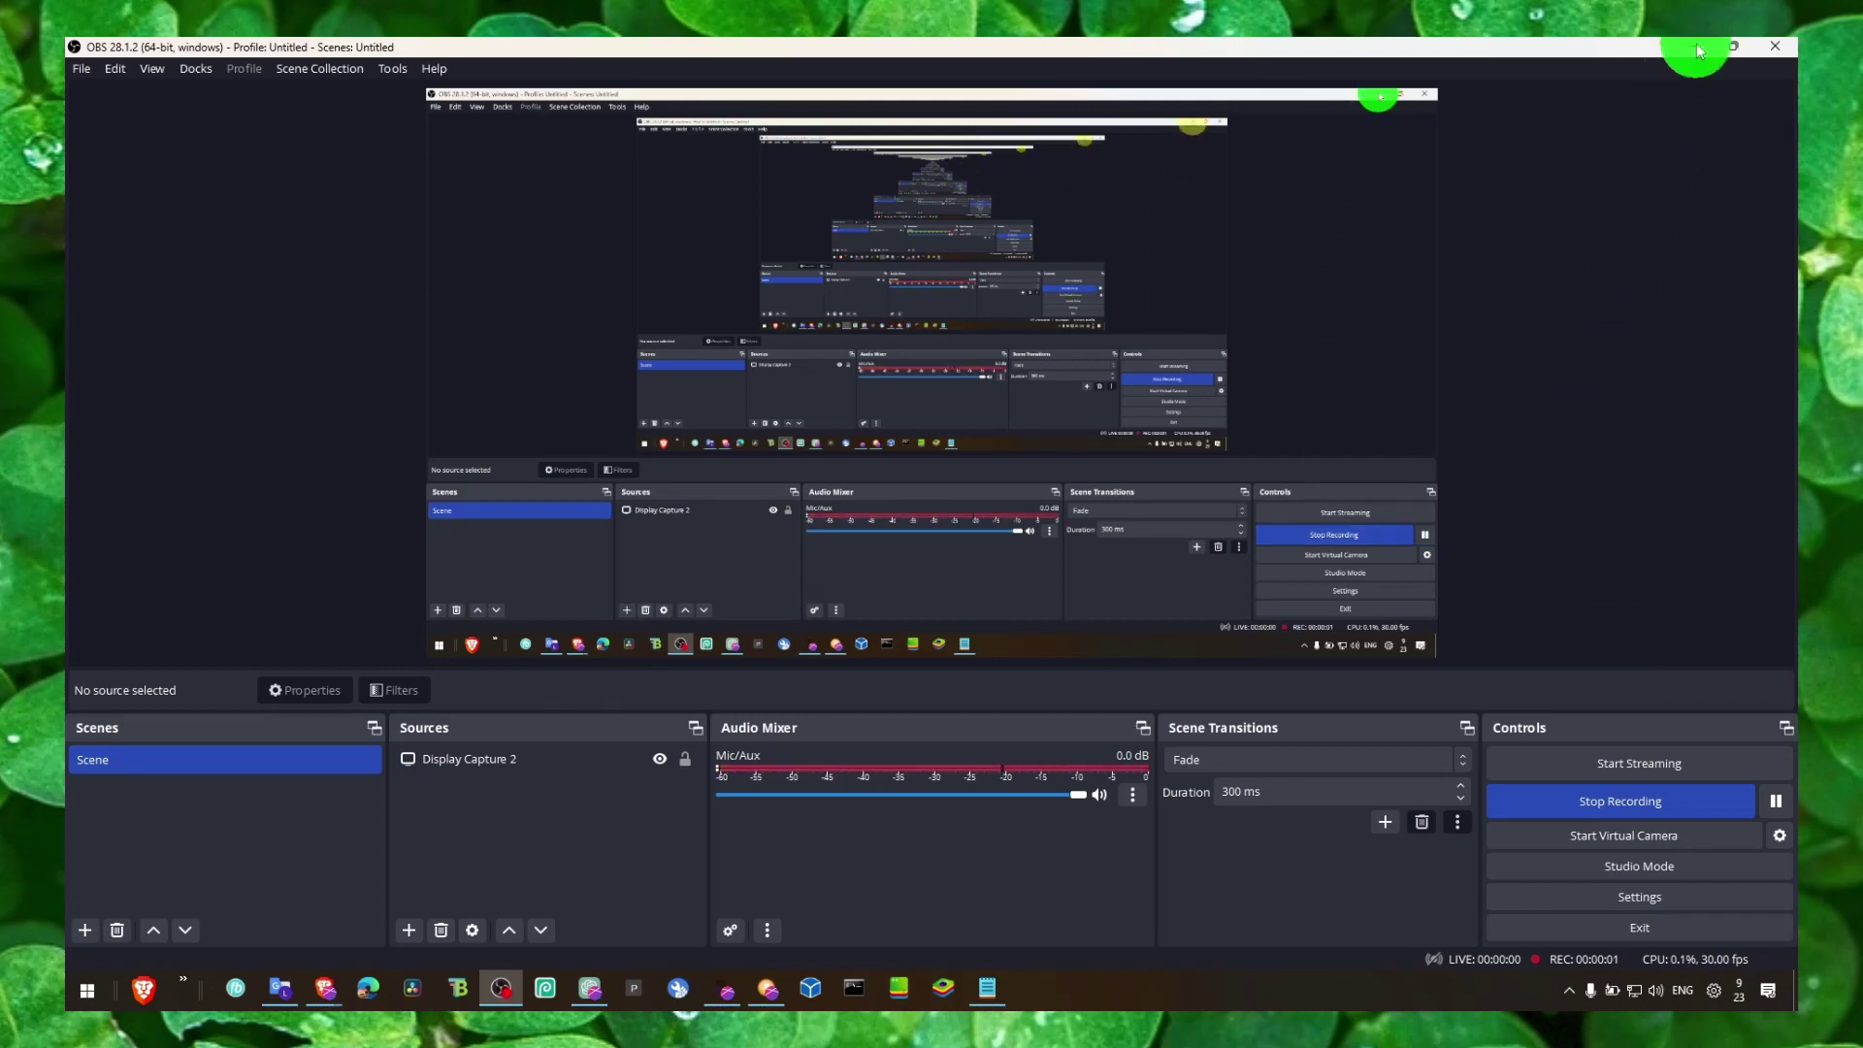
# Glance at the troubleshooting notes, then minimize Brave to reveal the desktop
pyautogui.click(987, 988)
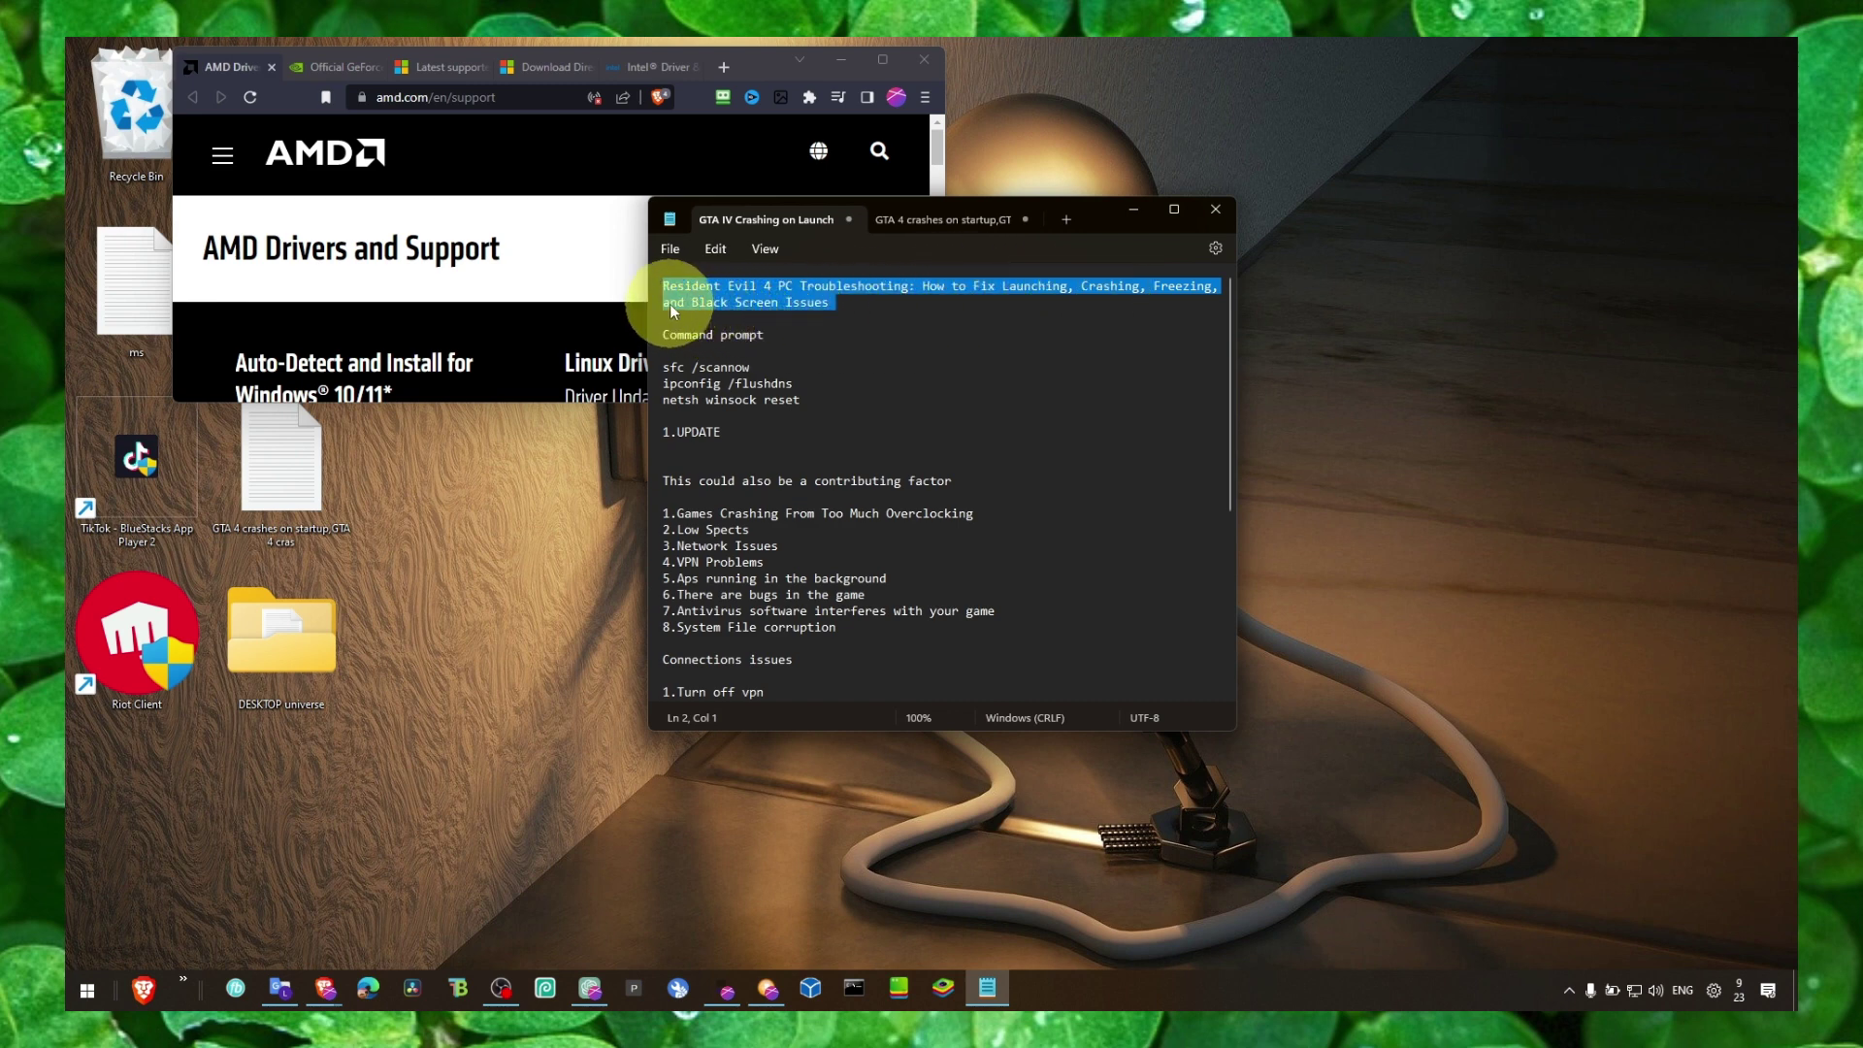
pyautogui.click(1133, 209)
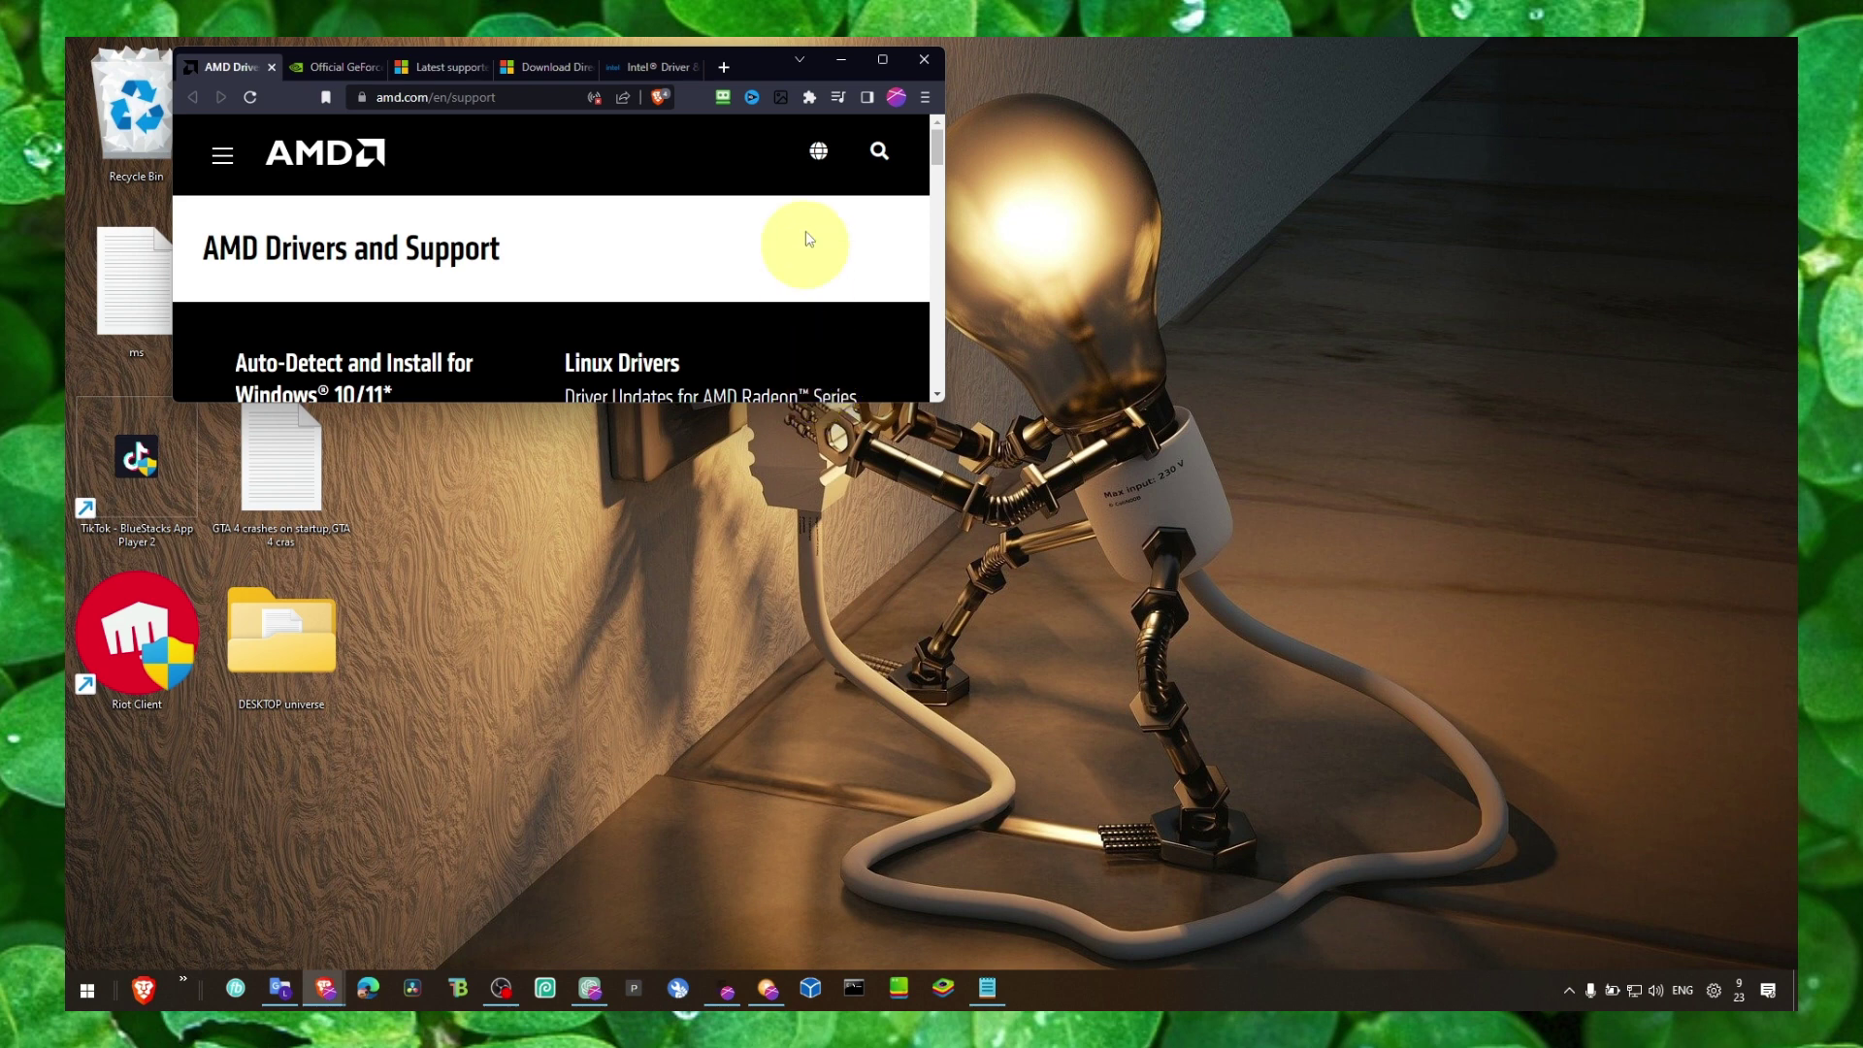
pyautogui.click(836, 70)
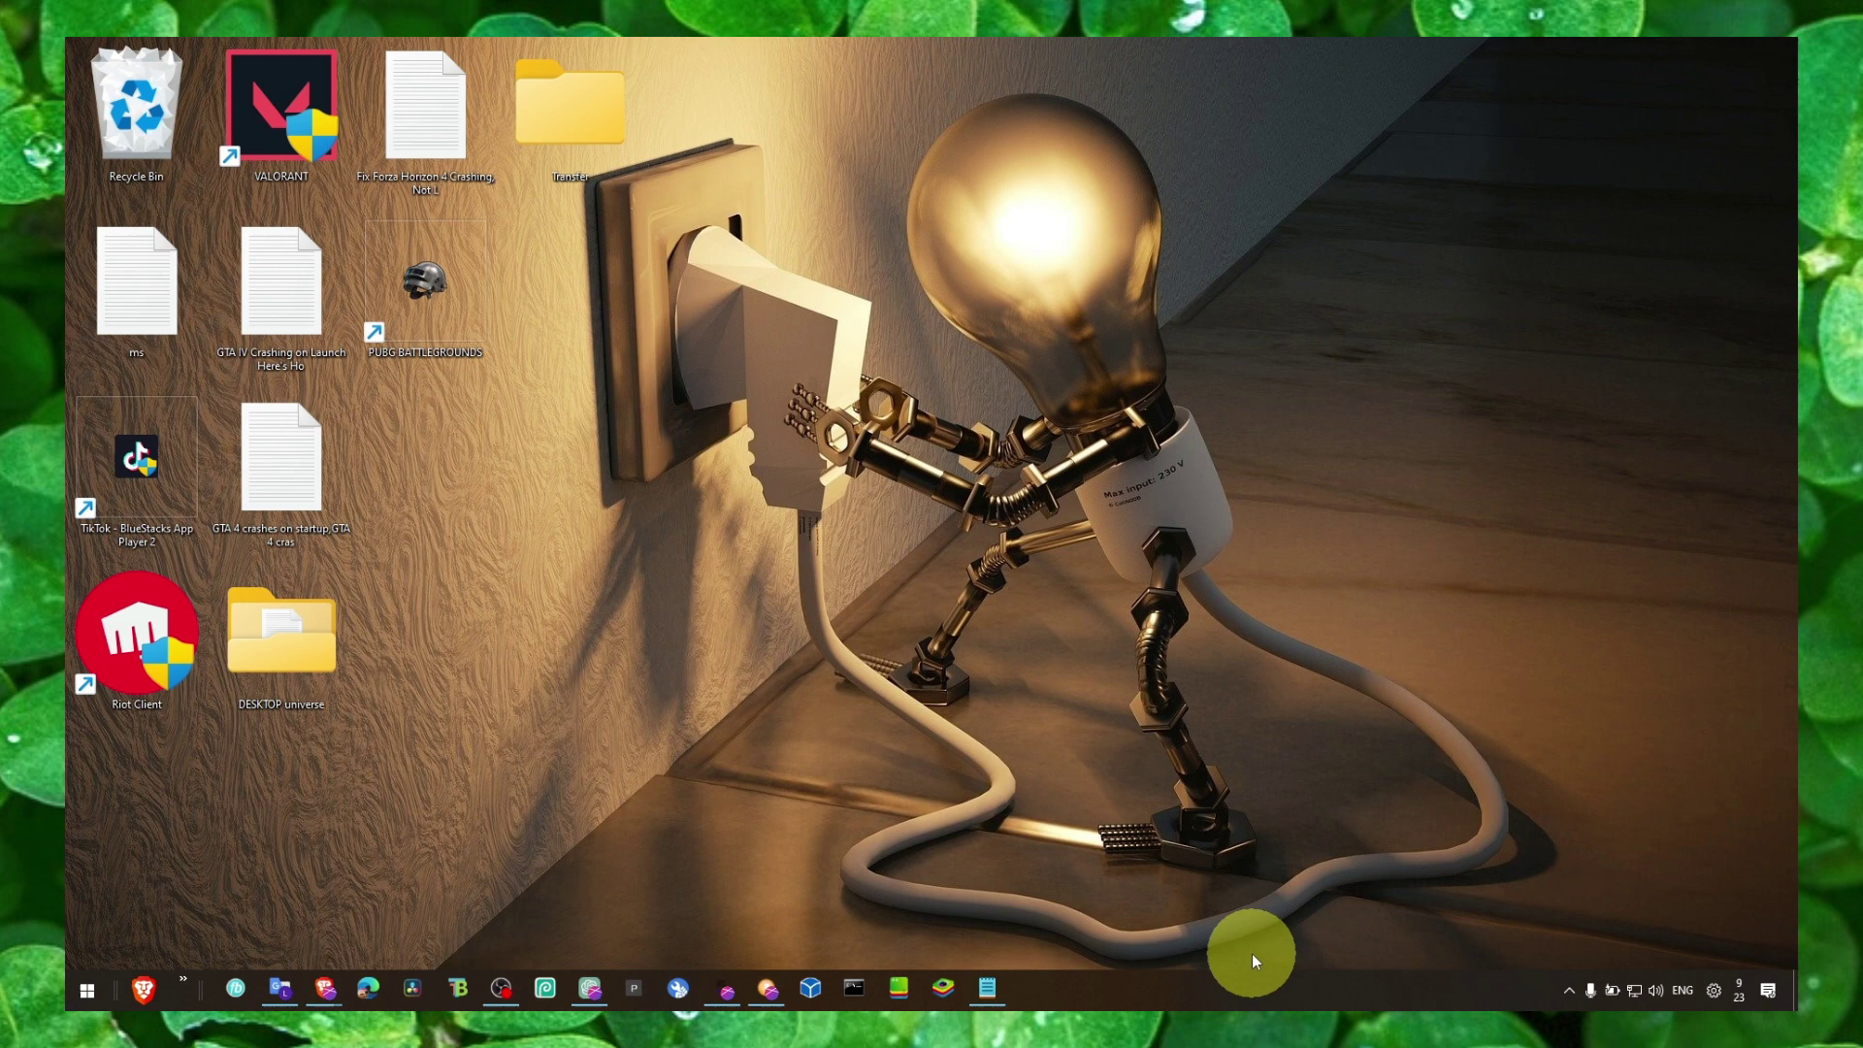
# Restore Brave on the AMD support page, centre it and enlarge it from its corners
pyautogui.hotkey('alt', 'Tab')
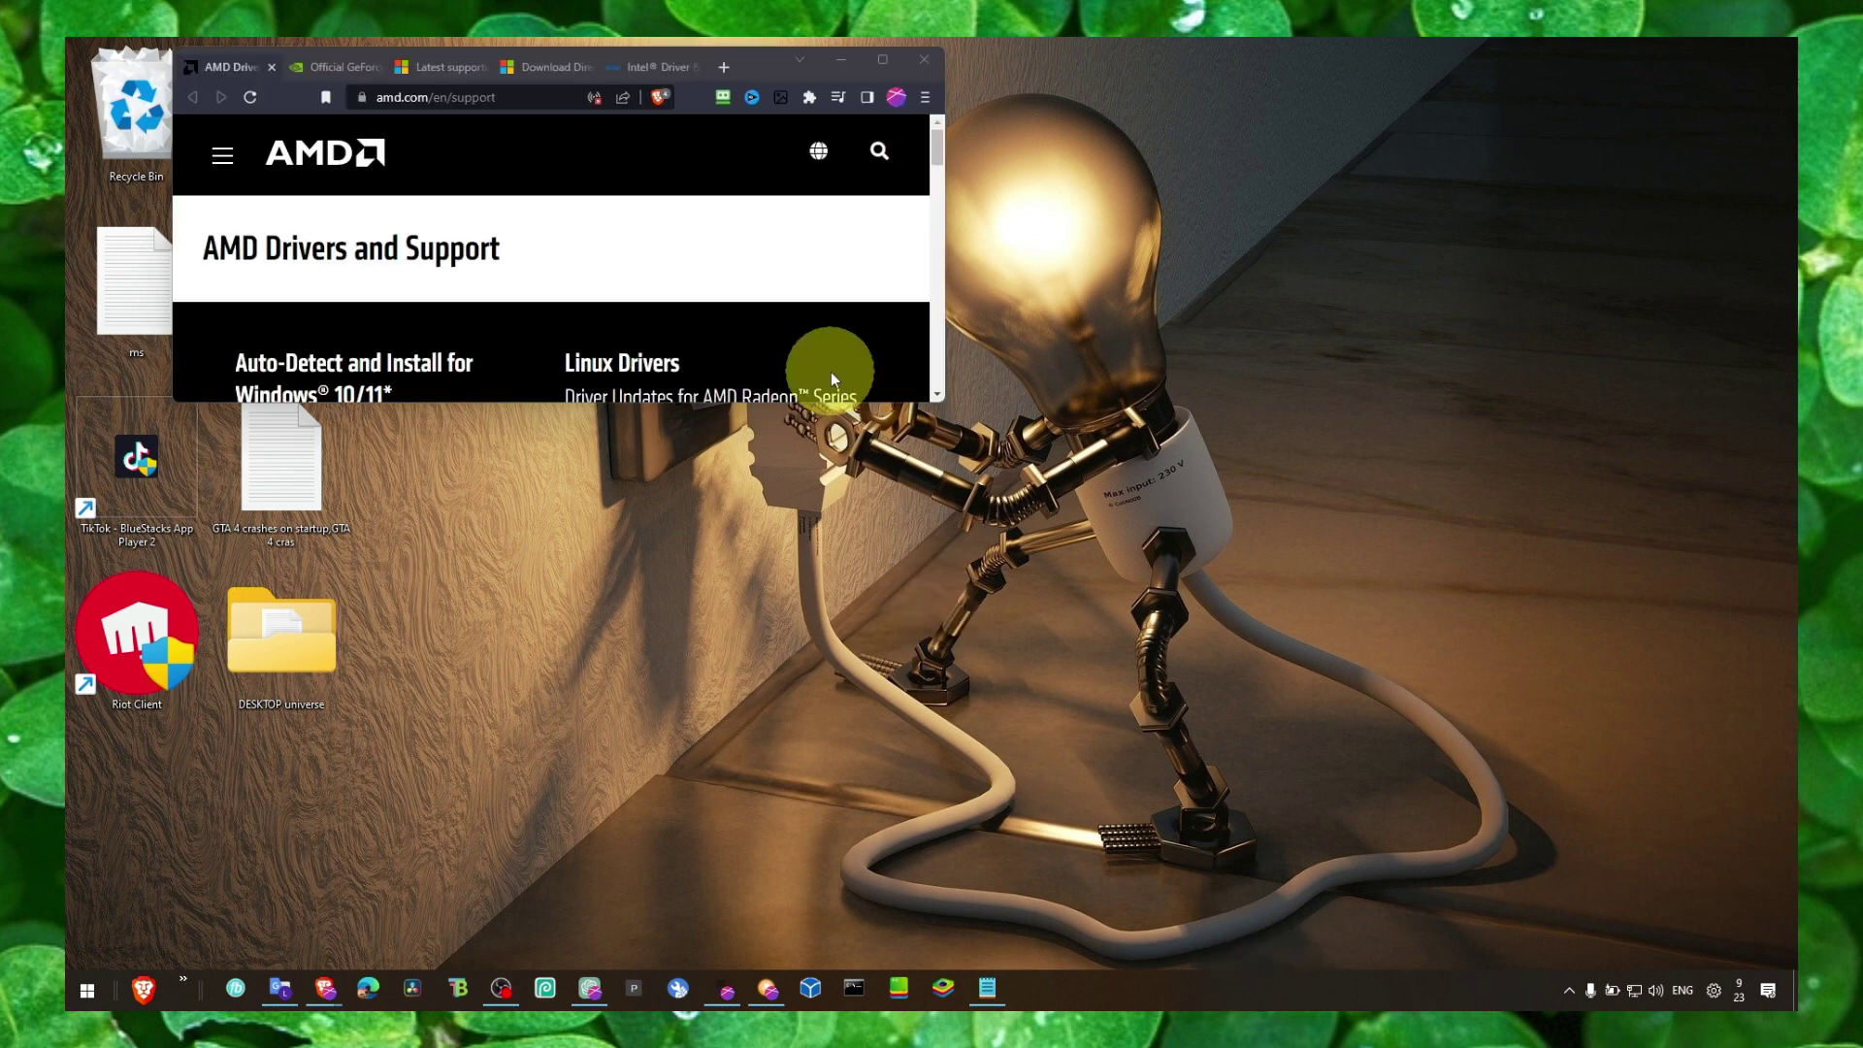
pyautogui.moveTo(753, 66); pyautogui.dragTo(1085, 279)
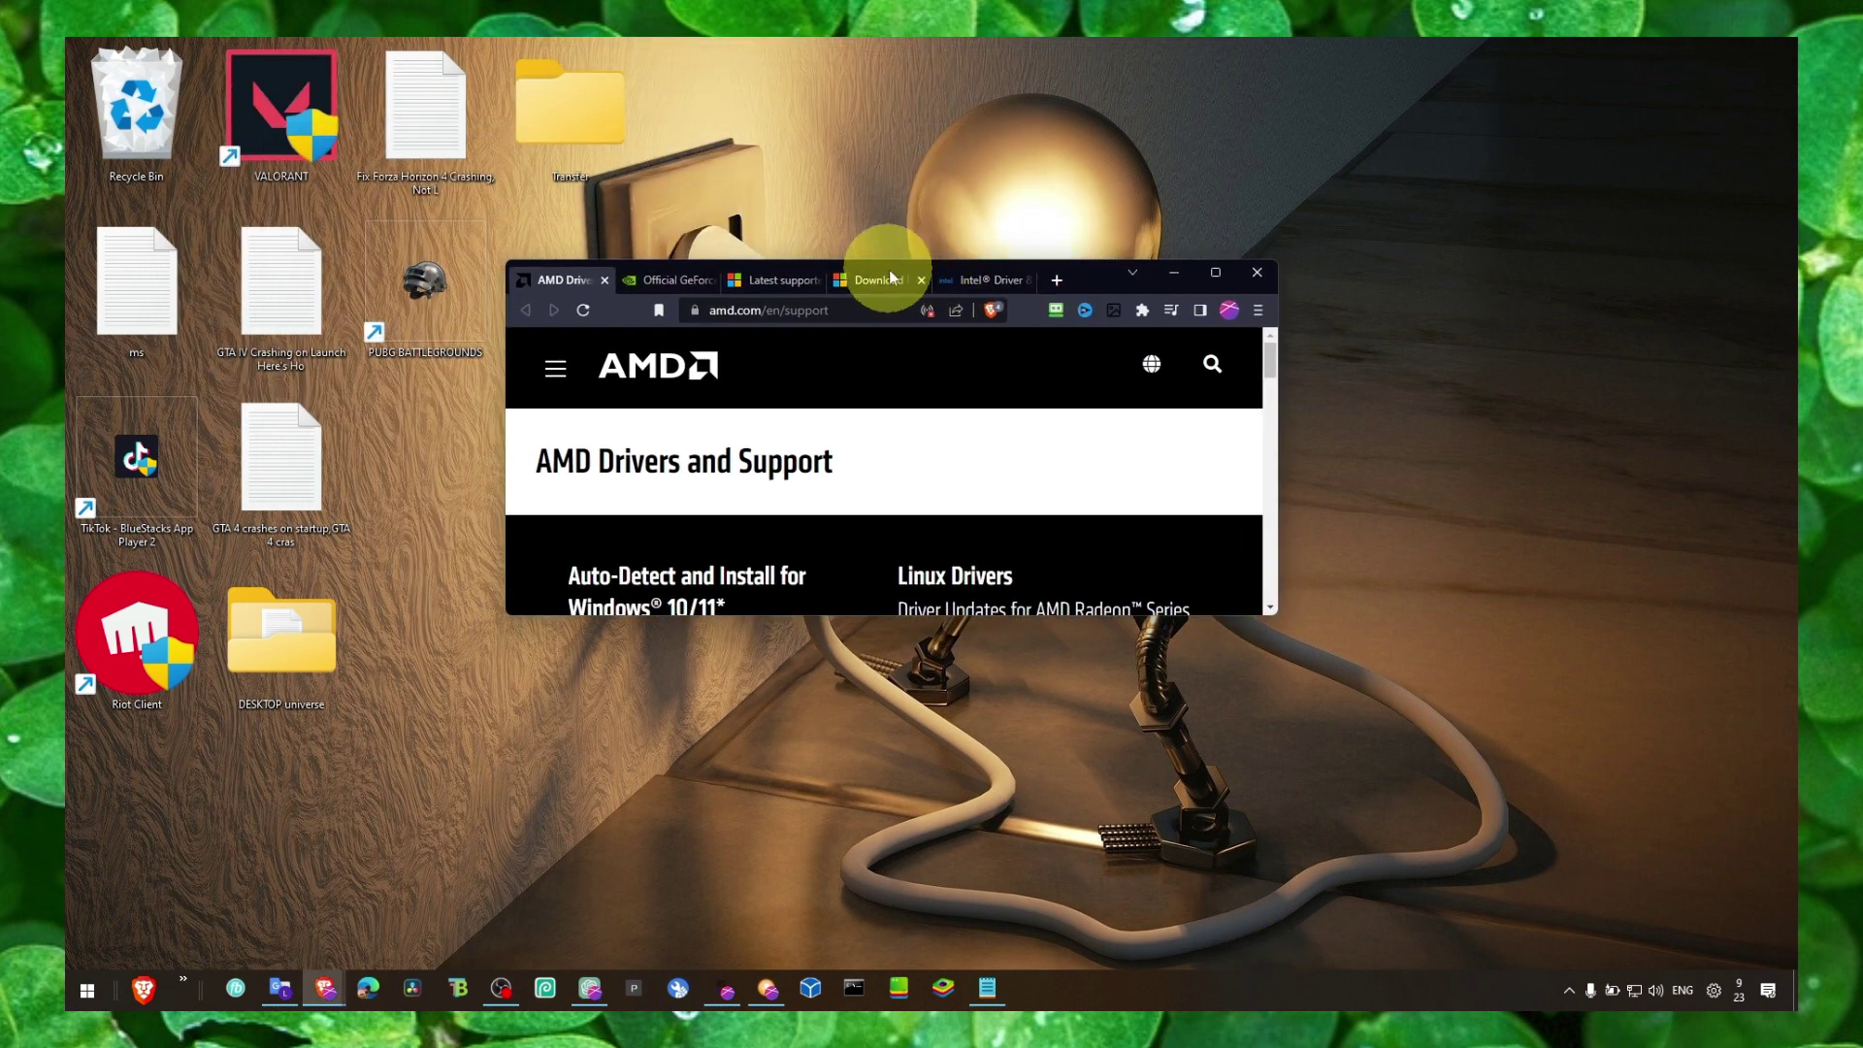
pyautogui.moveTo(1274, 613); pyautogui.dragTo(1565, 817)
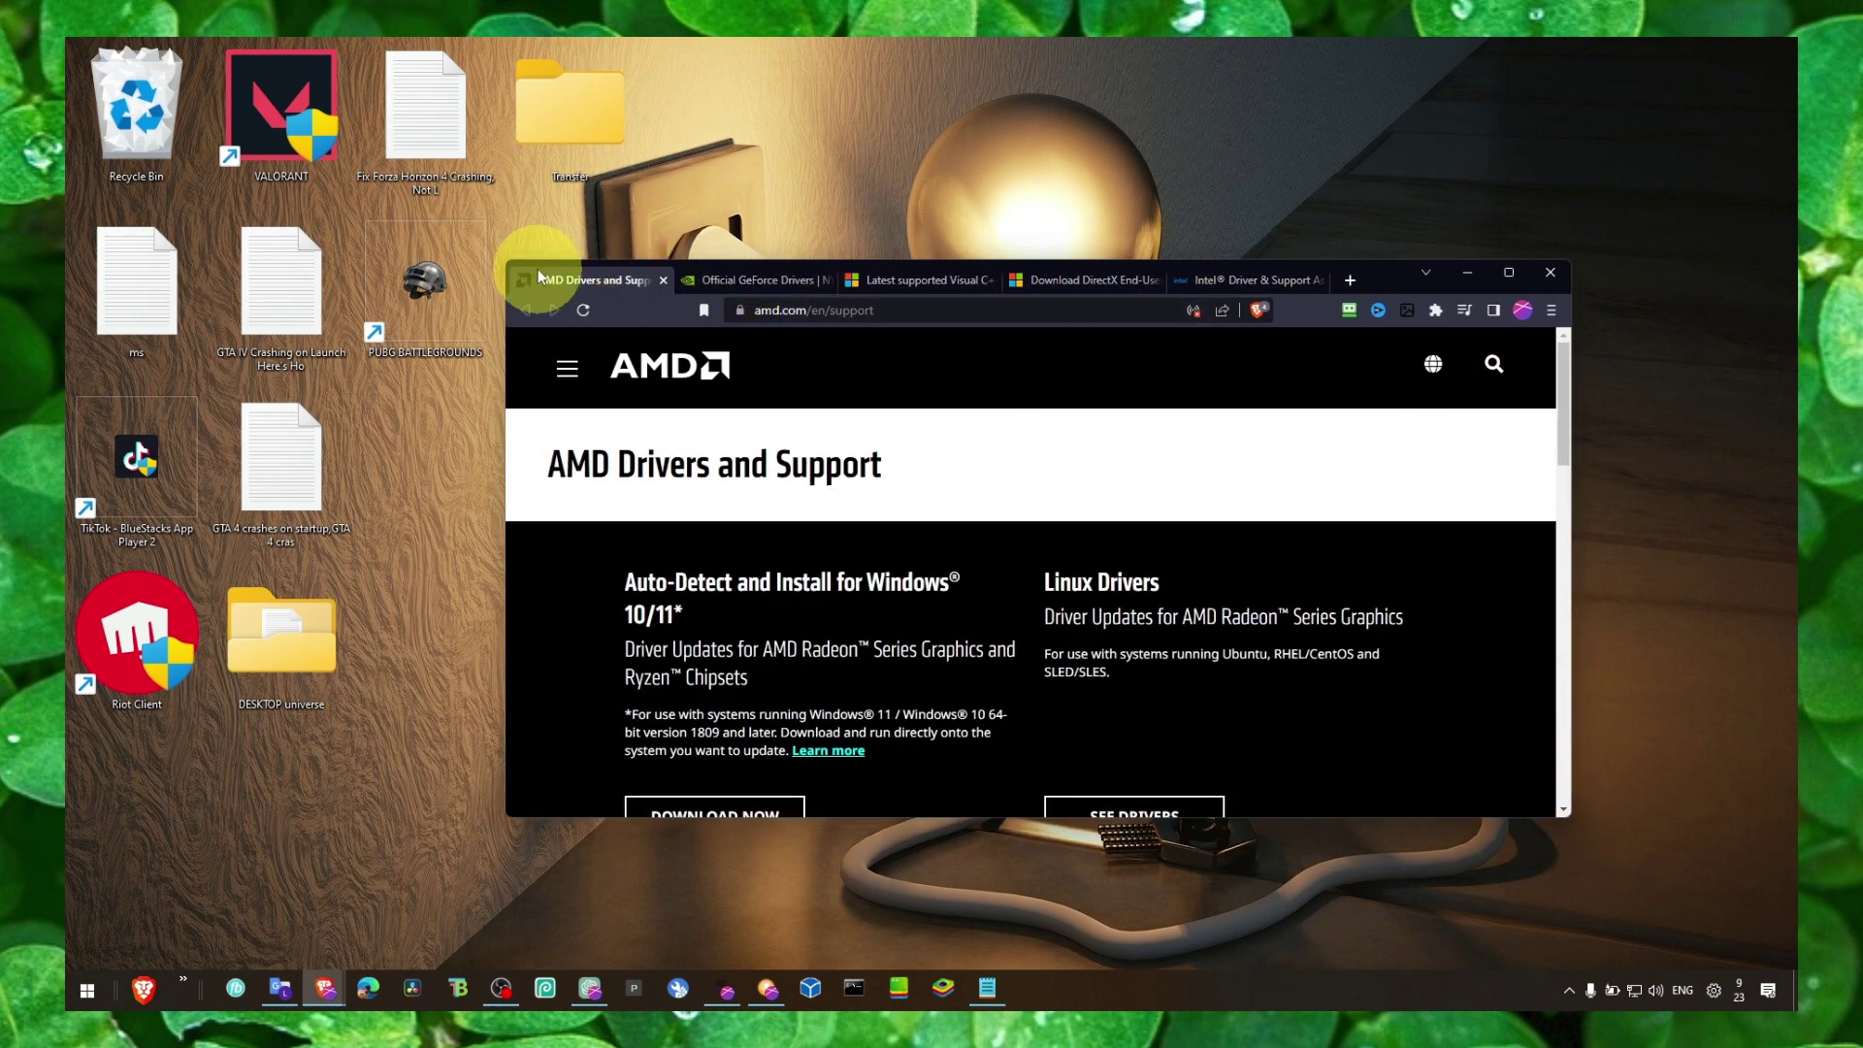
pyautogui.moveTo(512, 254); pyautogui.dragTo(322, 146)
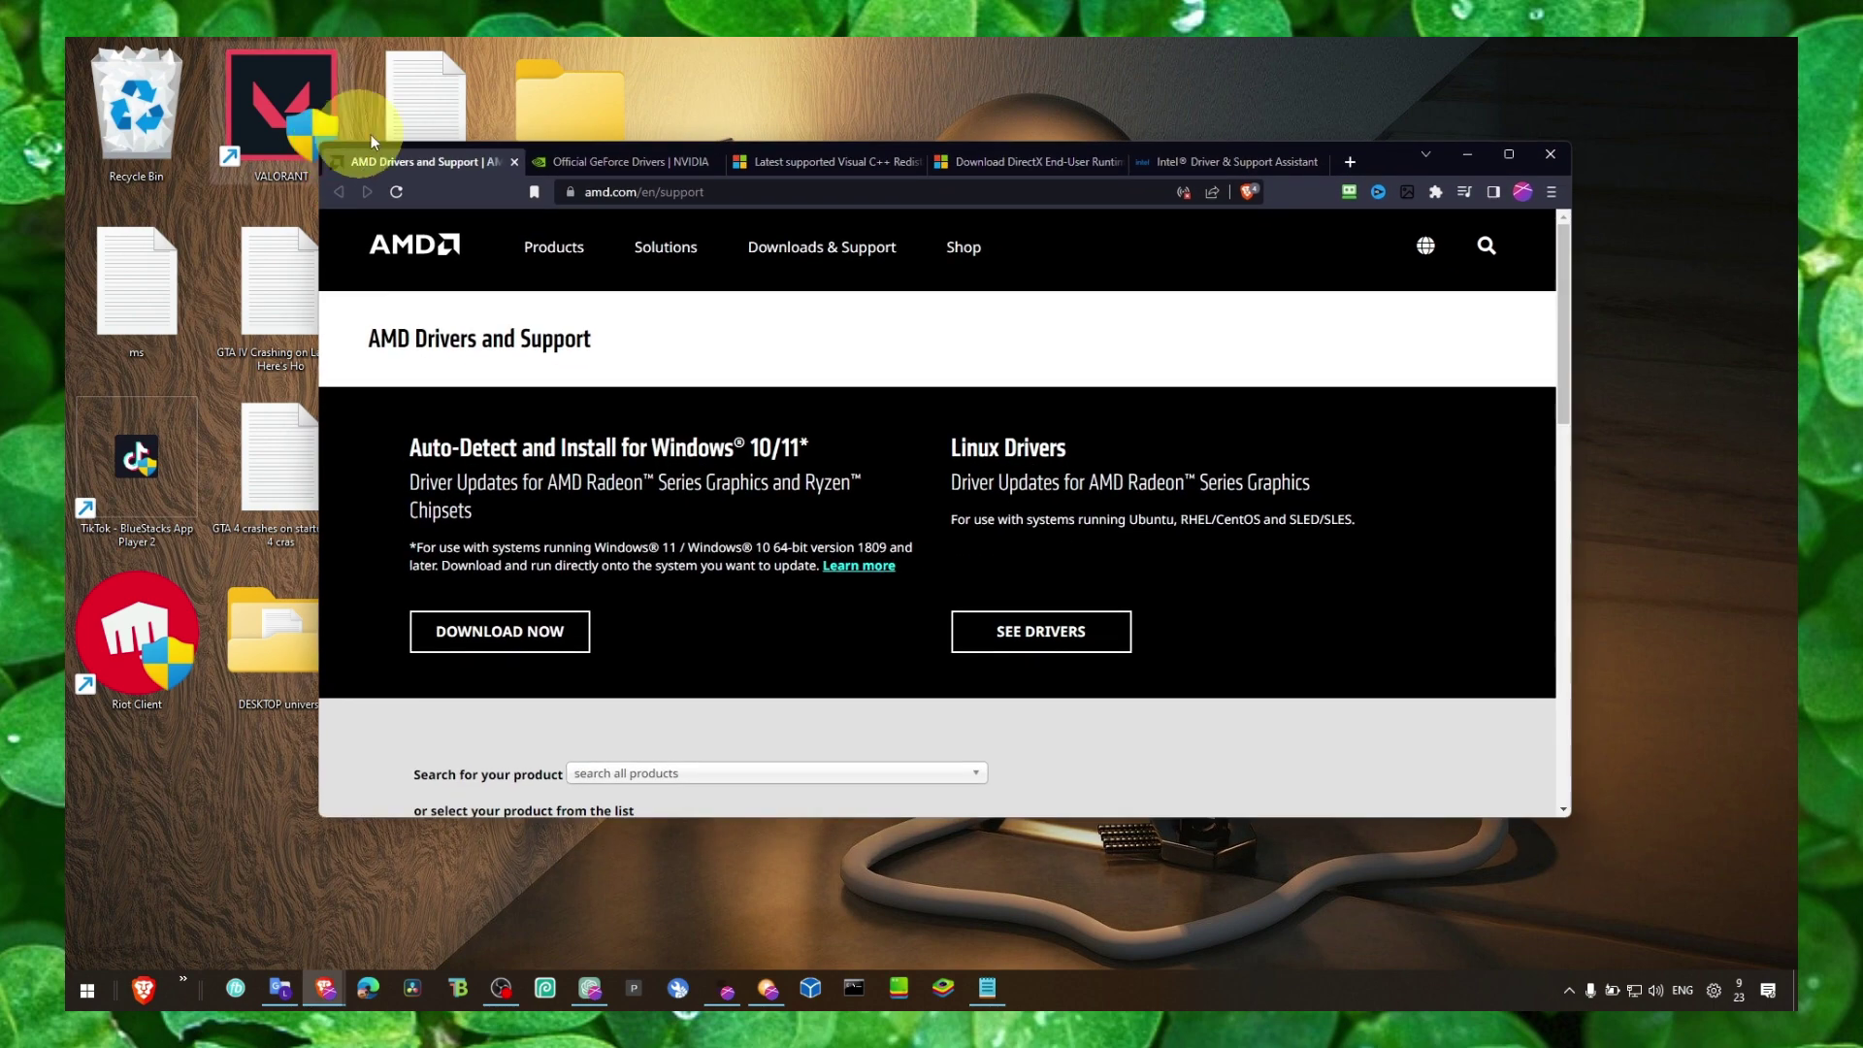
# Review the DirectX End-User Runtime Web Installer page and its list of included libraries
pyautogui.click(951, 161)
pyautogui.scroll(-2, 486, 543)
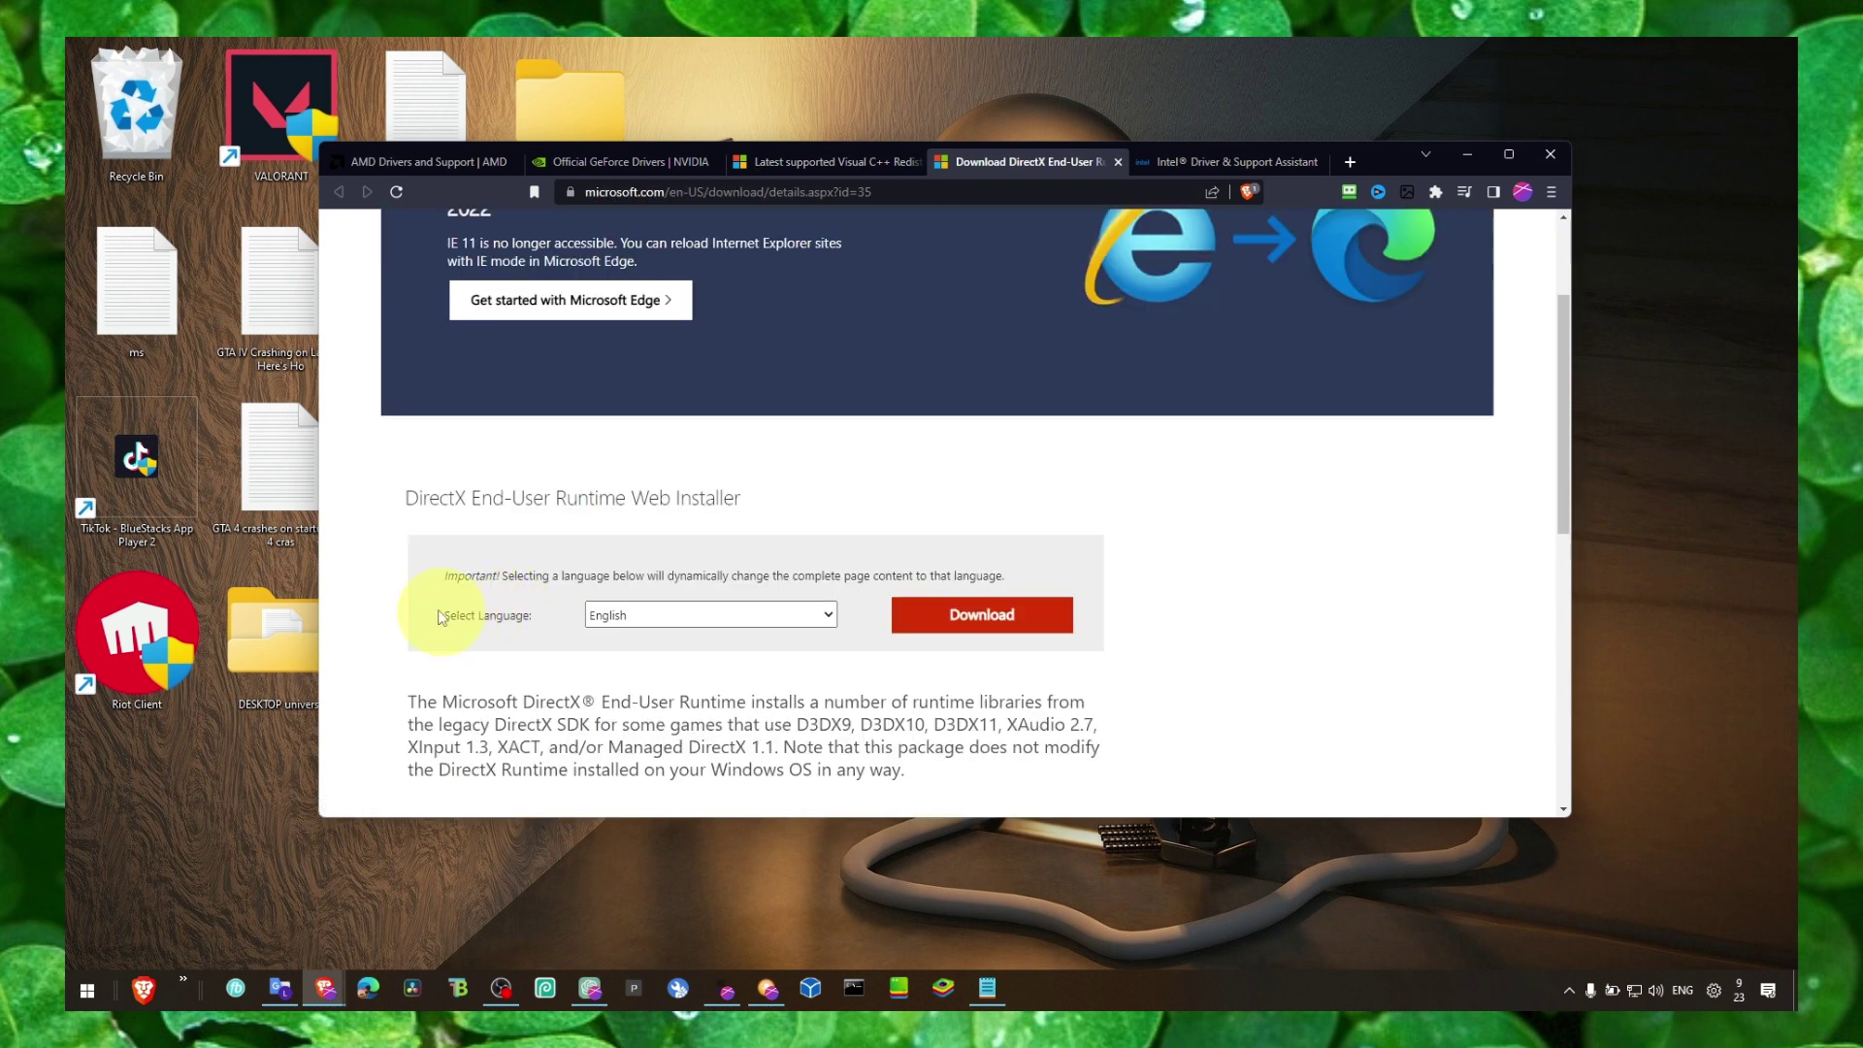
pyautogui.moveTo(413, 505); pyautogui.dragTo(743, 512)
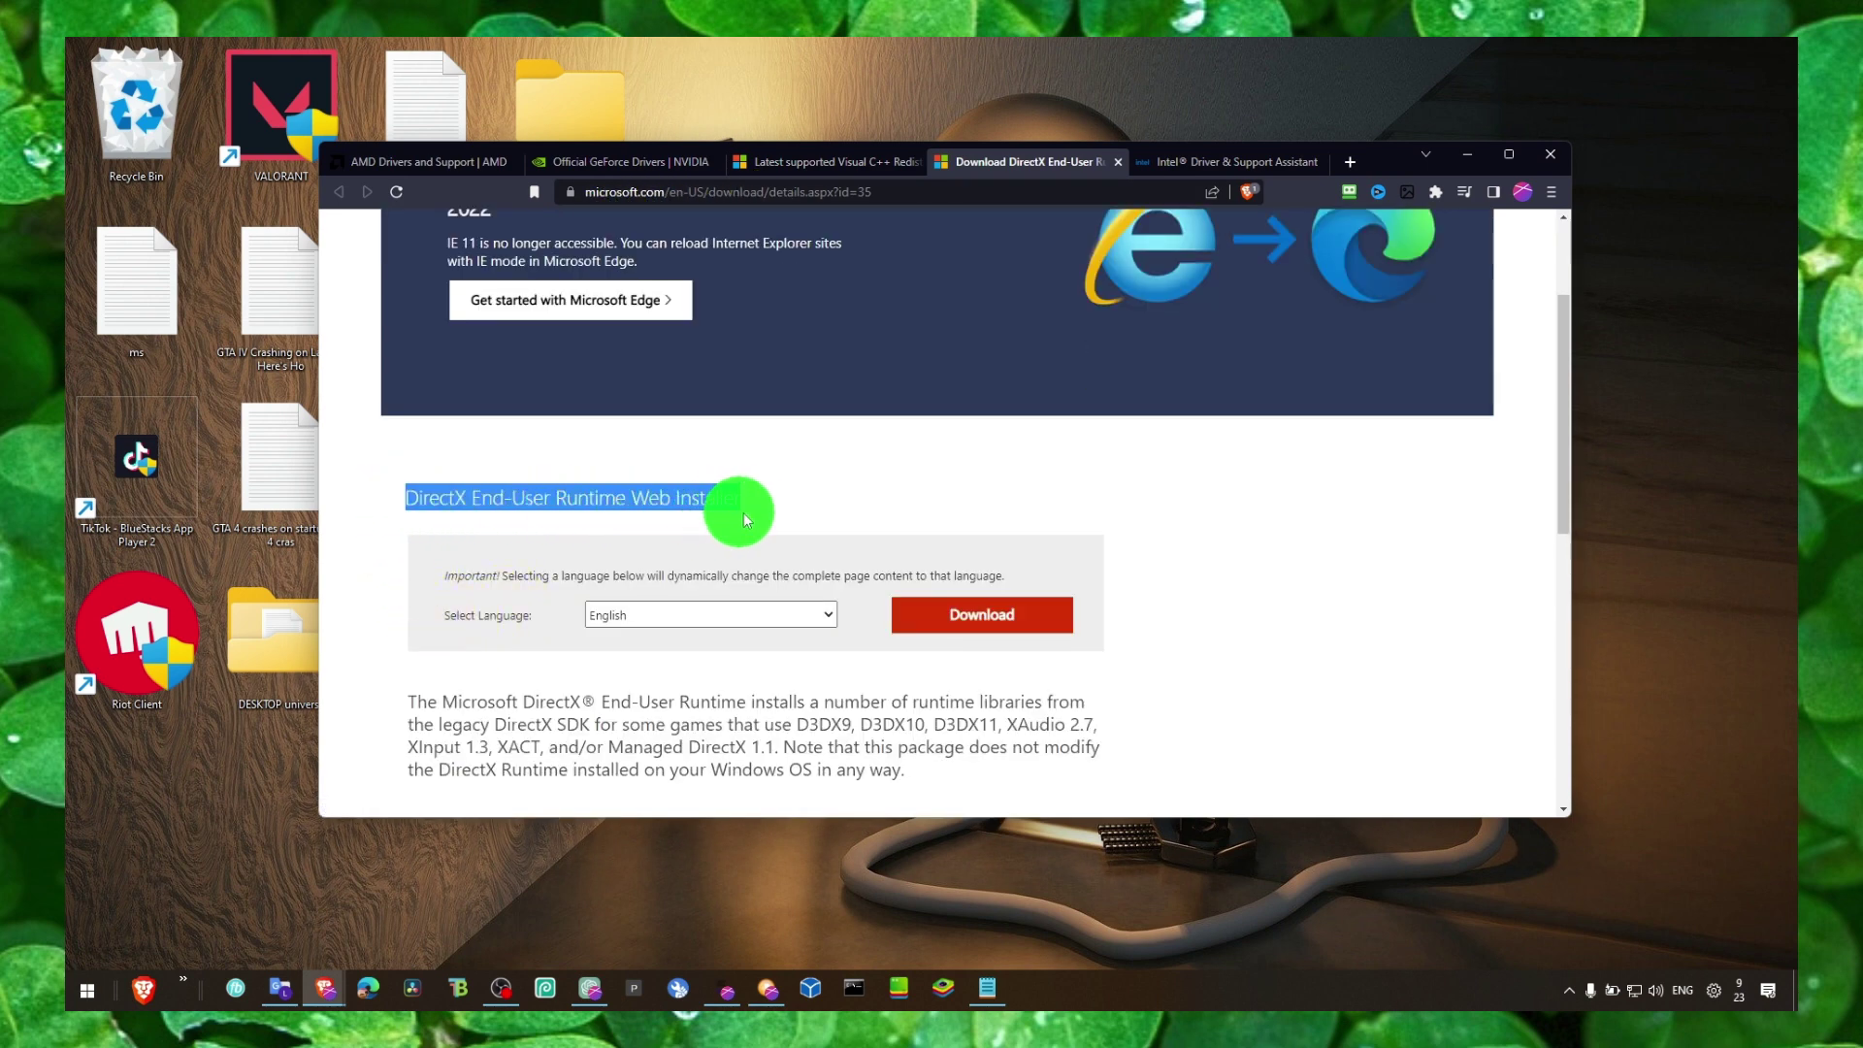
pyautogui.click(776, 521)
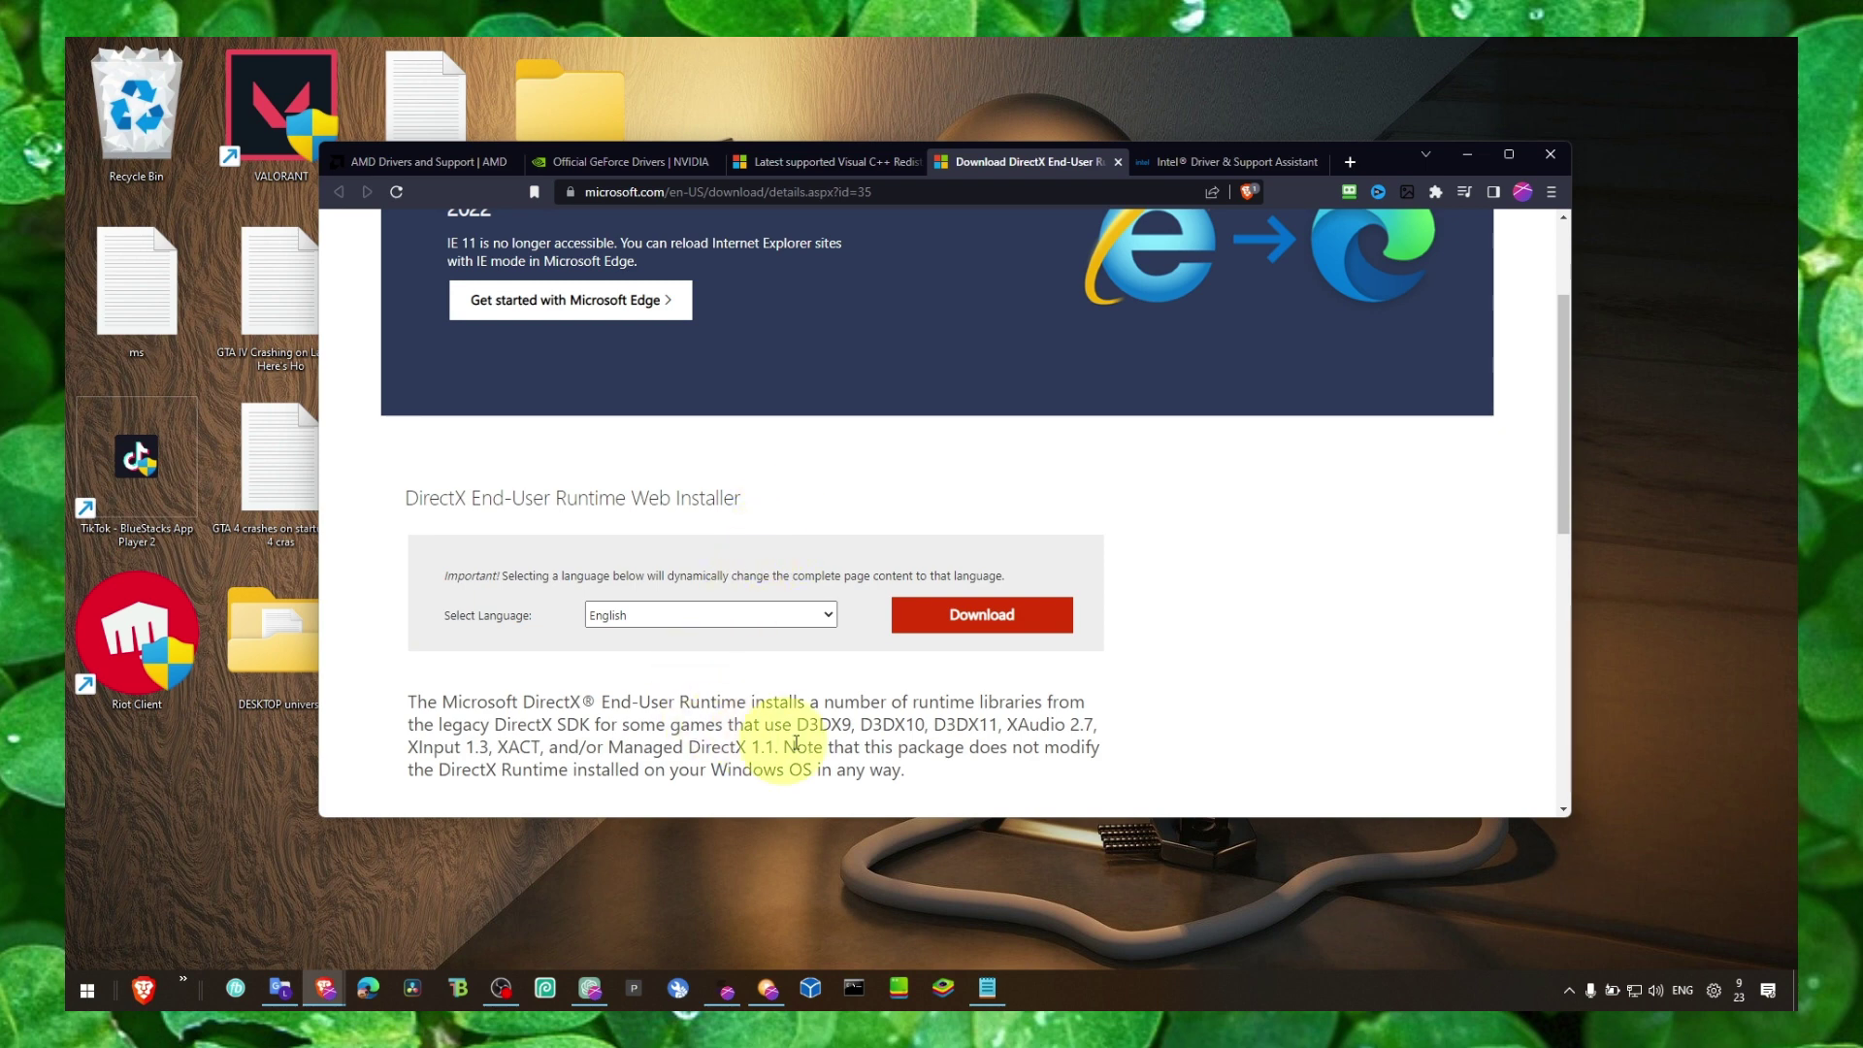
pyautogui.moveTo(794, 726); pyautogui.dragTo(528, 748)
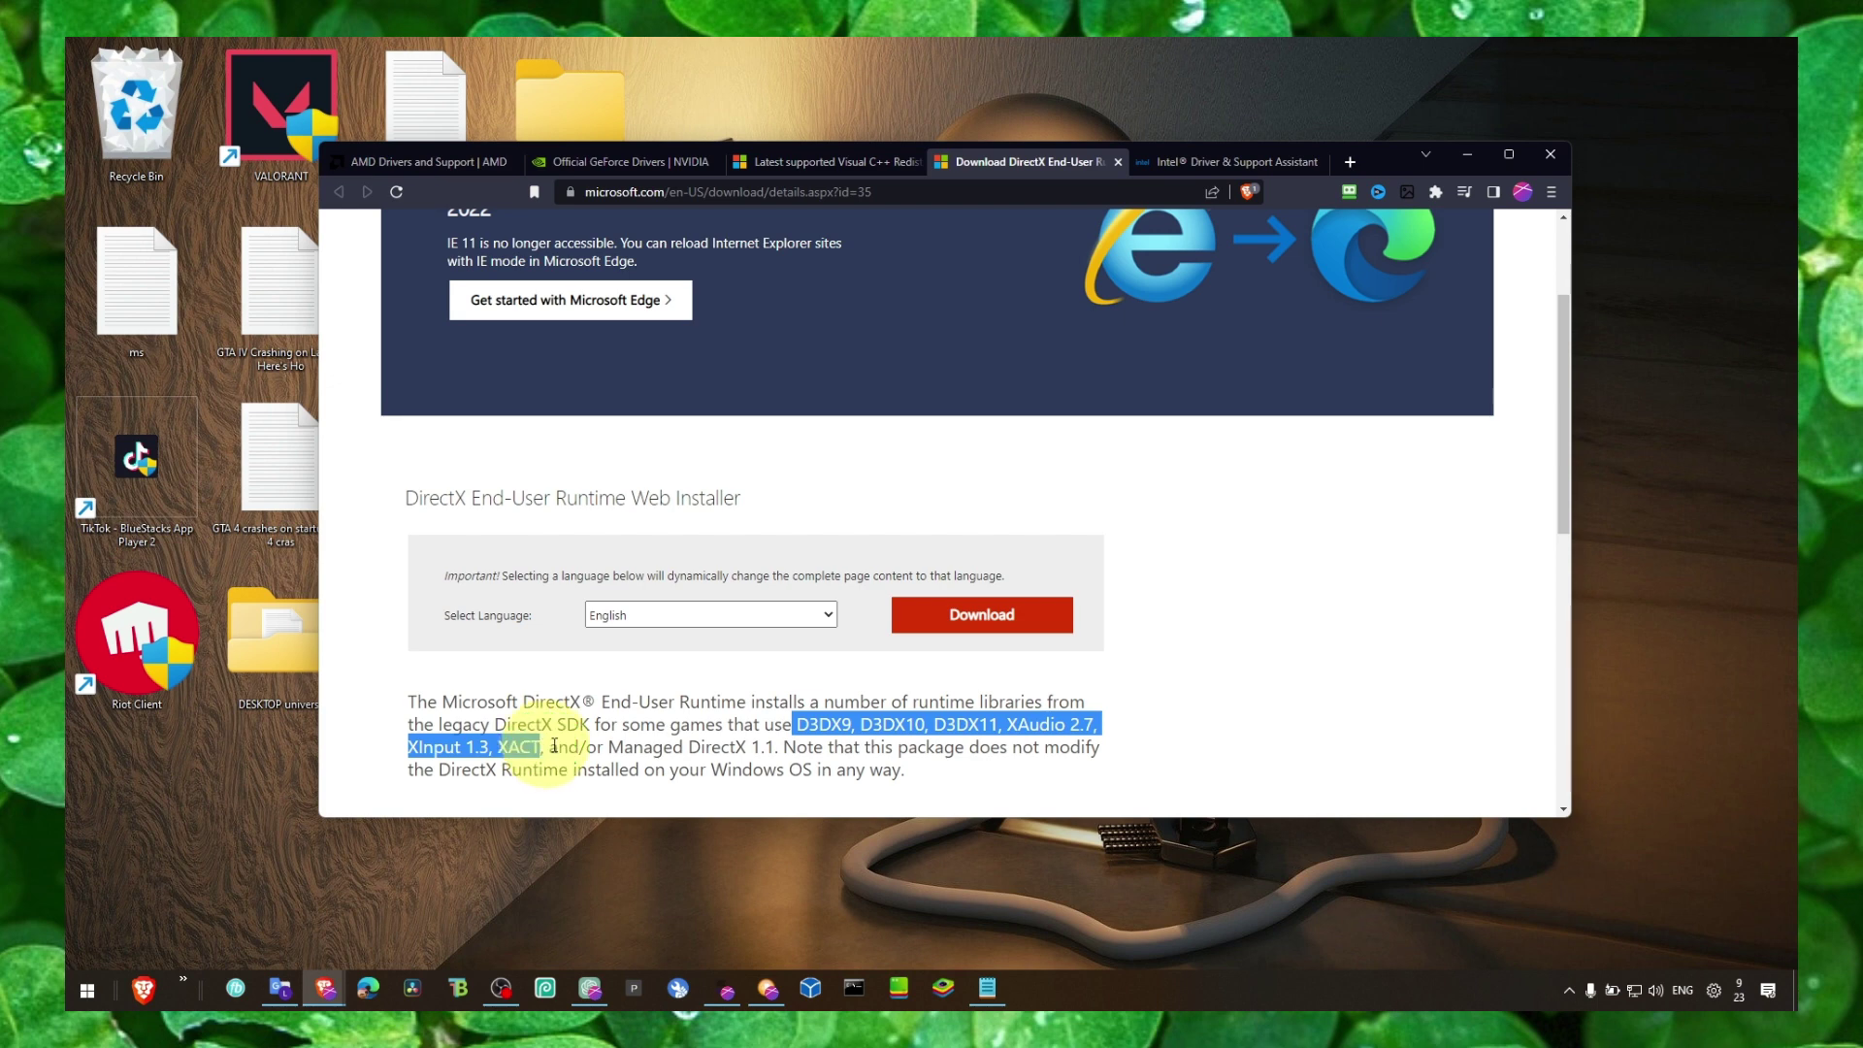
pyautogui.click(532, 748)
pyautogui.scroll(-2, 786, 742)
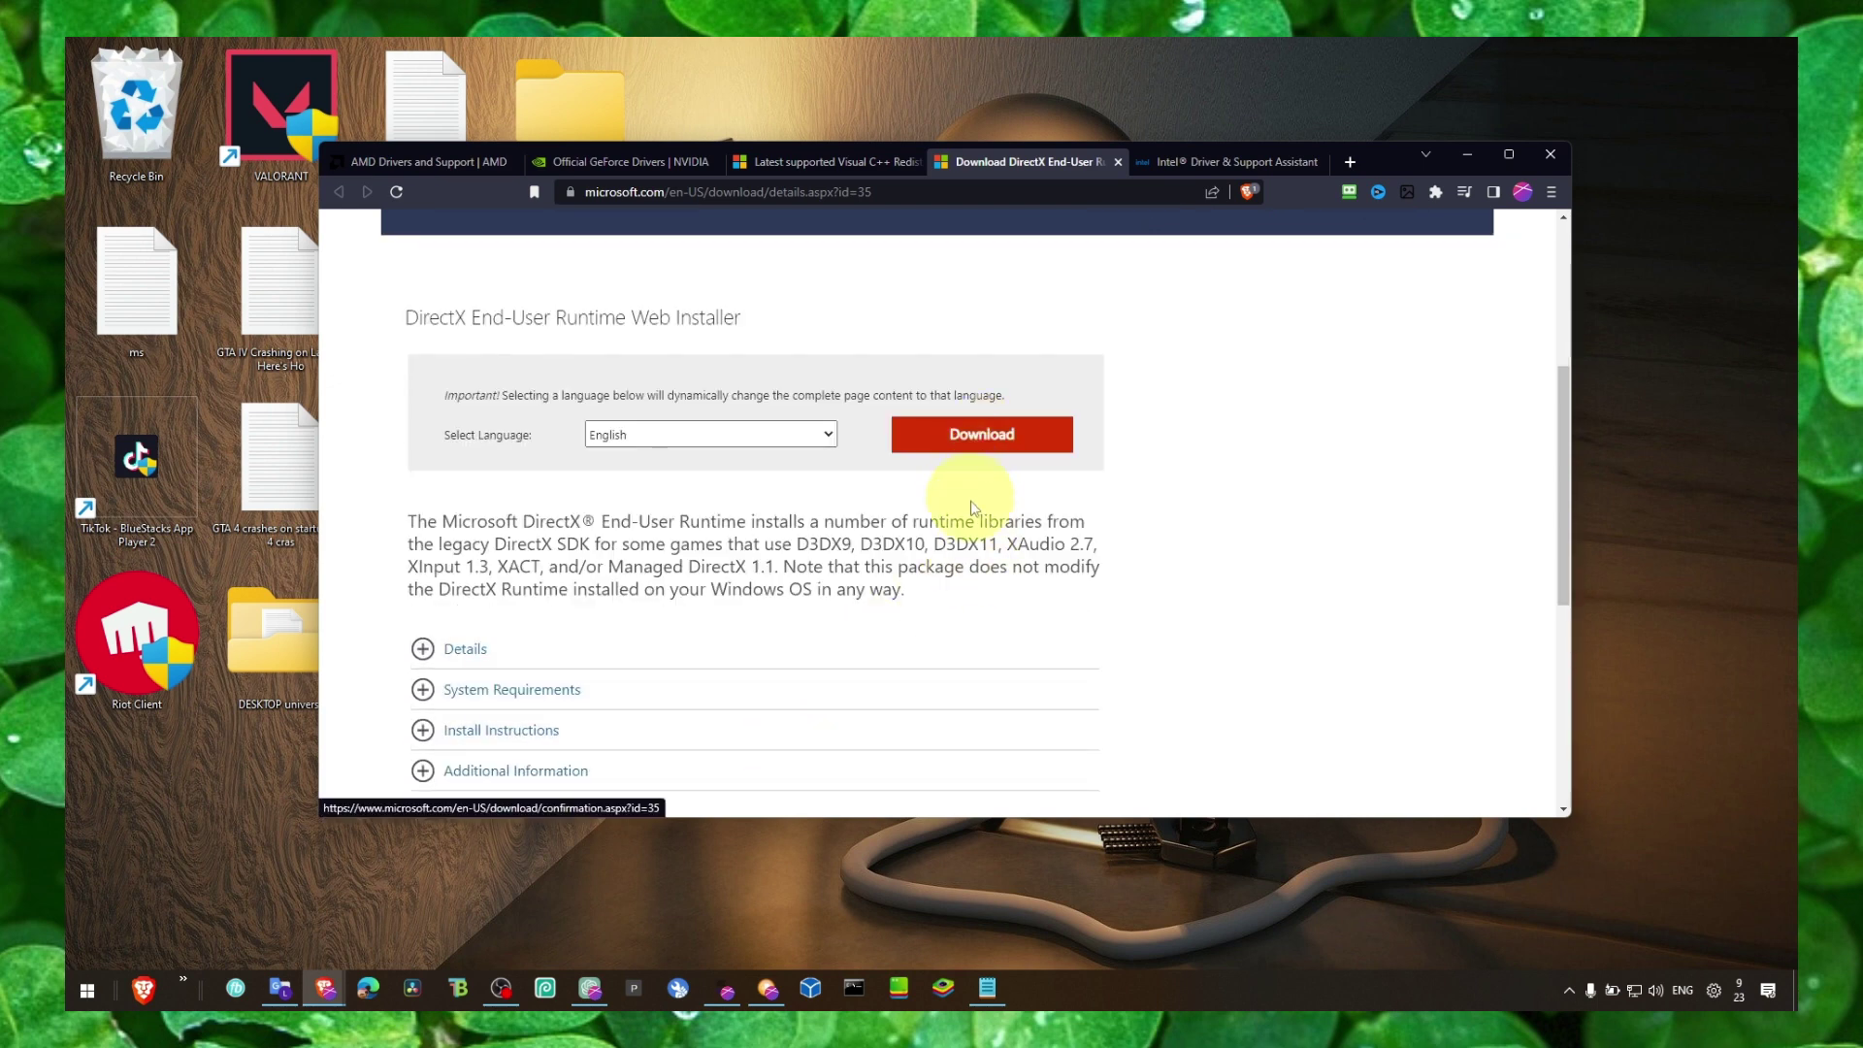
pyautogui.scroll(2, 970, 499)
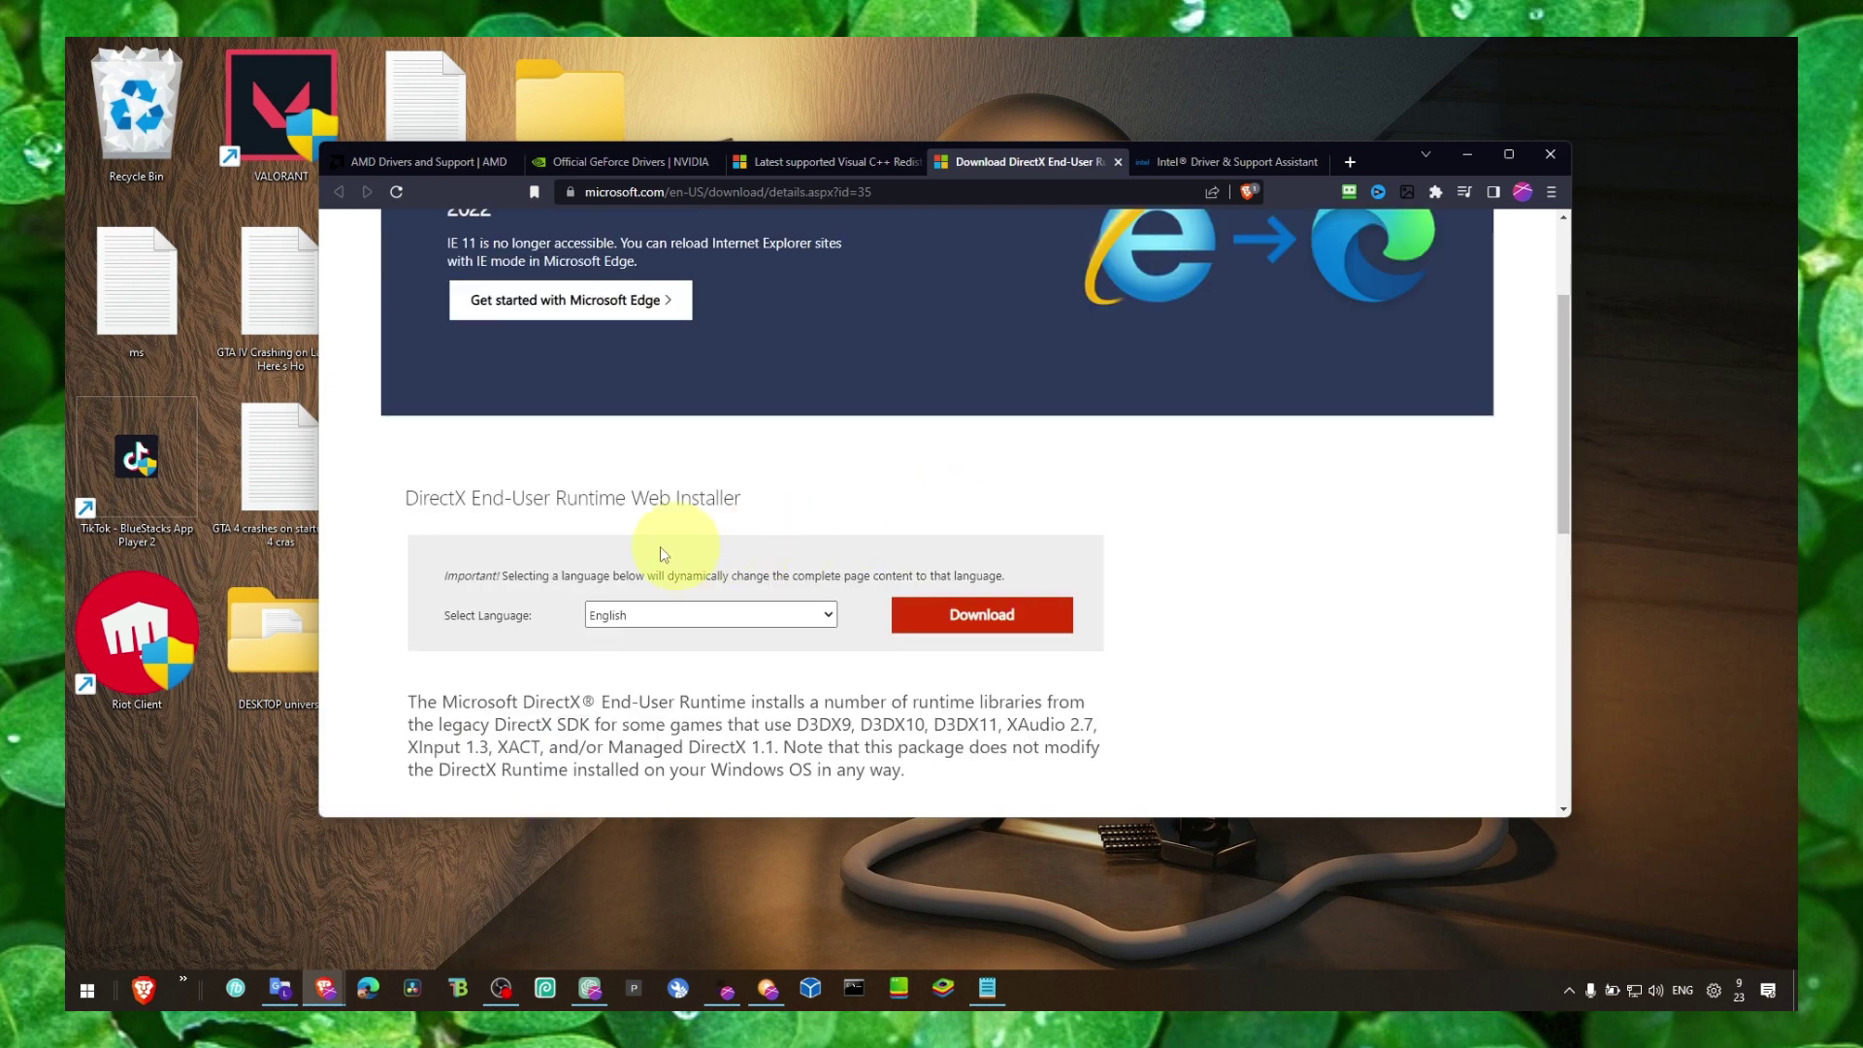
# Download and save dxwebsetup.exe, launch it, then cancel the DirectX setup wizard
pyautogui.click(922, 614)
pyautogui.scroll(-2, 835, 641)
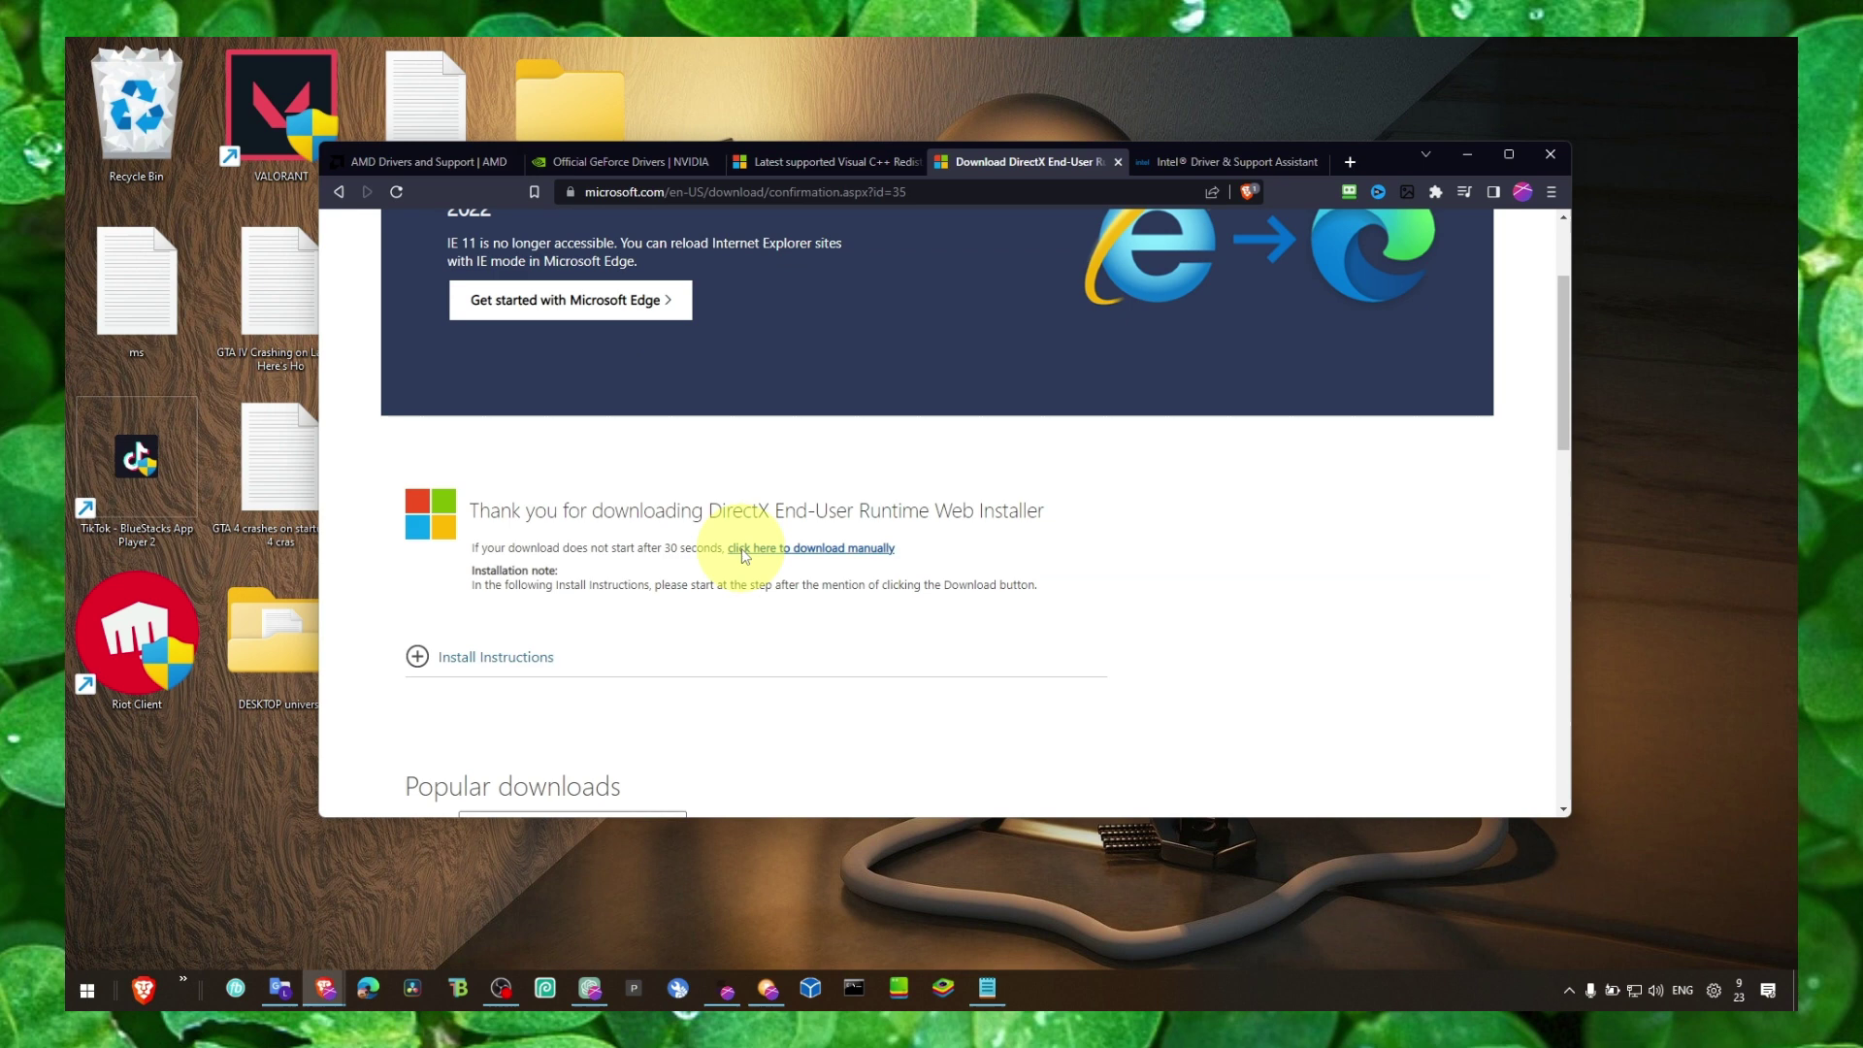
pyautogui.click(752, 660)
pyautogui.click(1212, 783)
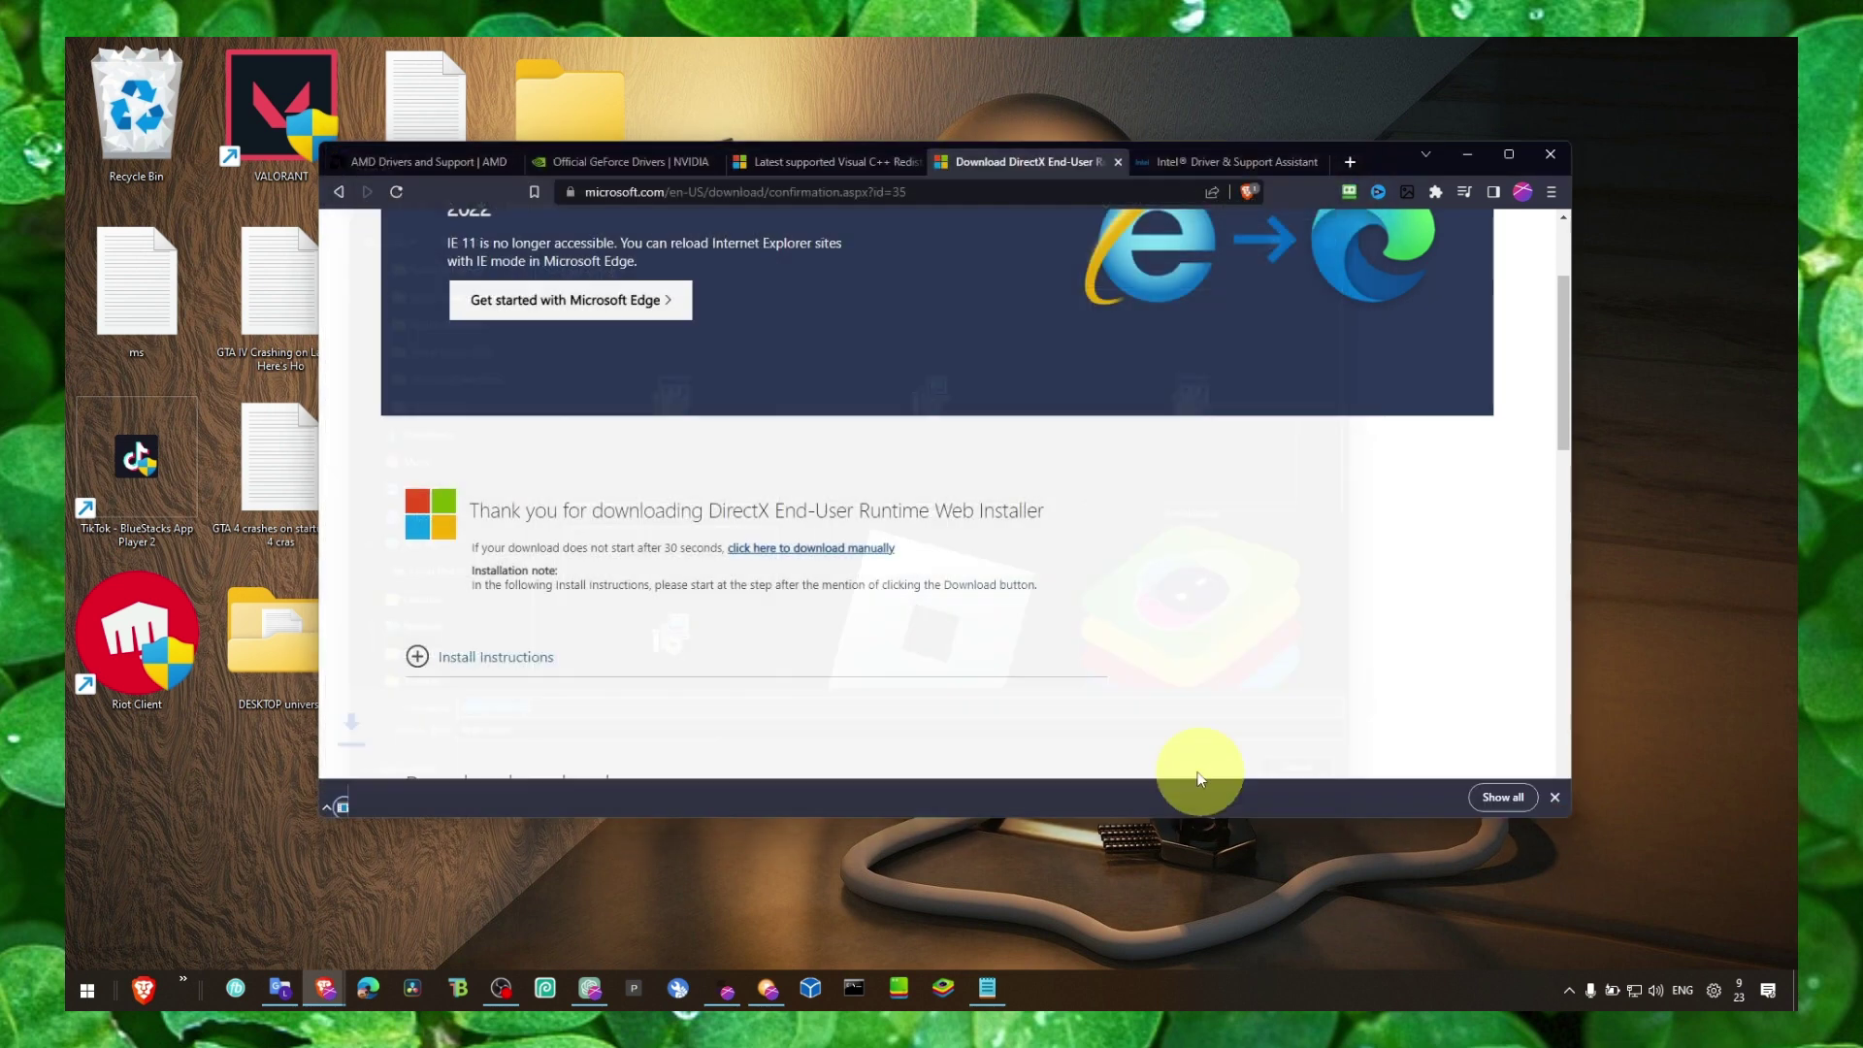
pyautogui.click(430, 784)
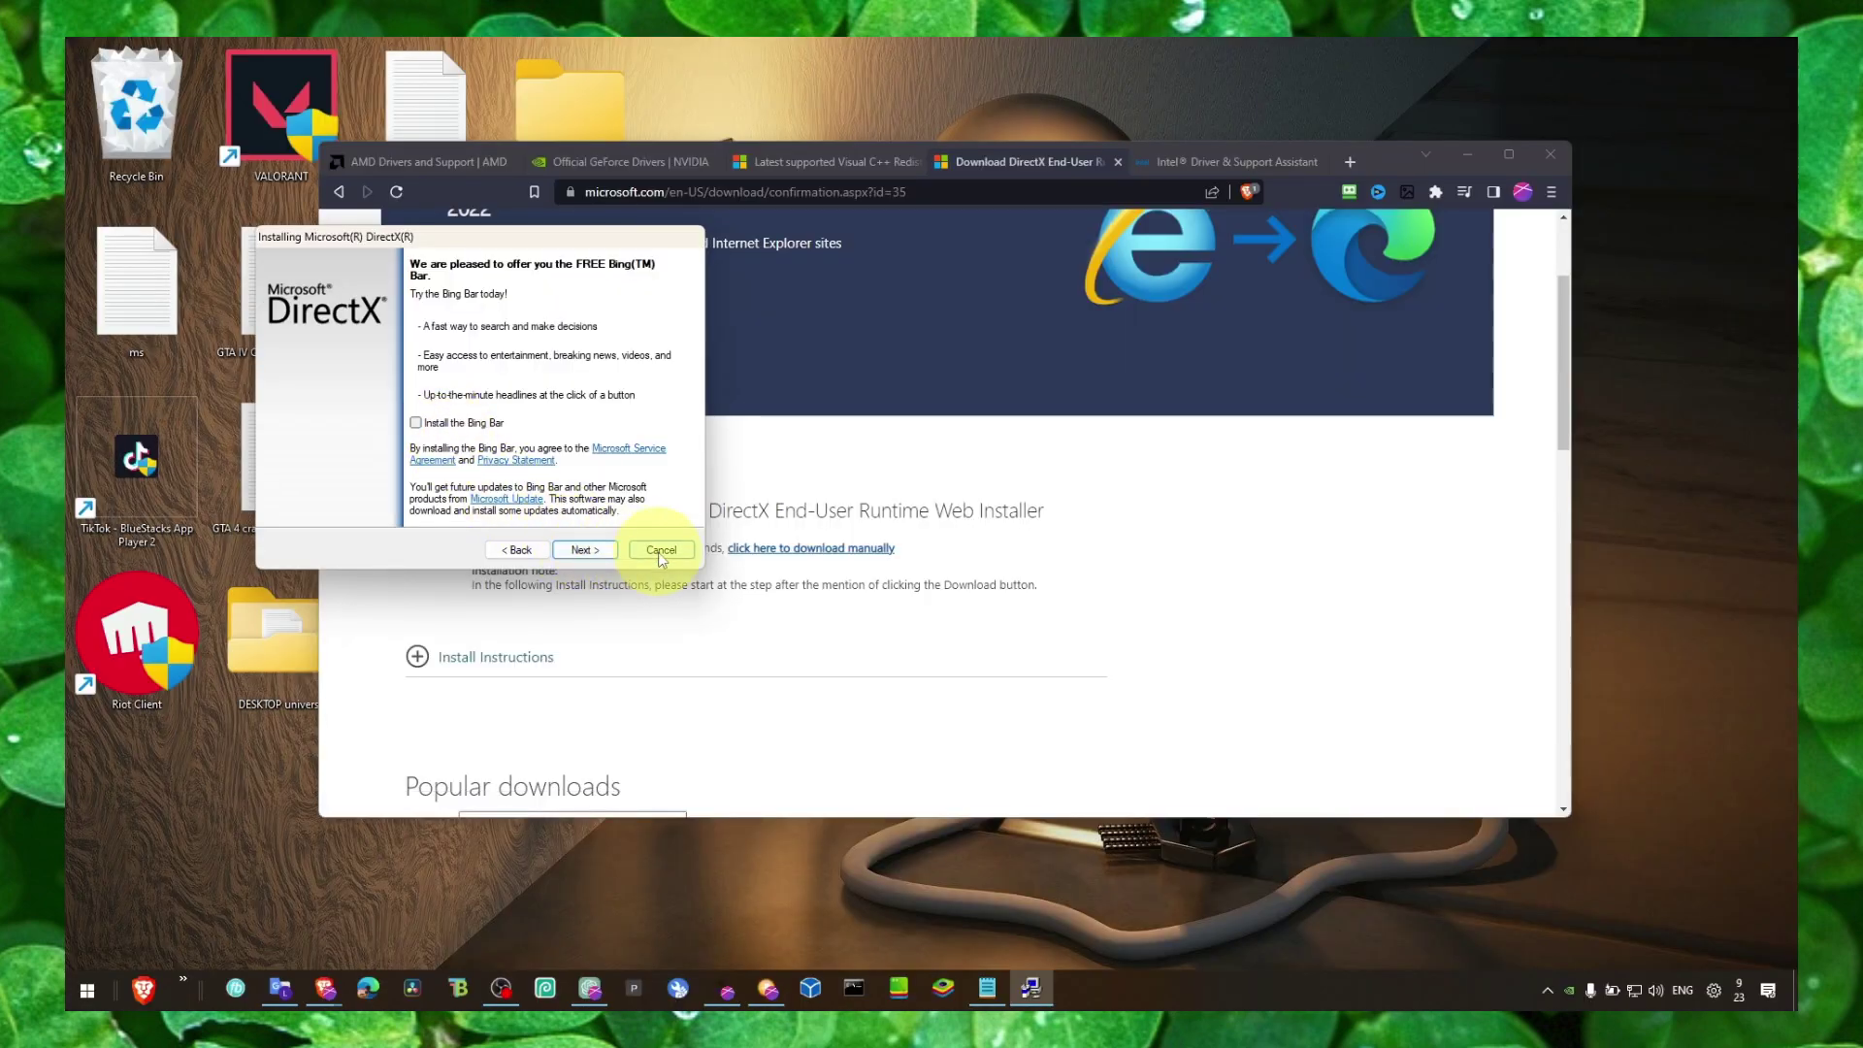
pyautogui.click(660, 550)
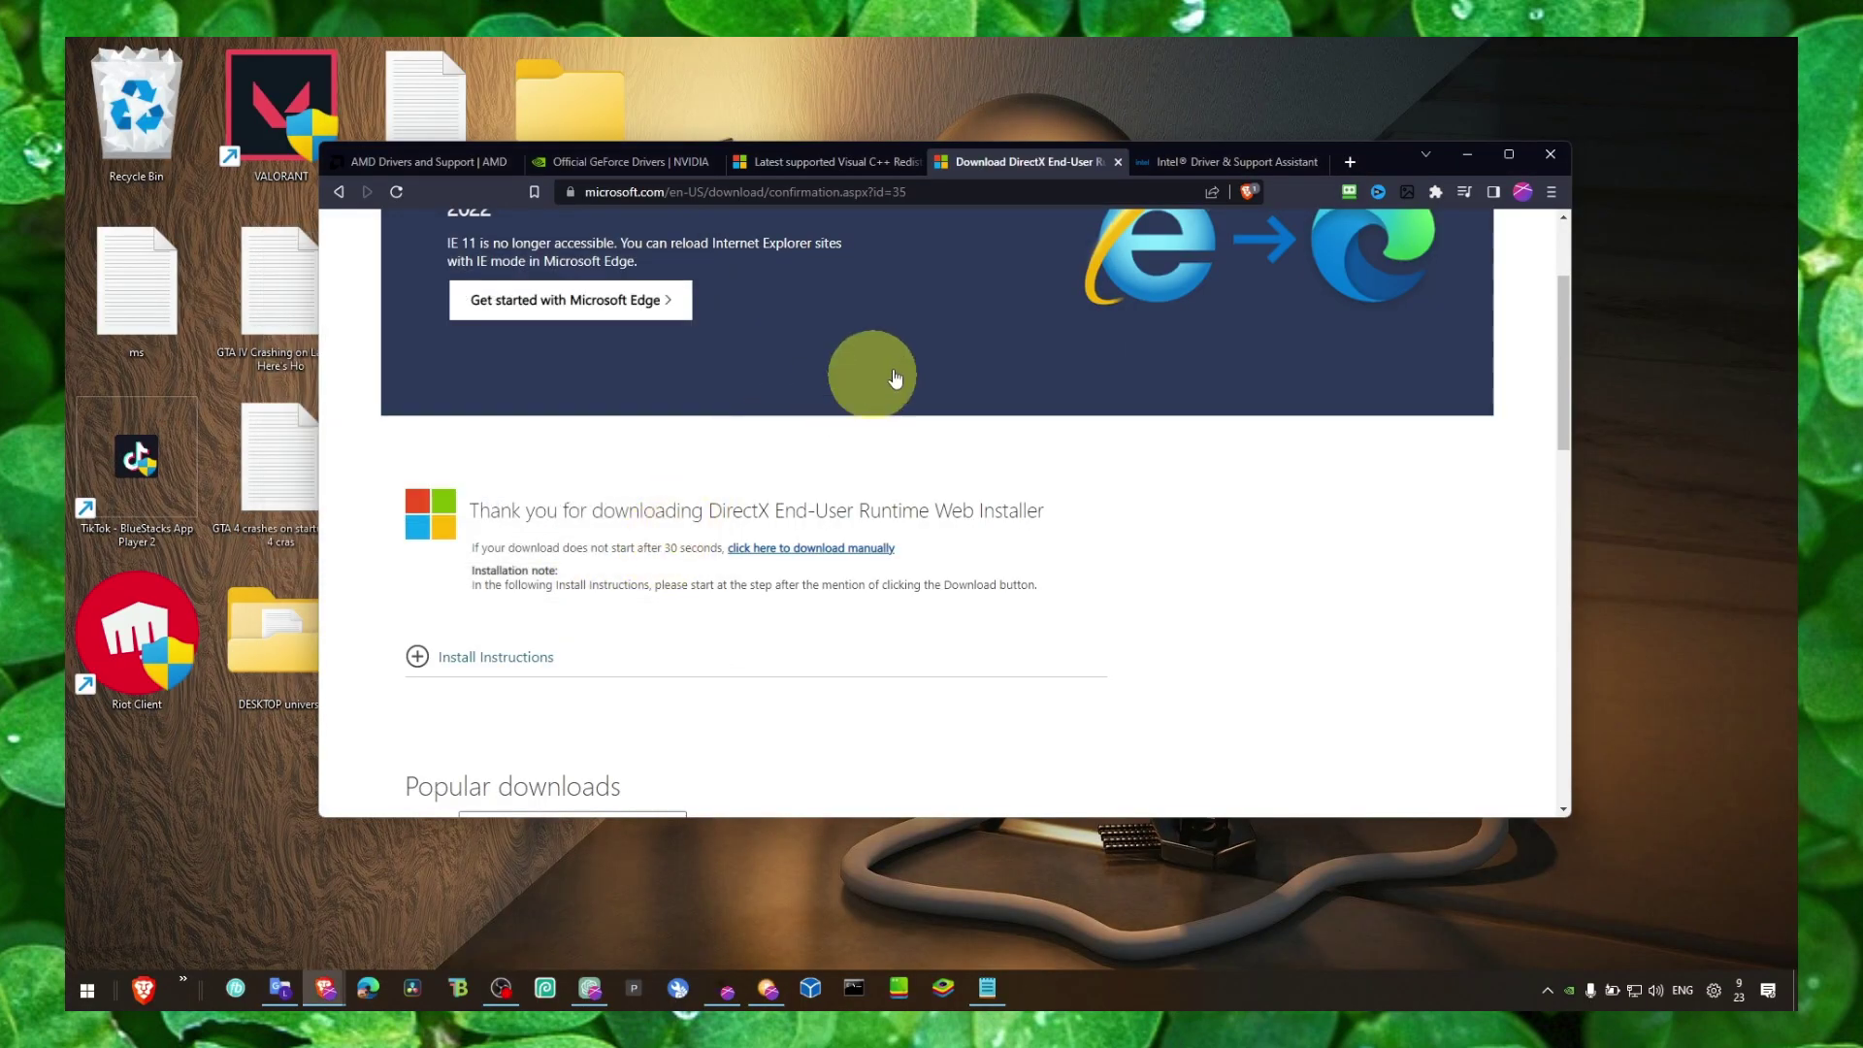
# Download and save the X64 VC_redist installer from the Visual C++ Redistributable page
pyautogui.click(860, 175)
pyautogui.moveTo(648, 352); pyautogui.dragTo(993, 368)
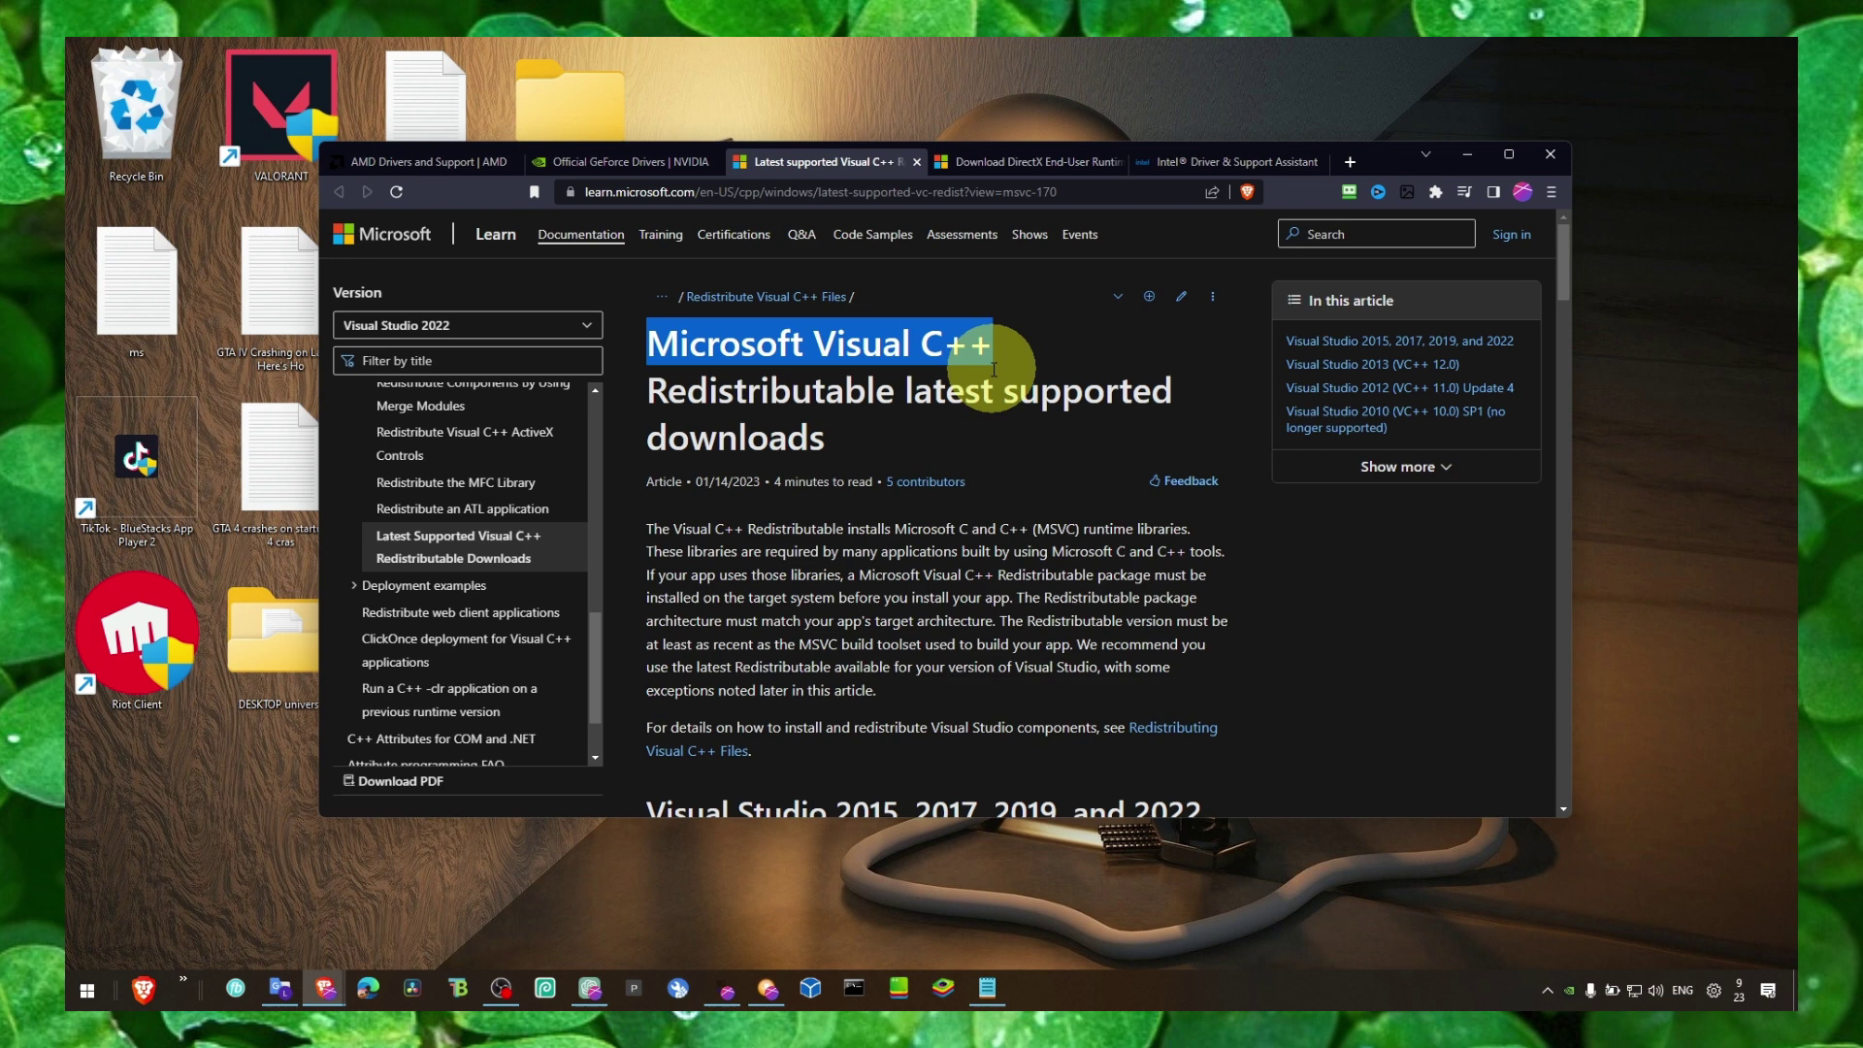
pyautogui.scroll(-5, 896, 528)
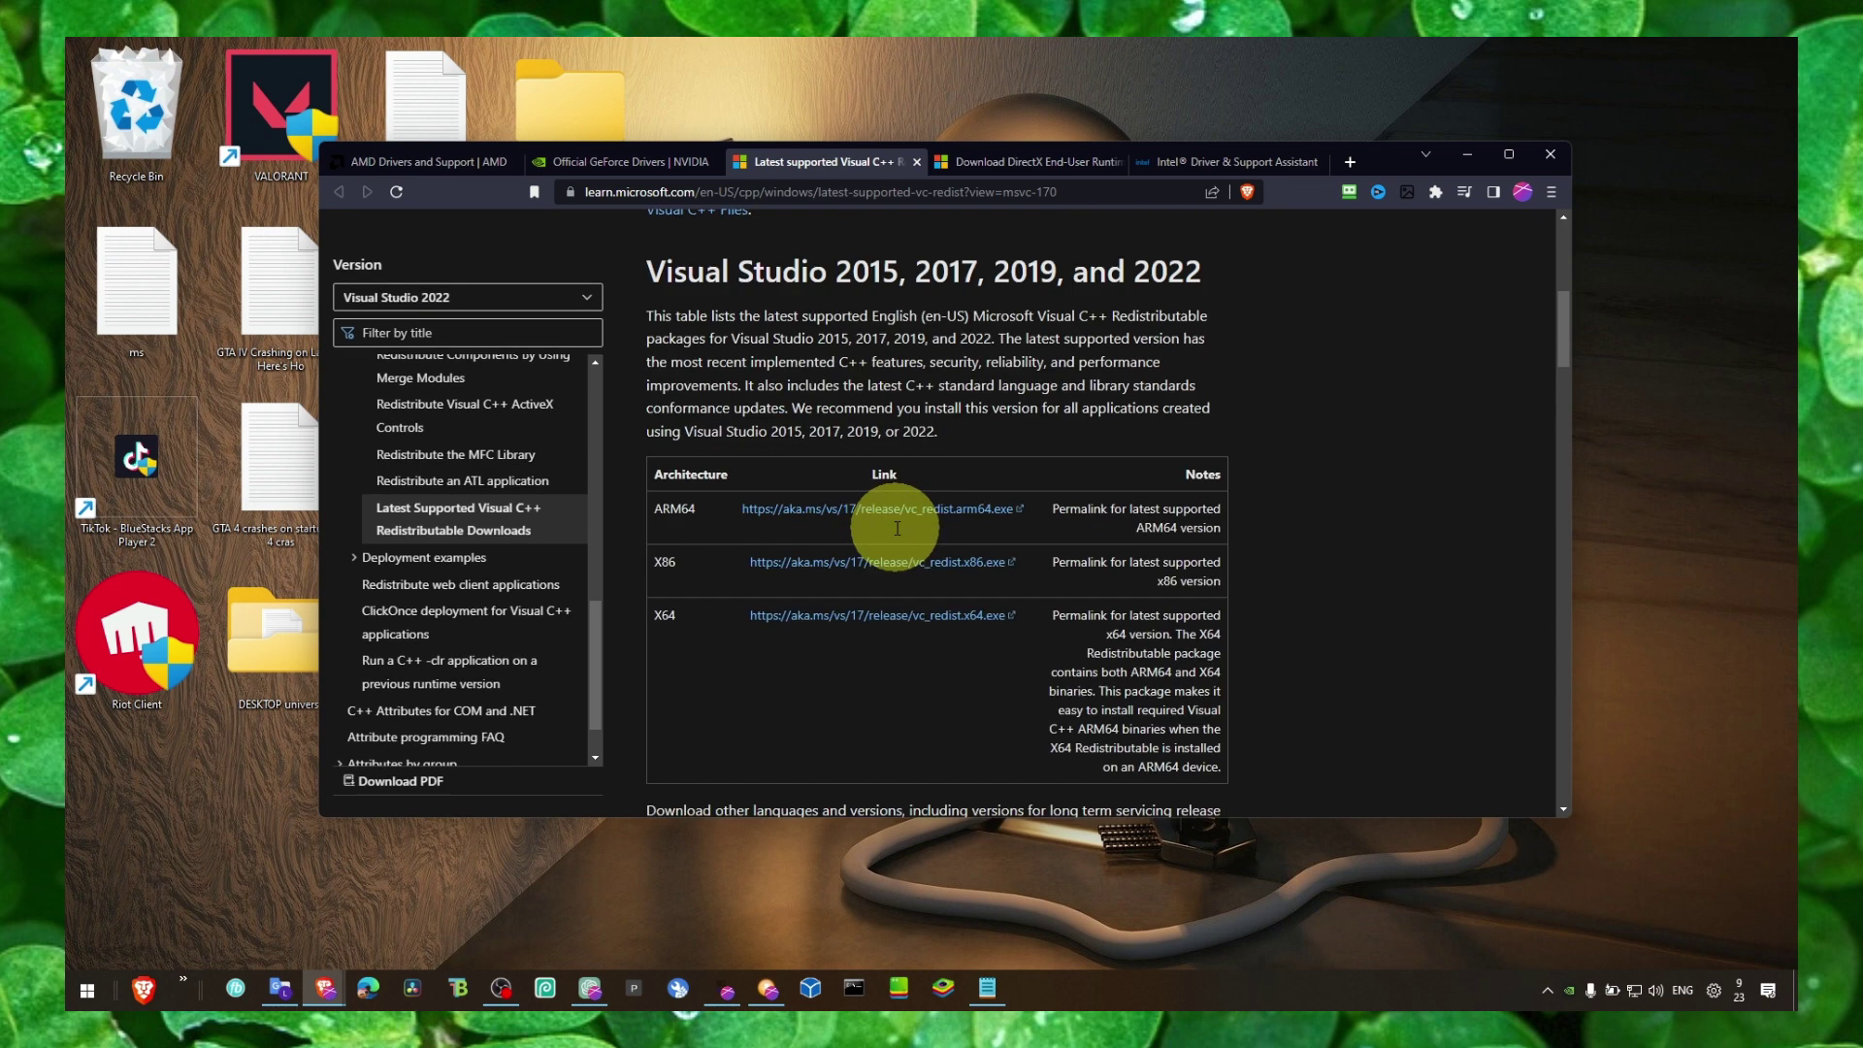
pyautogui.click(829, 626)
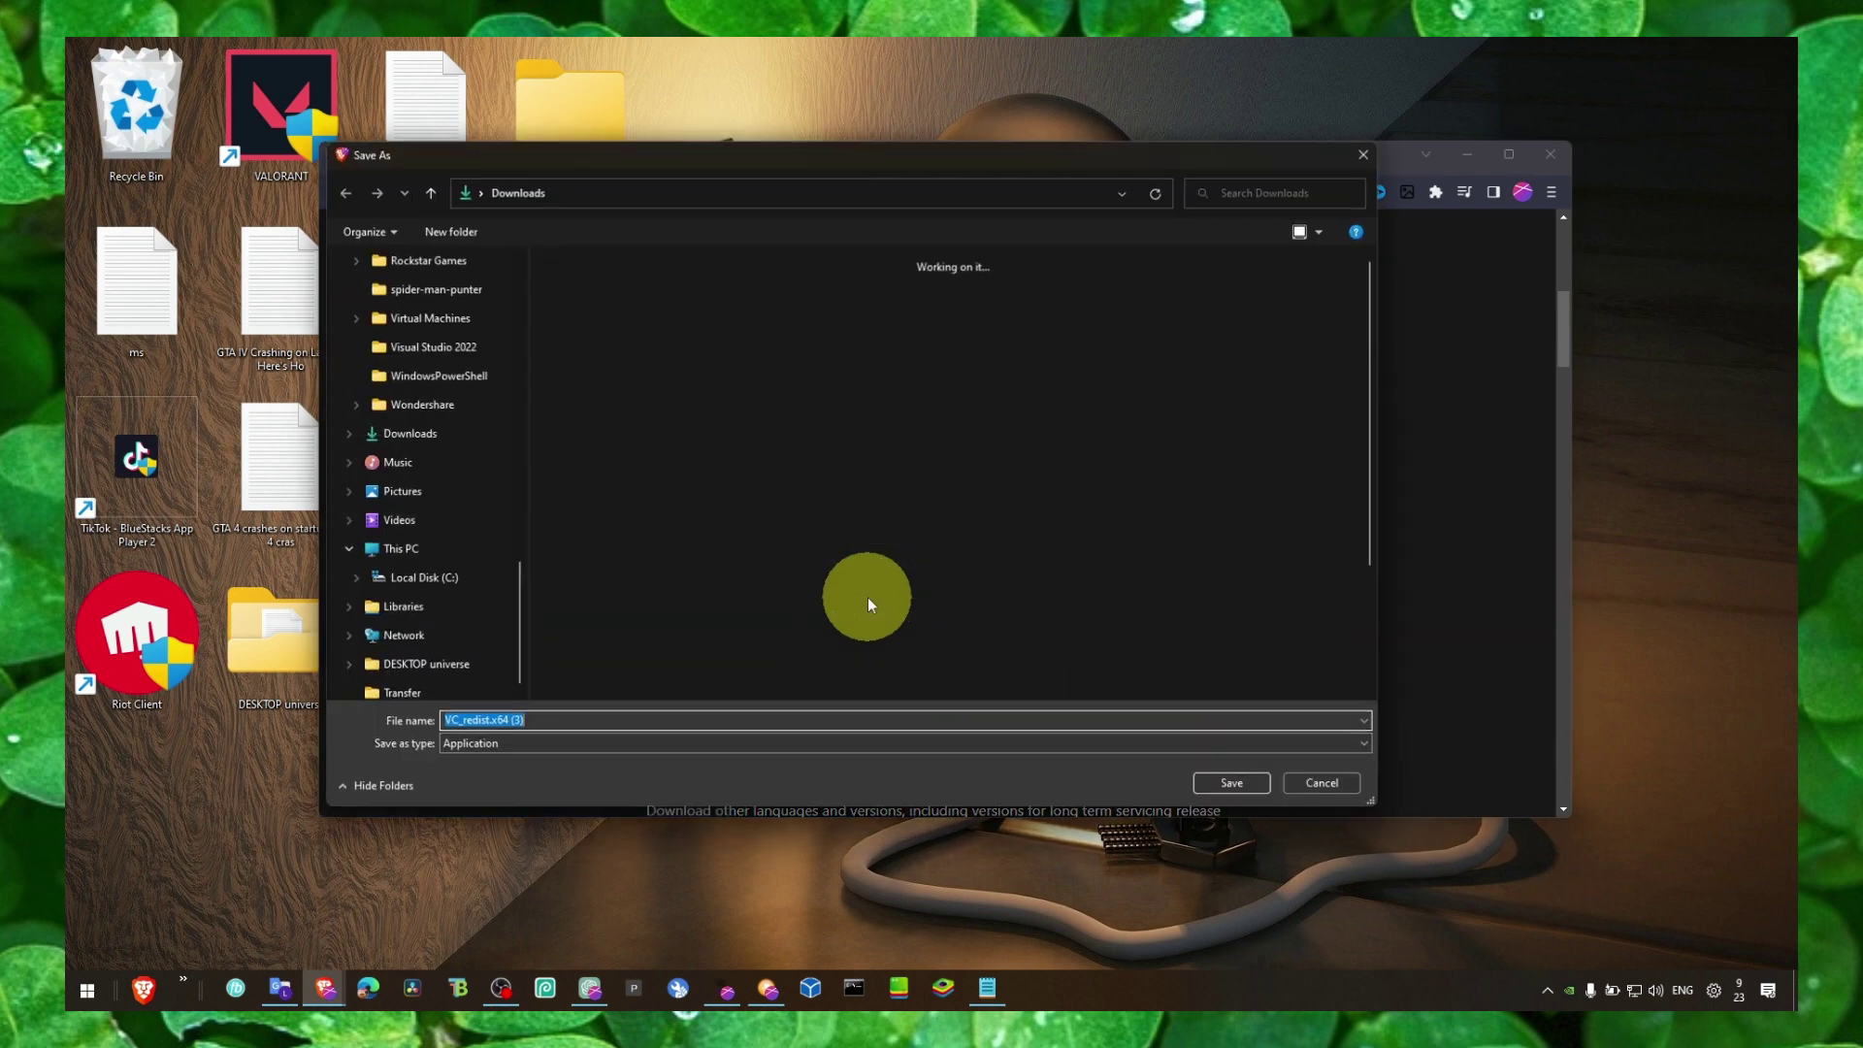
pyautogui.click(1215, 784)
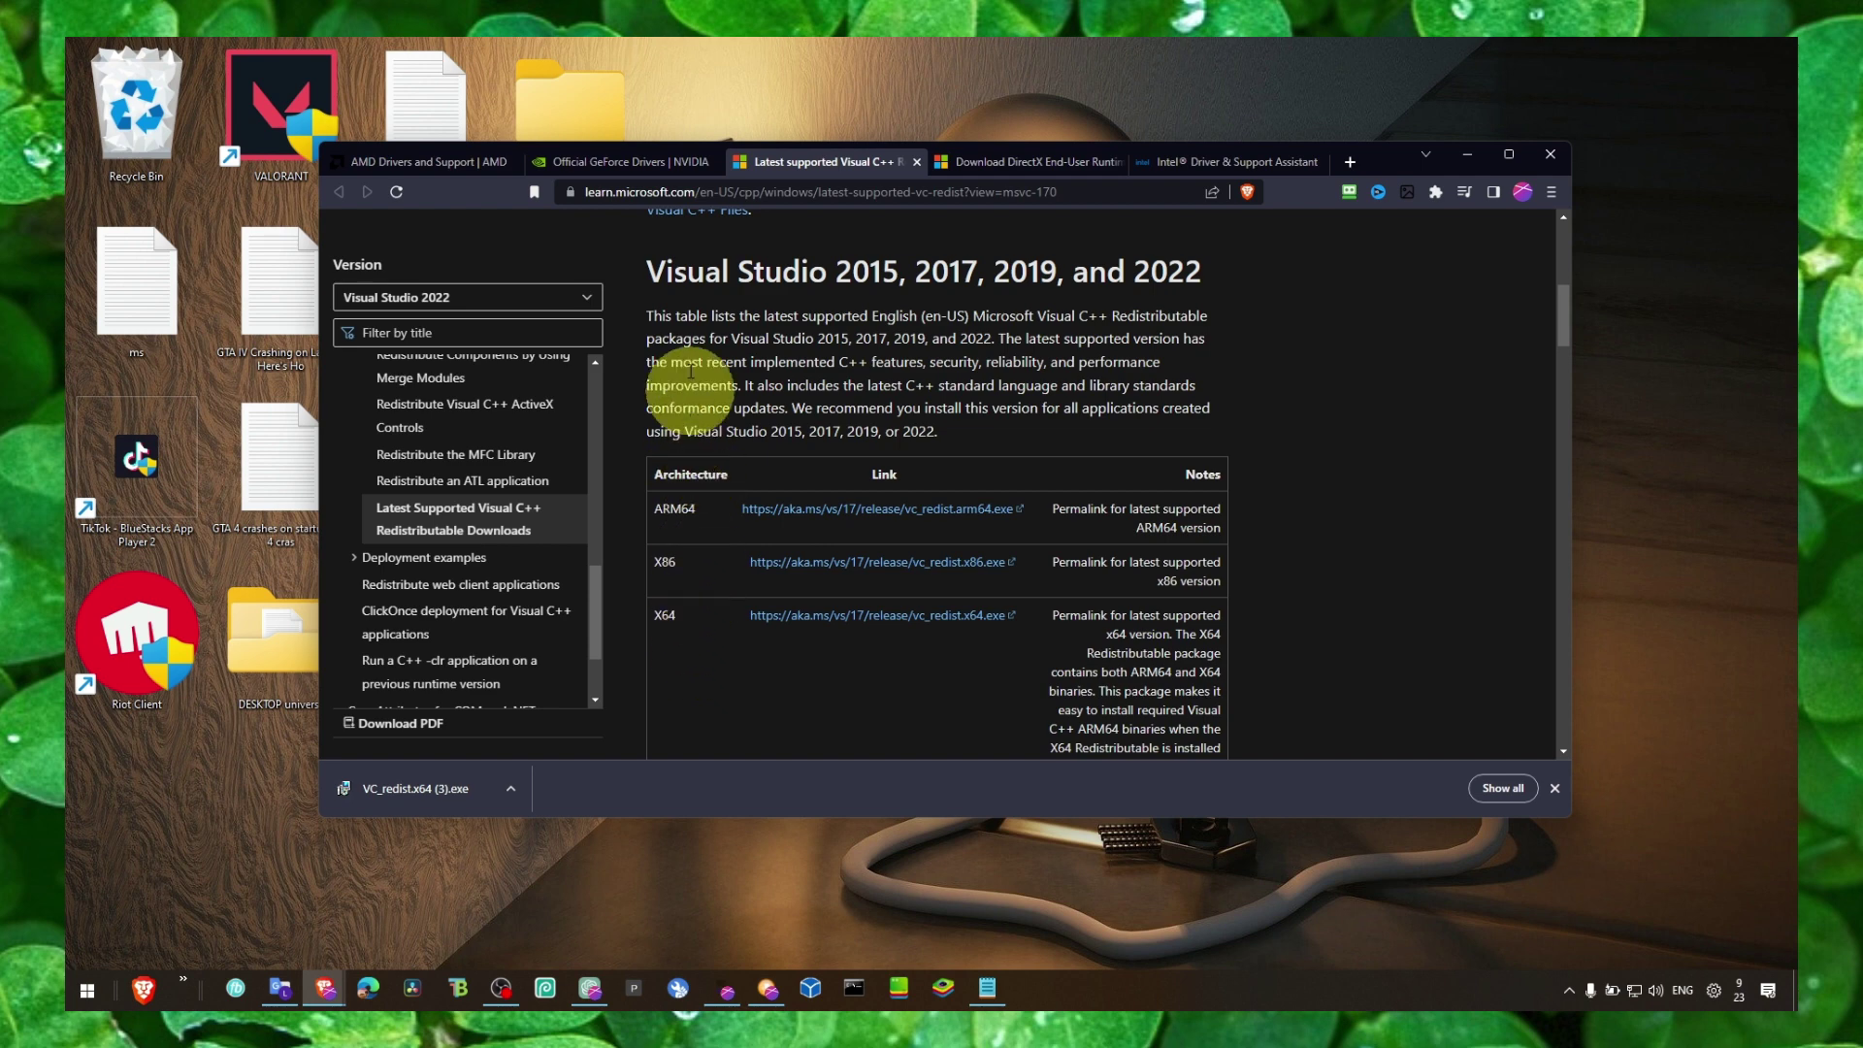
# Run VC_redist.x64 and cancel its setup, leaving the GeForce Drivers page showing
pyautogui.click(608, 163)
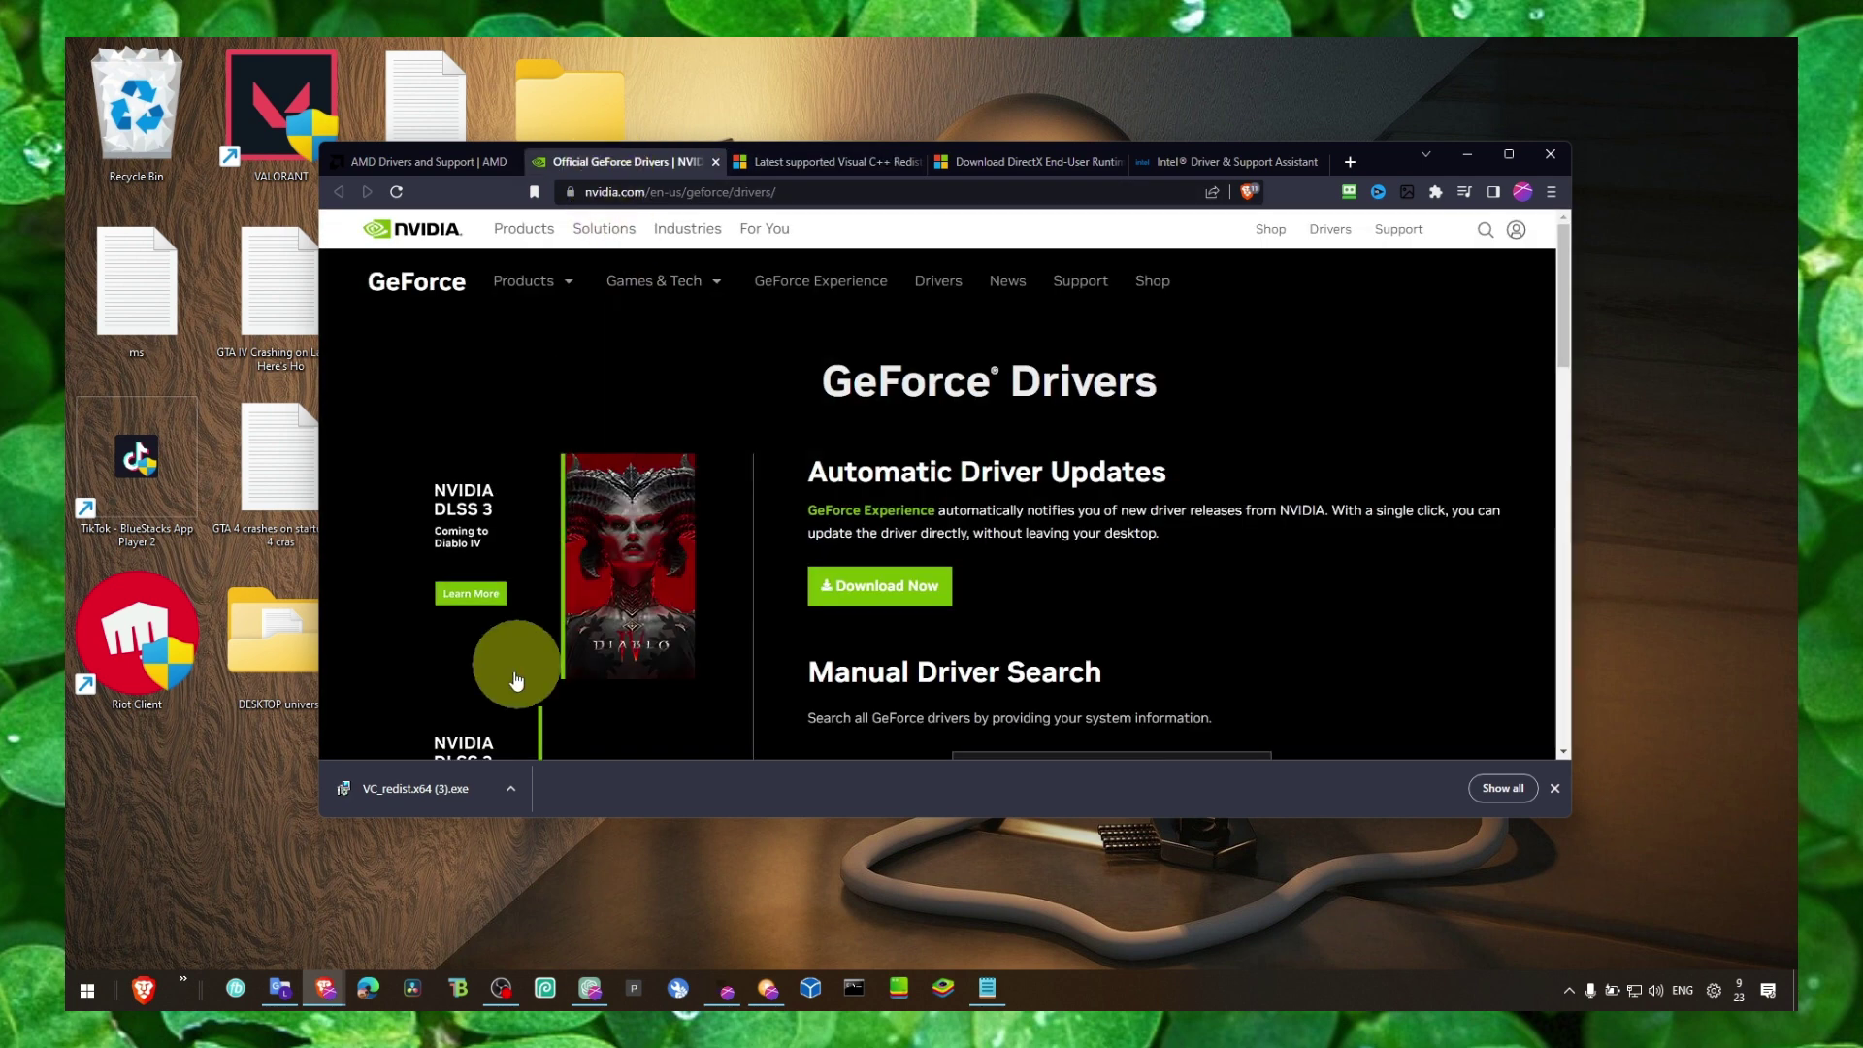
pyautogui.click(446, 788)
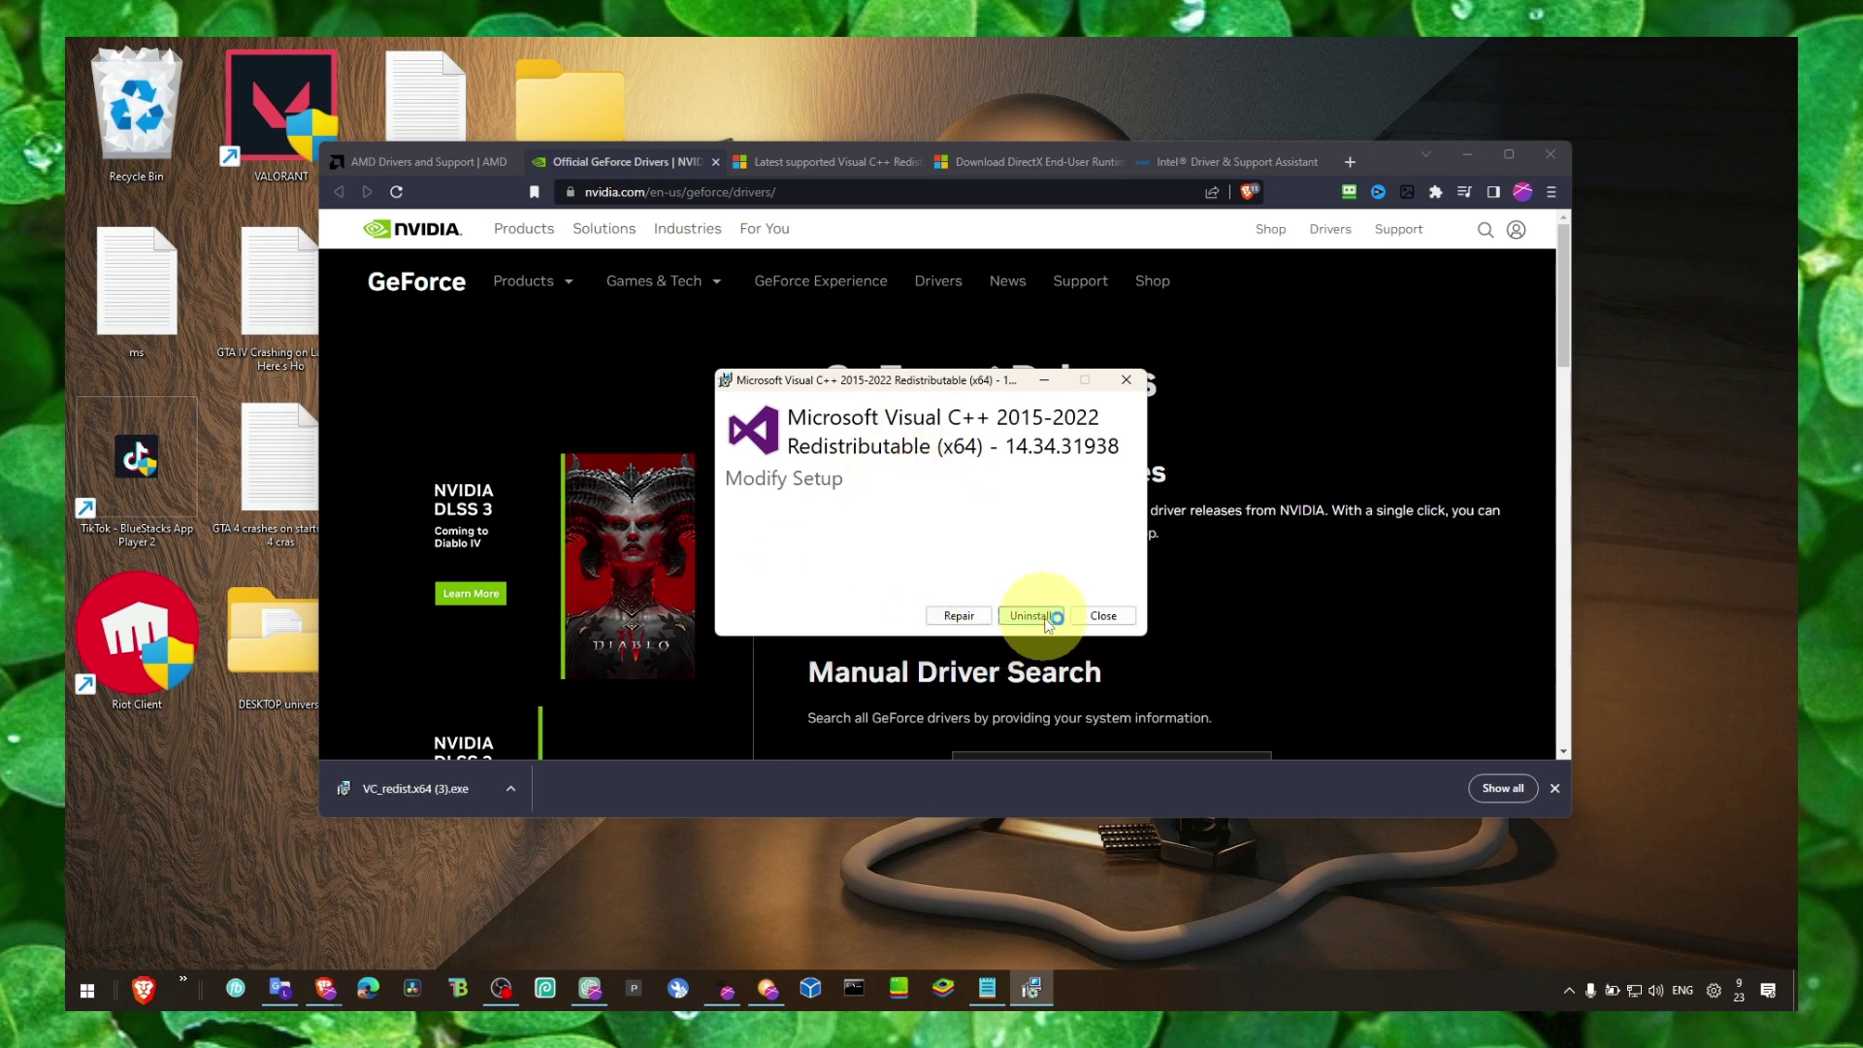
pyautogui.click(1118, 621)
pyautogui.click(1092, 574)
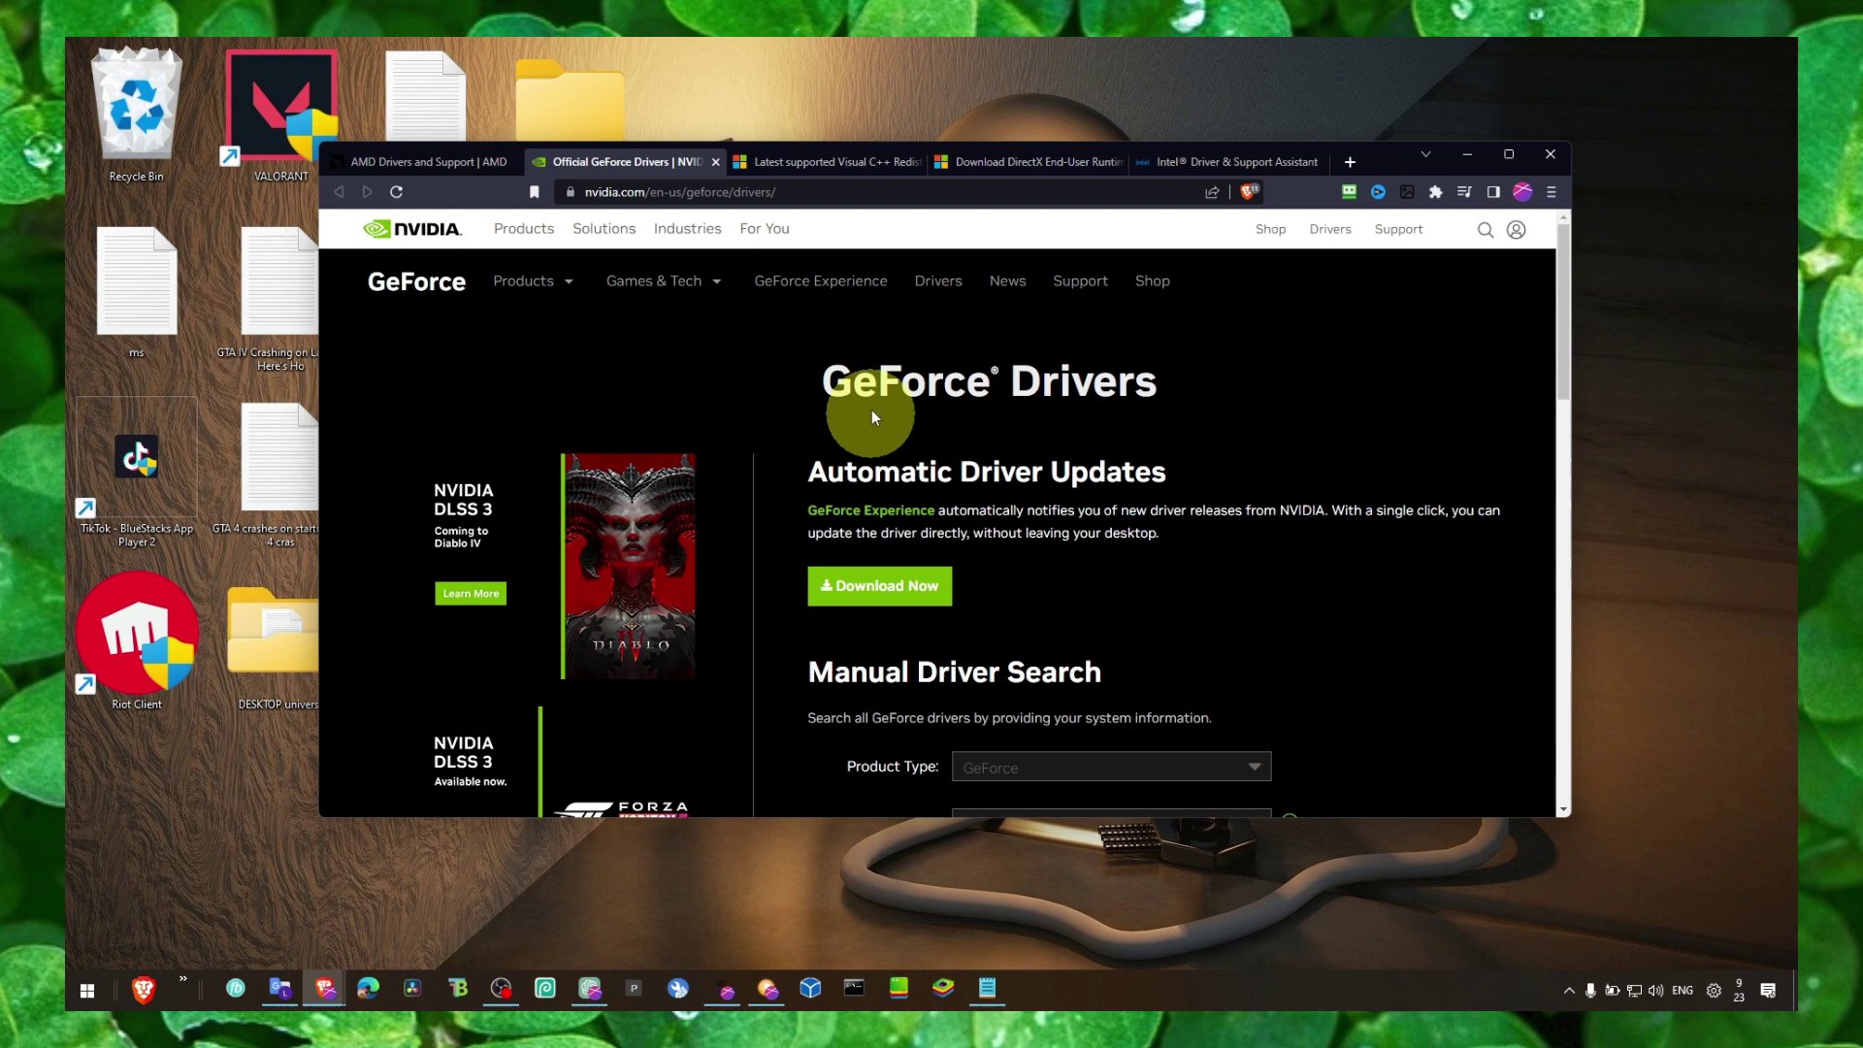
# Search 'ge' in Windows search and launch GeForce Experience
pyautogui.press('super+s')
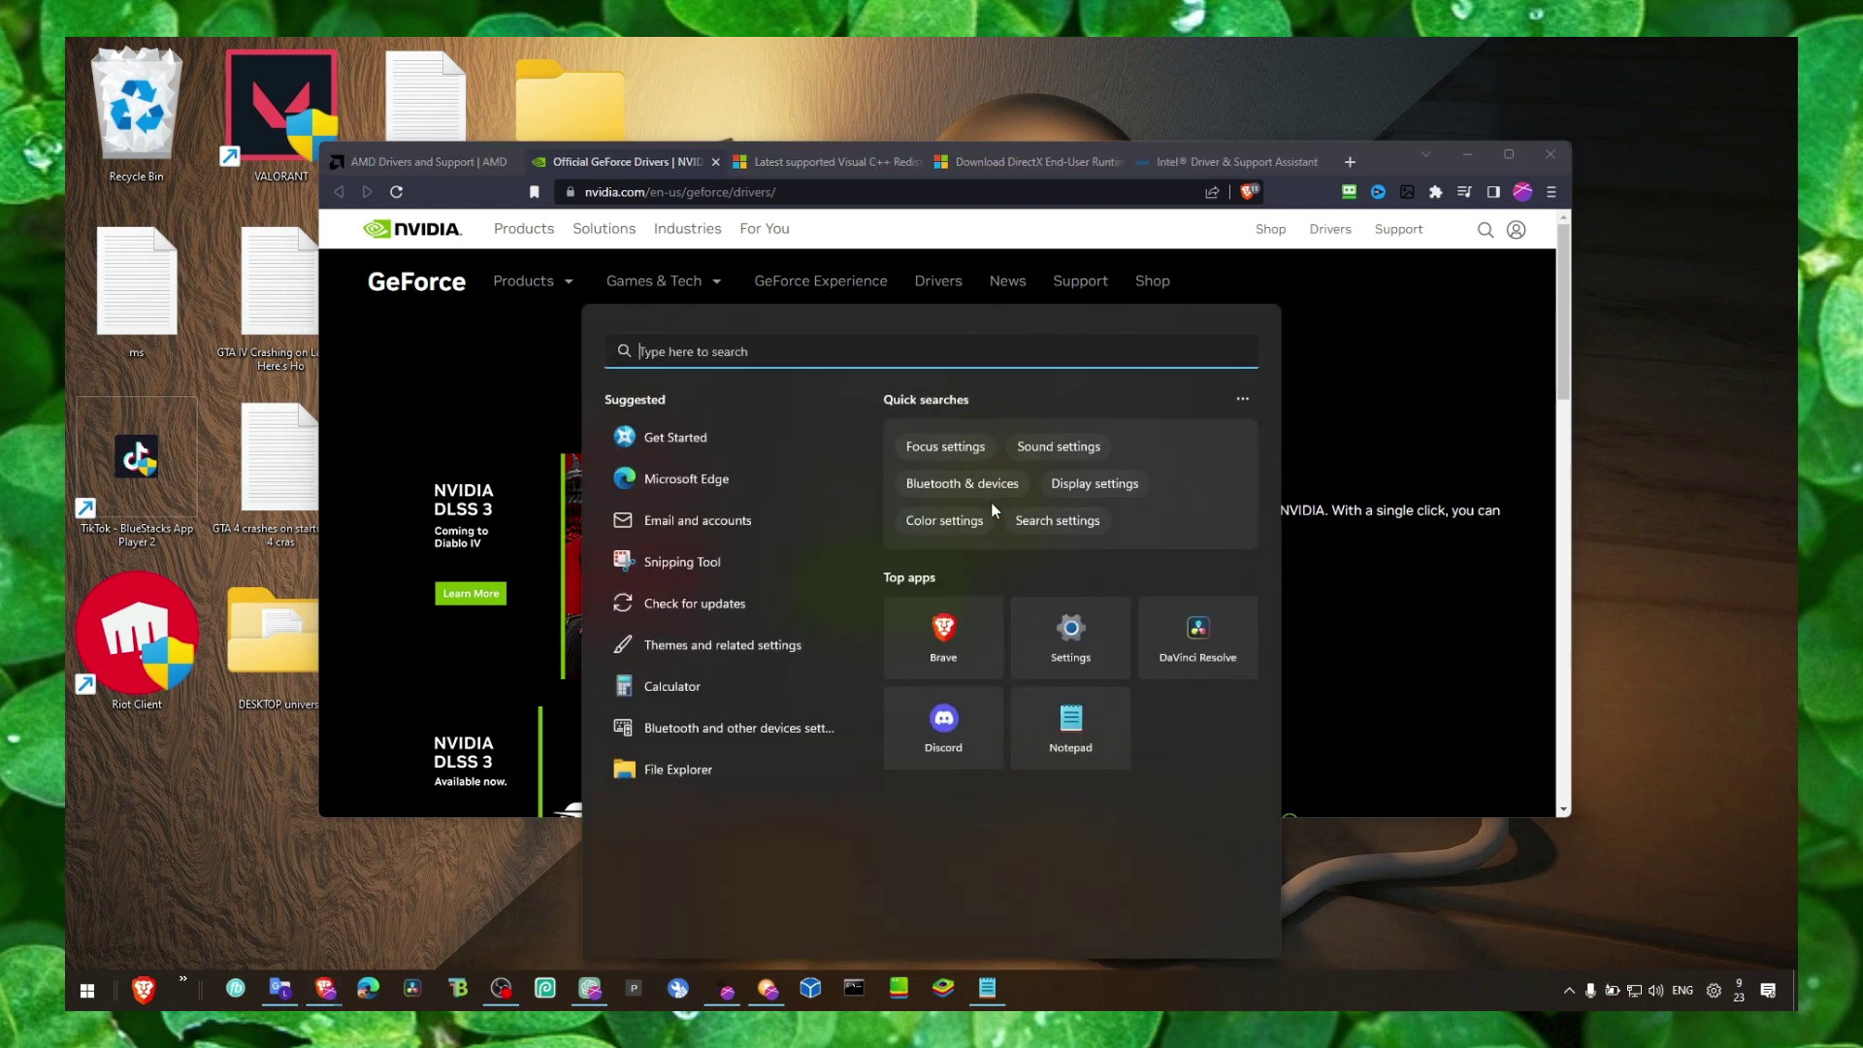
pyautogui.write('ged')
pyautogui.press('BackSpace')
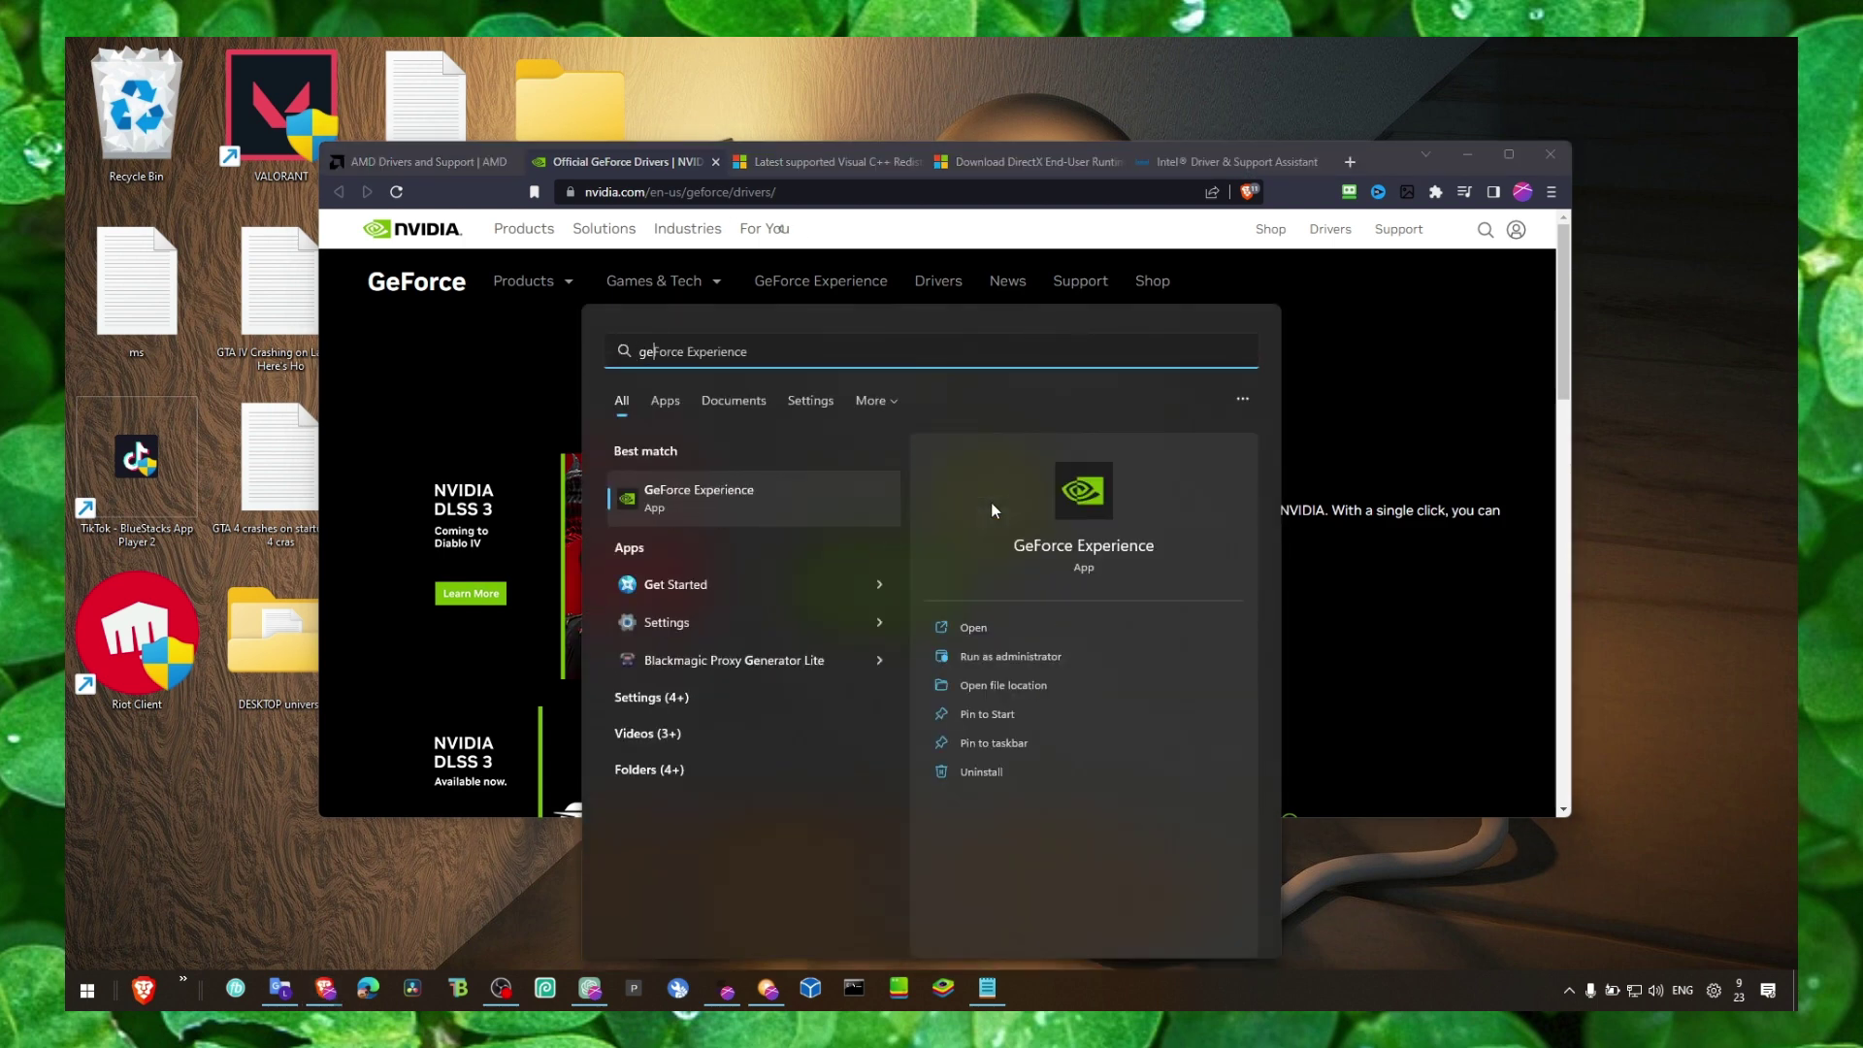
pyautogui.click(811, 495)
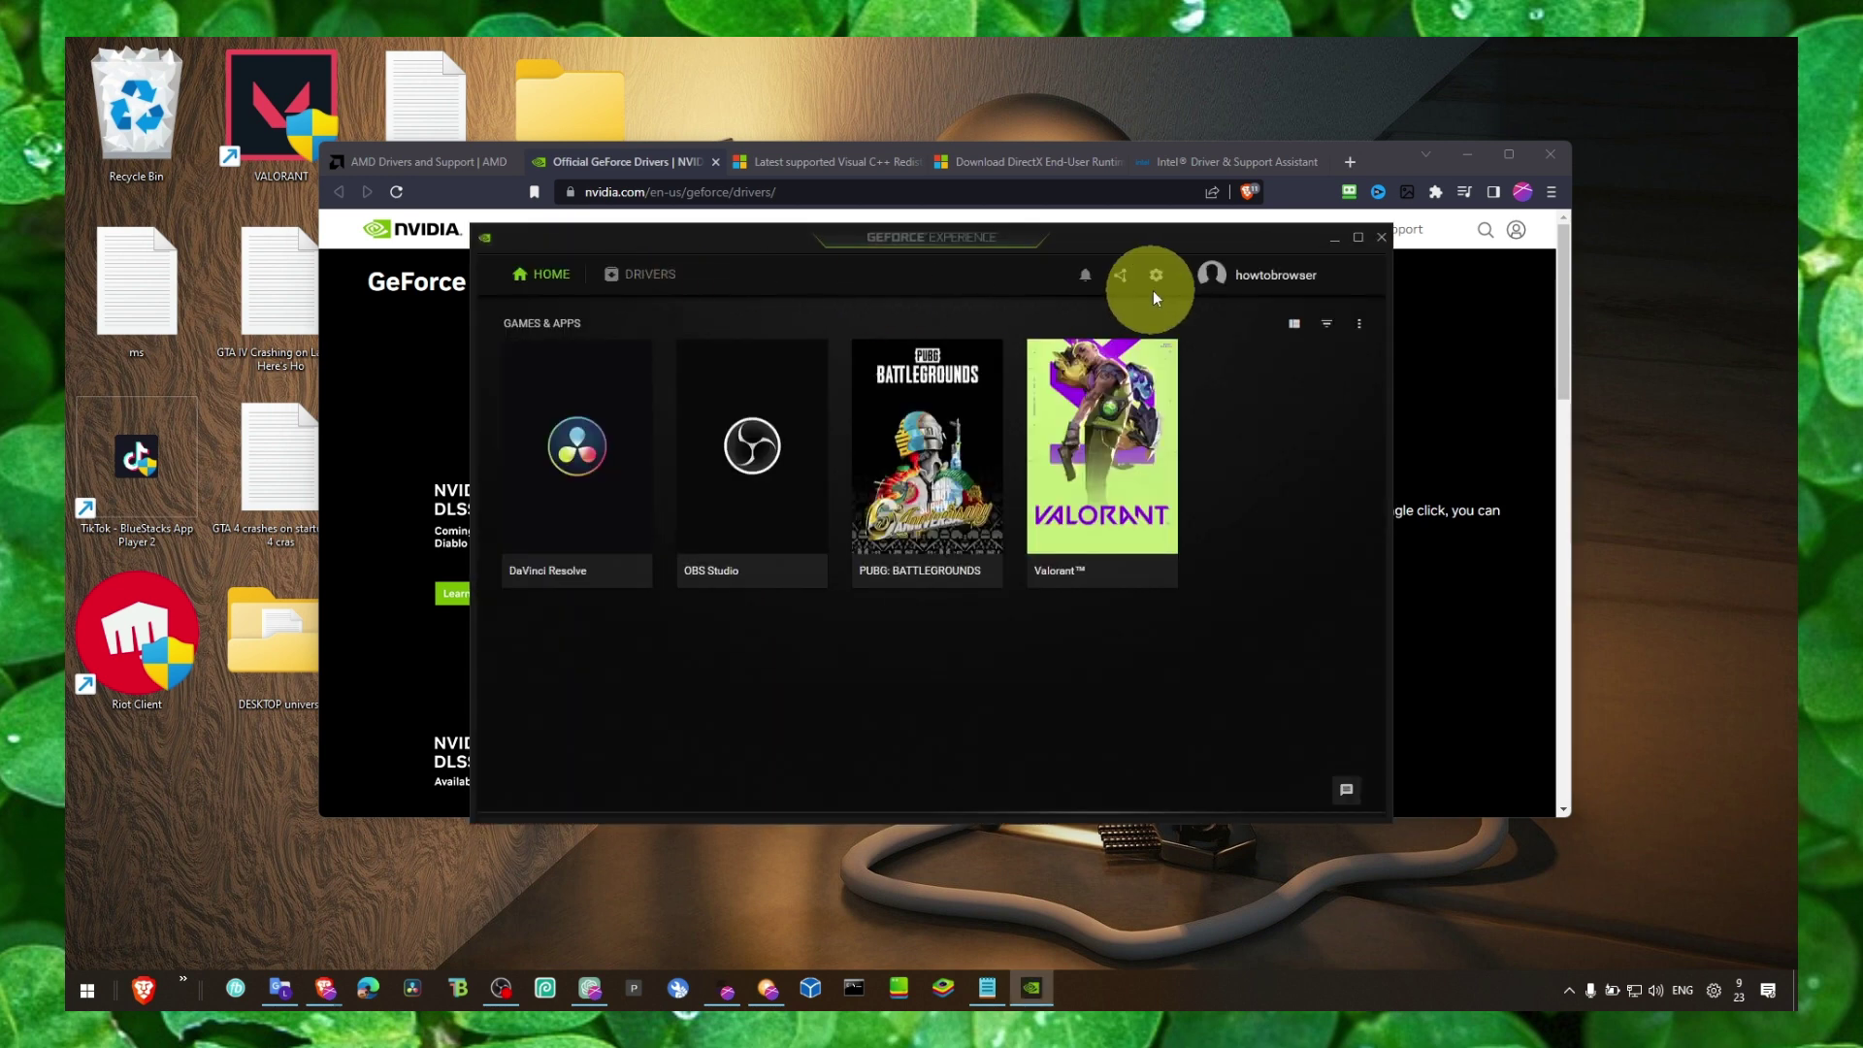
# Open GeForce Experience General settings and scroll to confirm the In-Game Overlay is off
pyautogui.click(1159, 288)
pyautogui.scroll(-4, 945, 428)
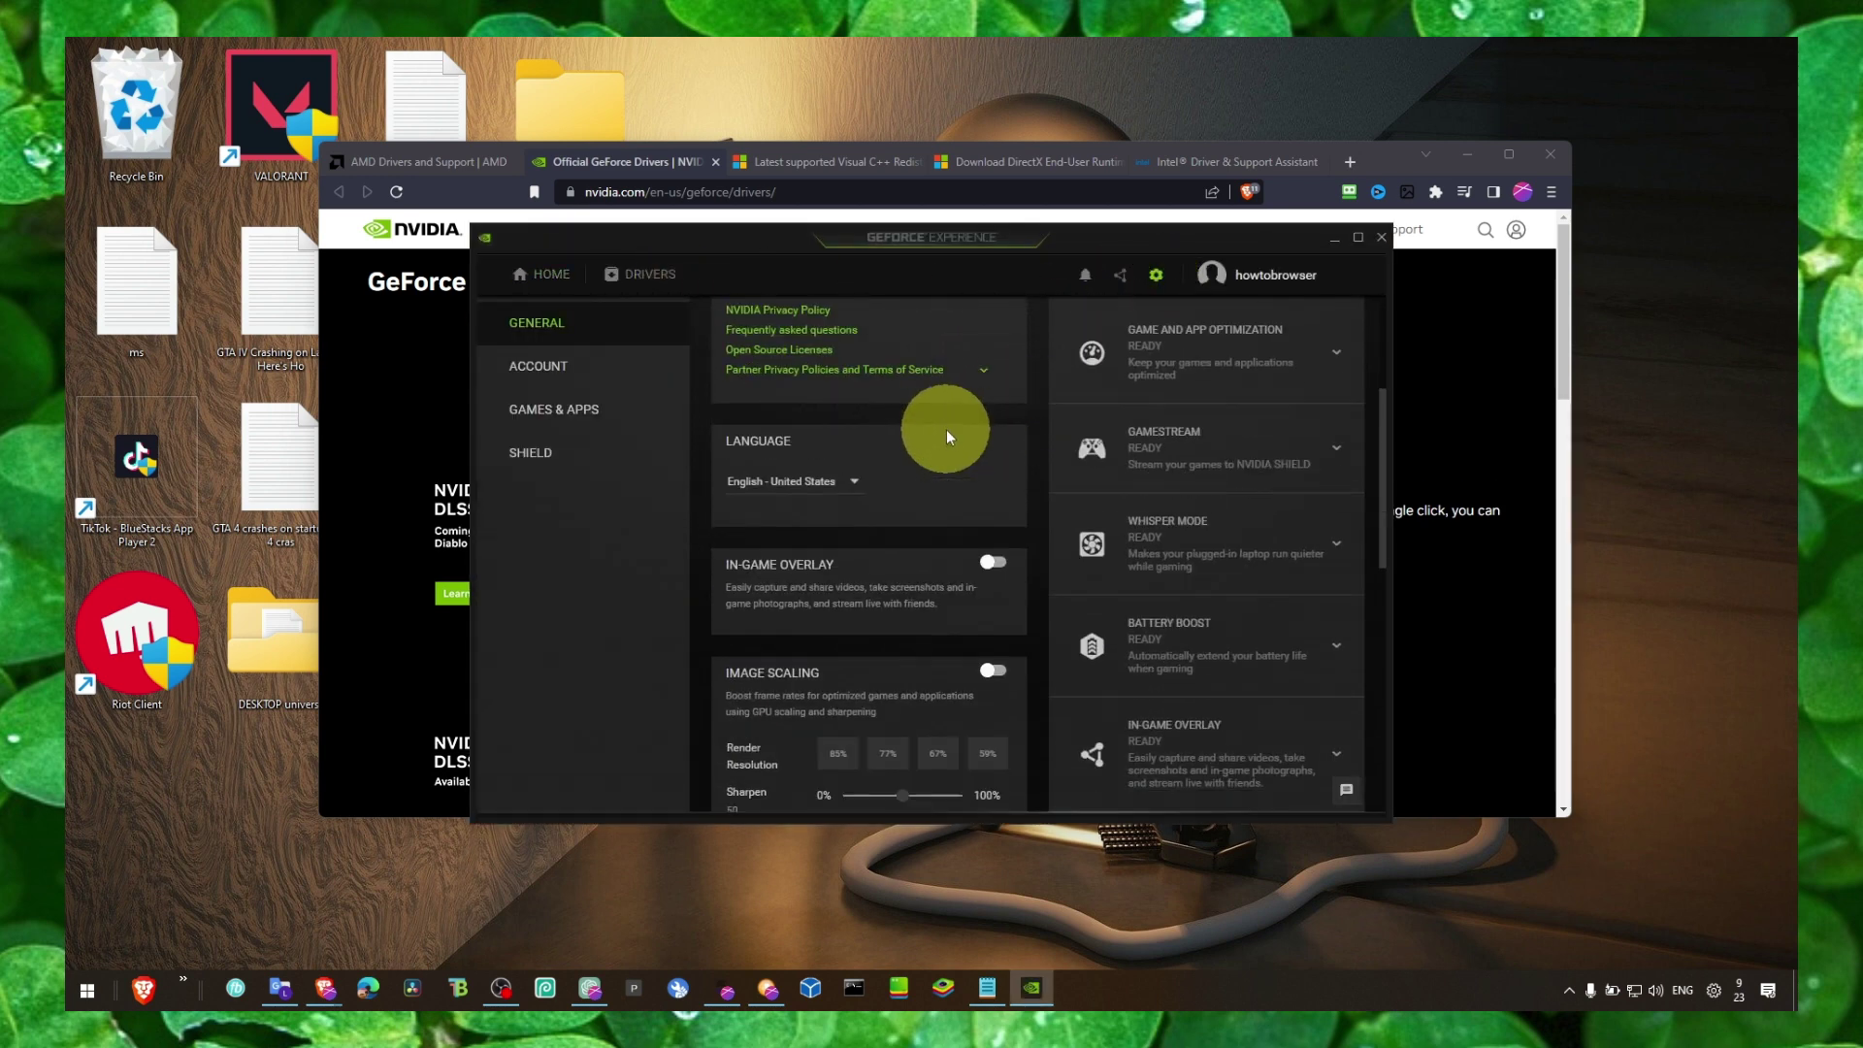
pyautogui.scroll(2, 1051, 415)
pyautogui.scroll(2, 1051, 416)
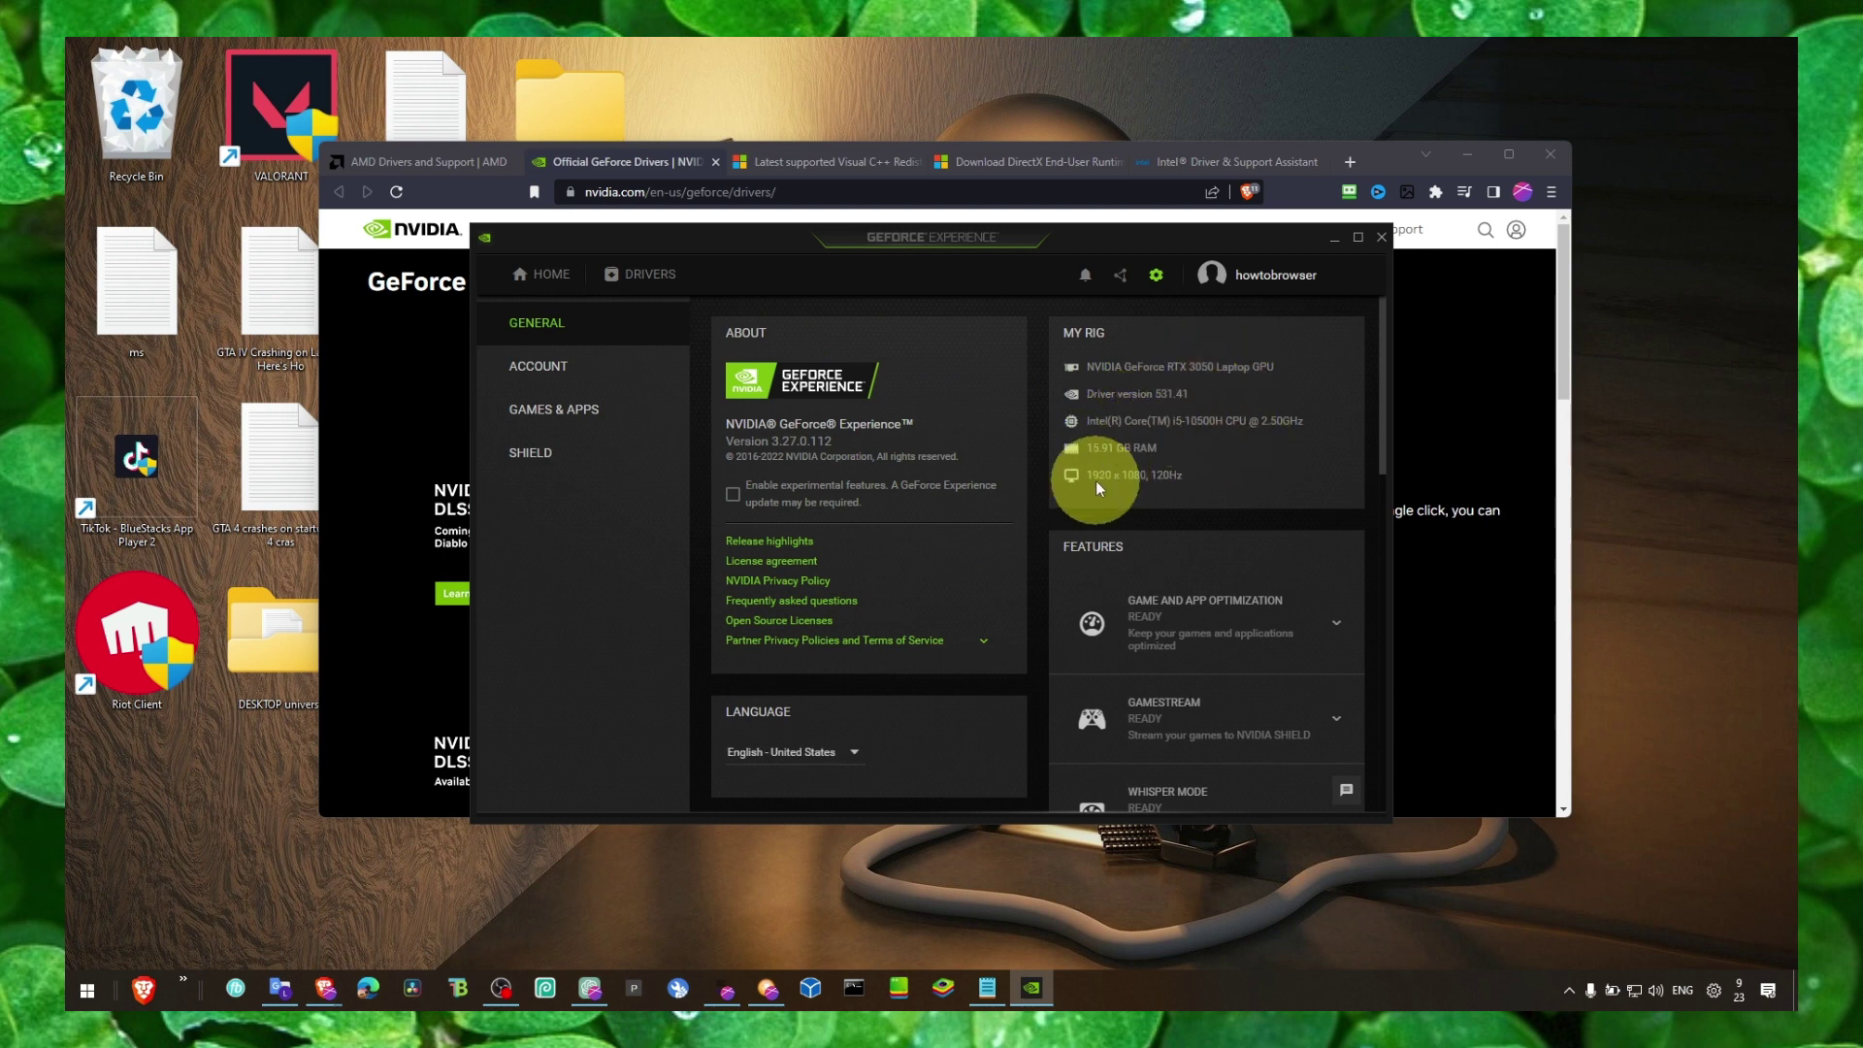
pyautogui.scroll(-4, 873, 582)
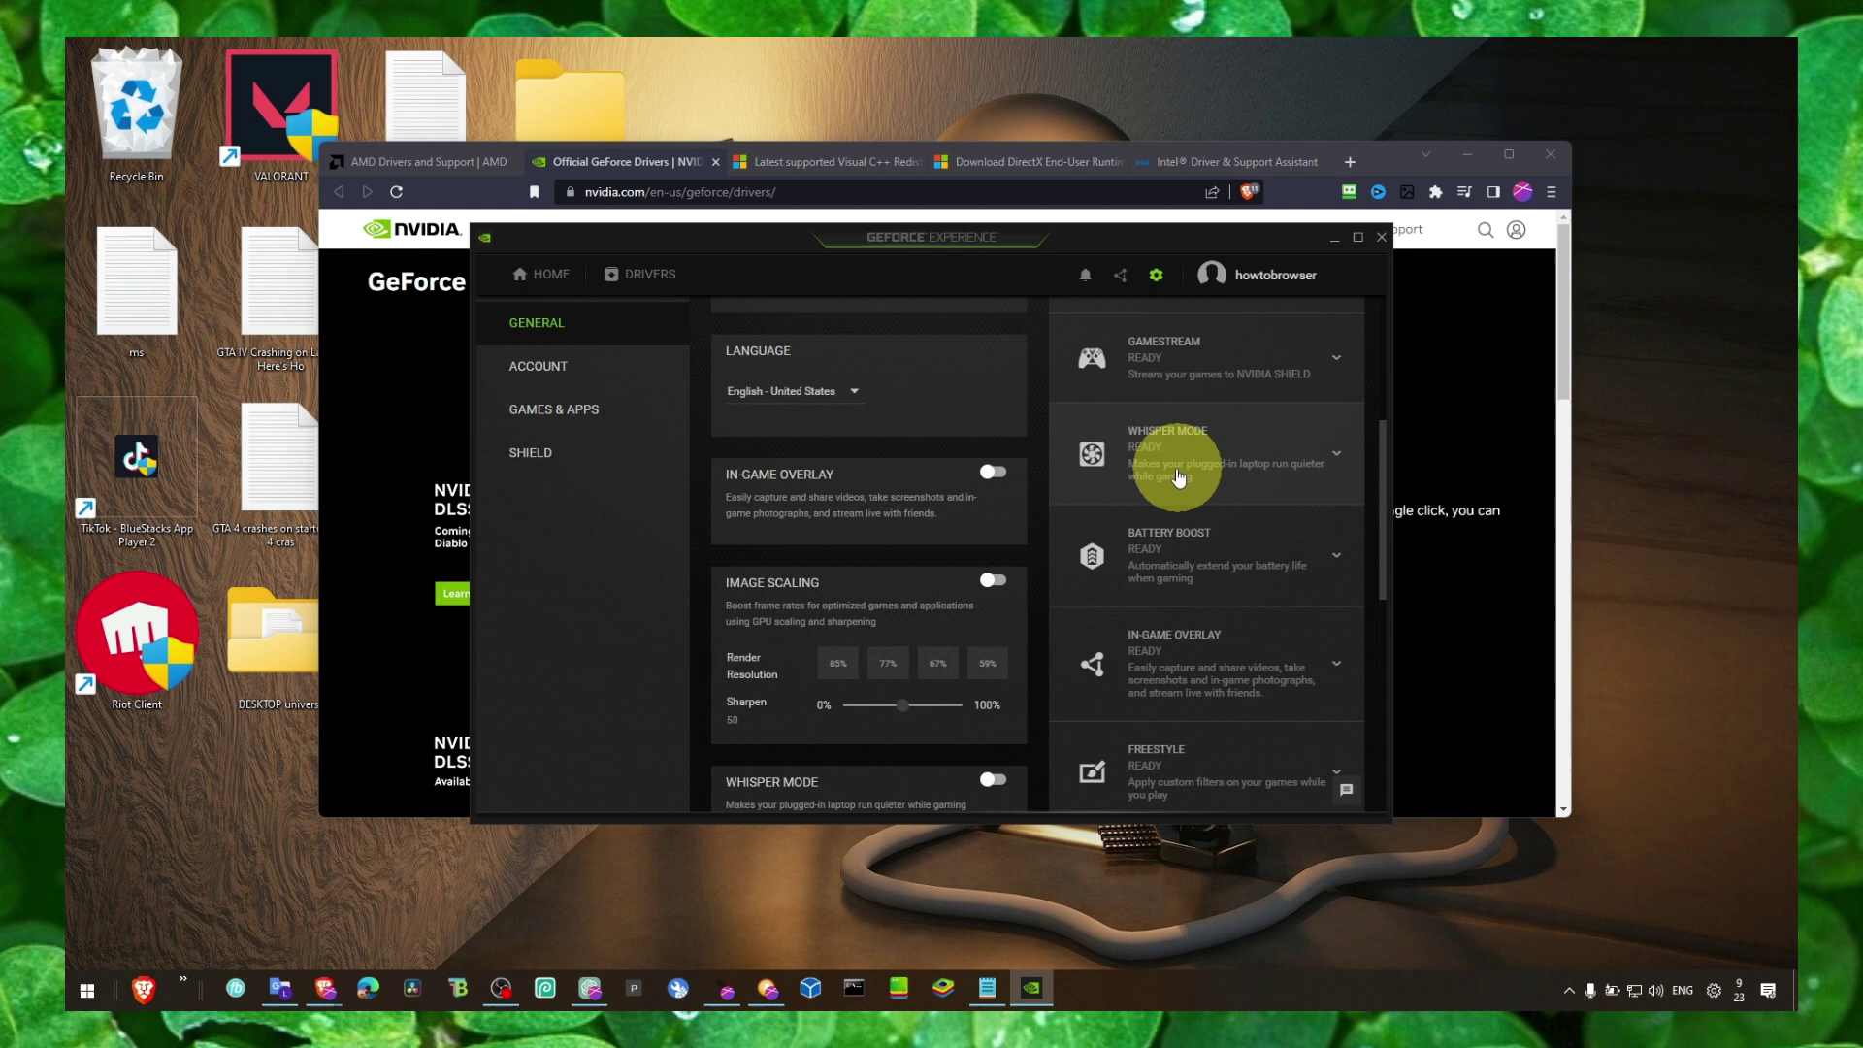
pyautogui.scroll(5, 1222, 461)
pyautogui.scroll(-5, 1164, 485)
pyautogui.scroll(1, 1116, 505)
pyautogui.scroll(3, 1164, 485)
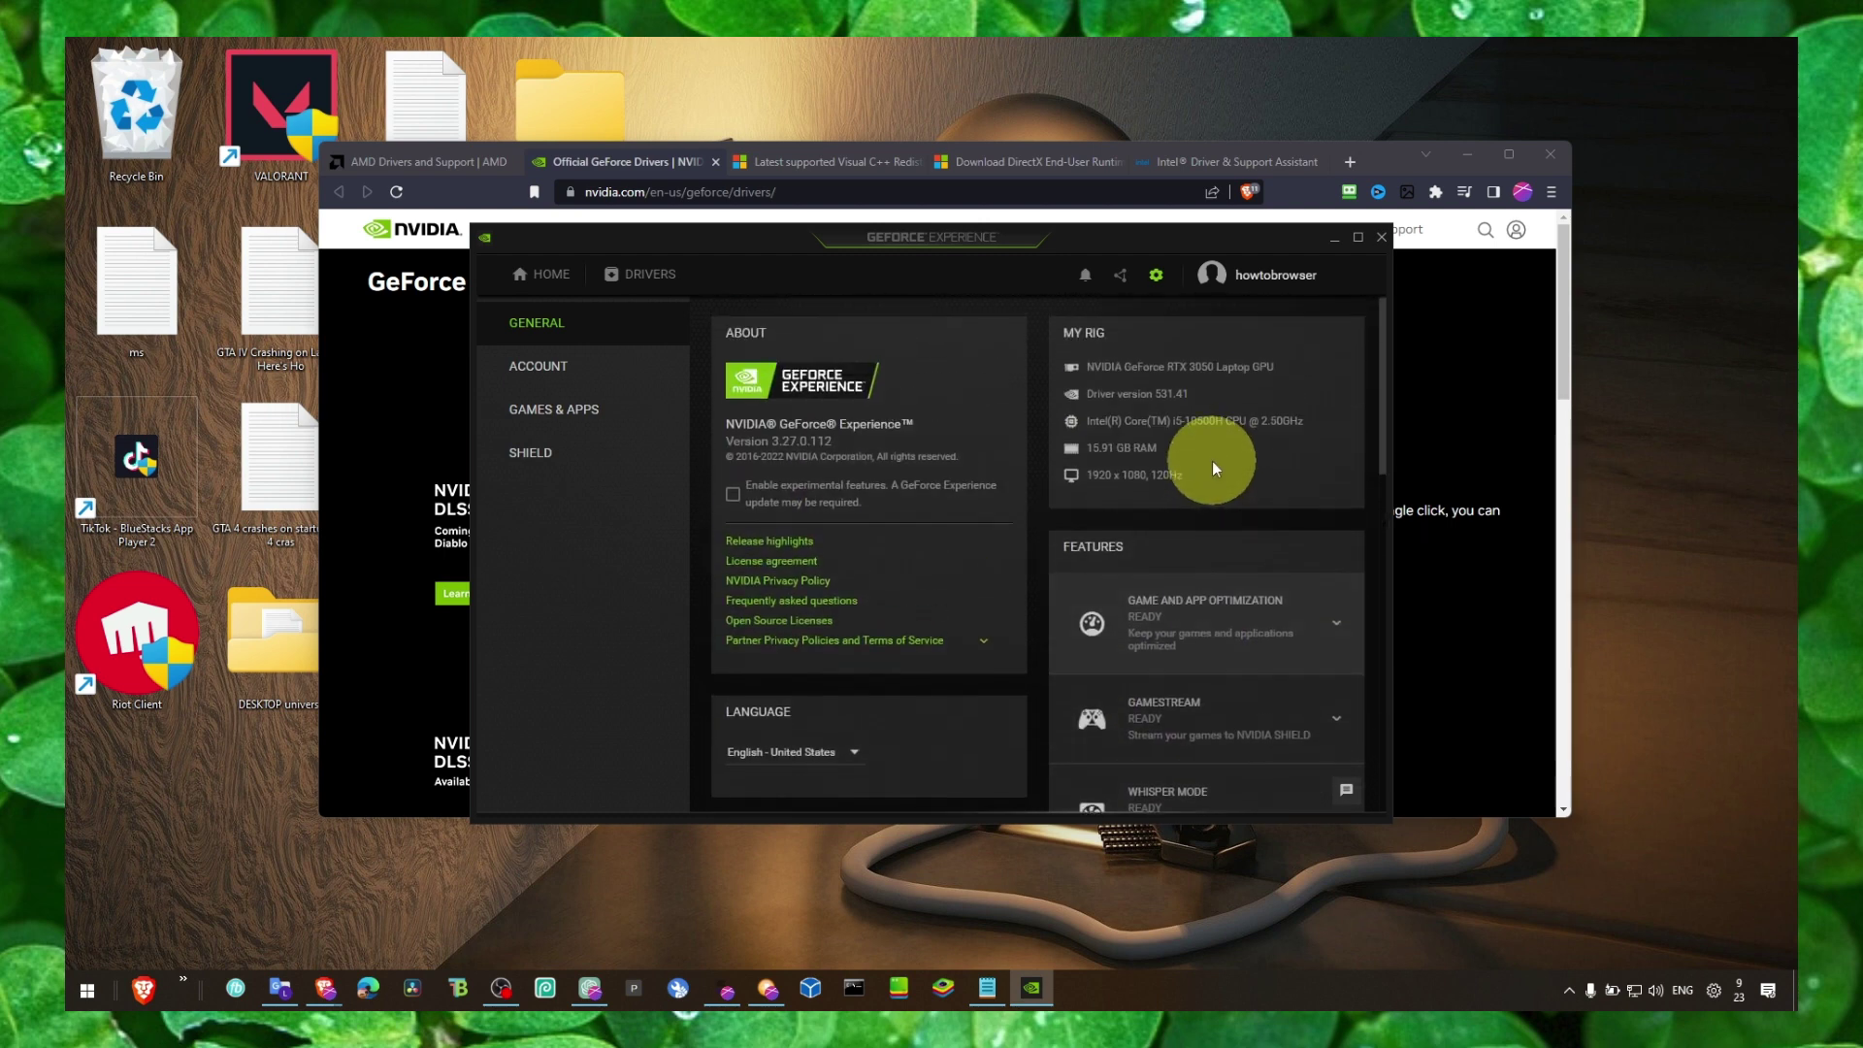
pyautogui.scroll(-2, 1073, 486)
pyautogui.scroll(-3, 970, 534)
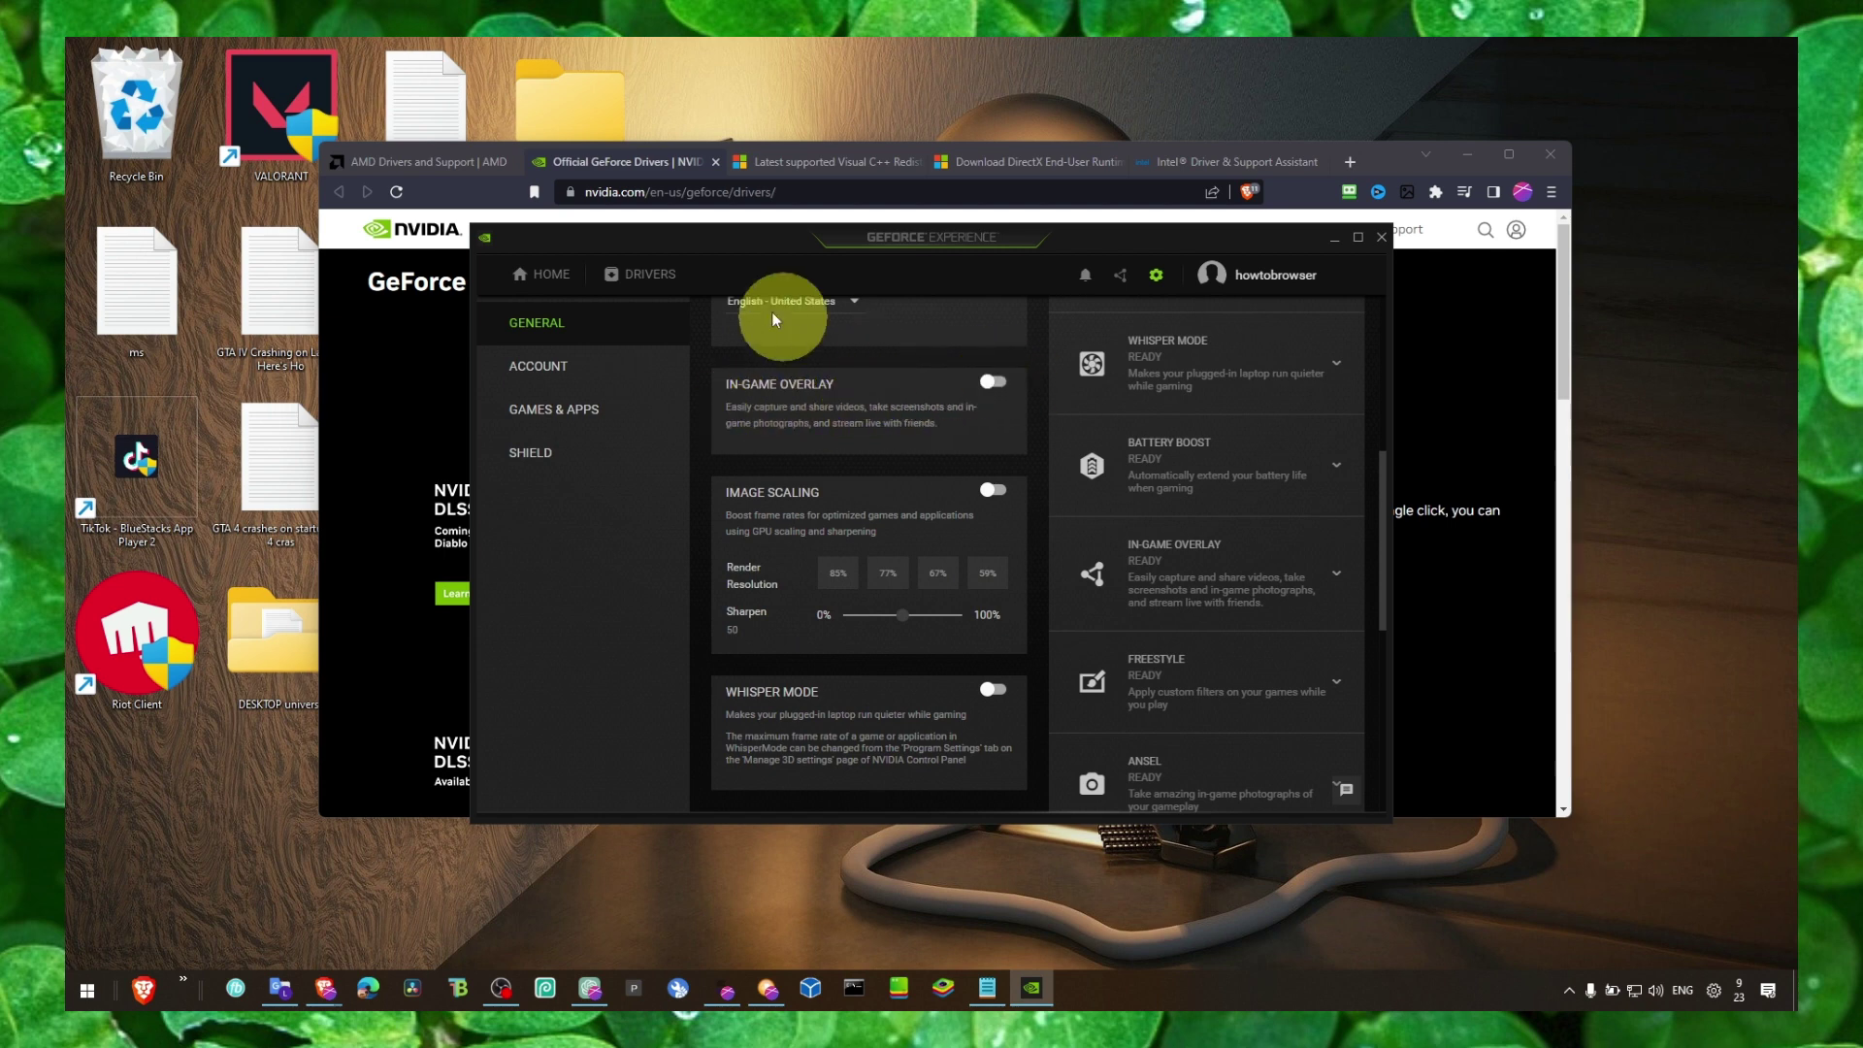
# Check for driver updates, confirming Game Ready Driver 531.41 is the latest installed
pyautogui.click(614, 277)
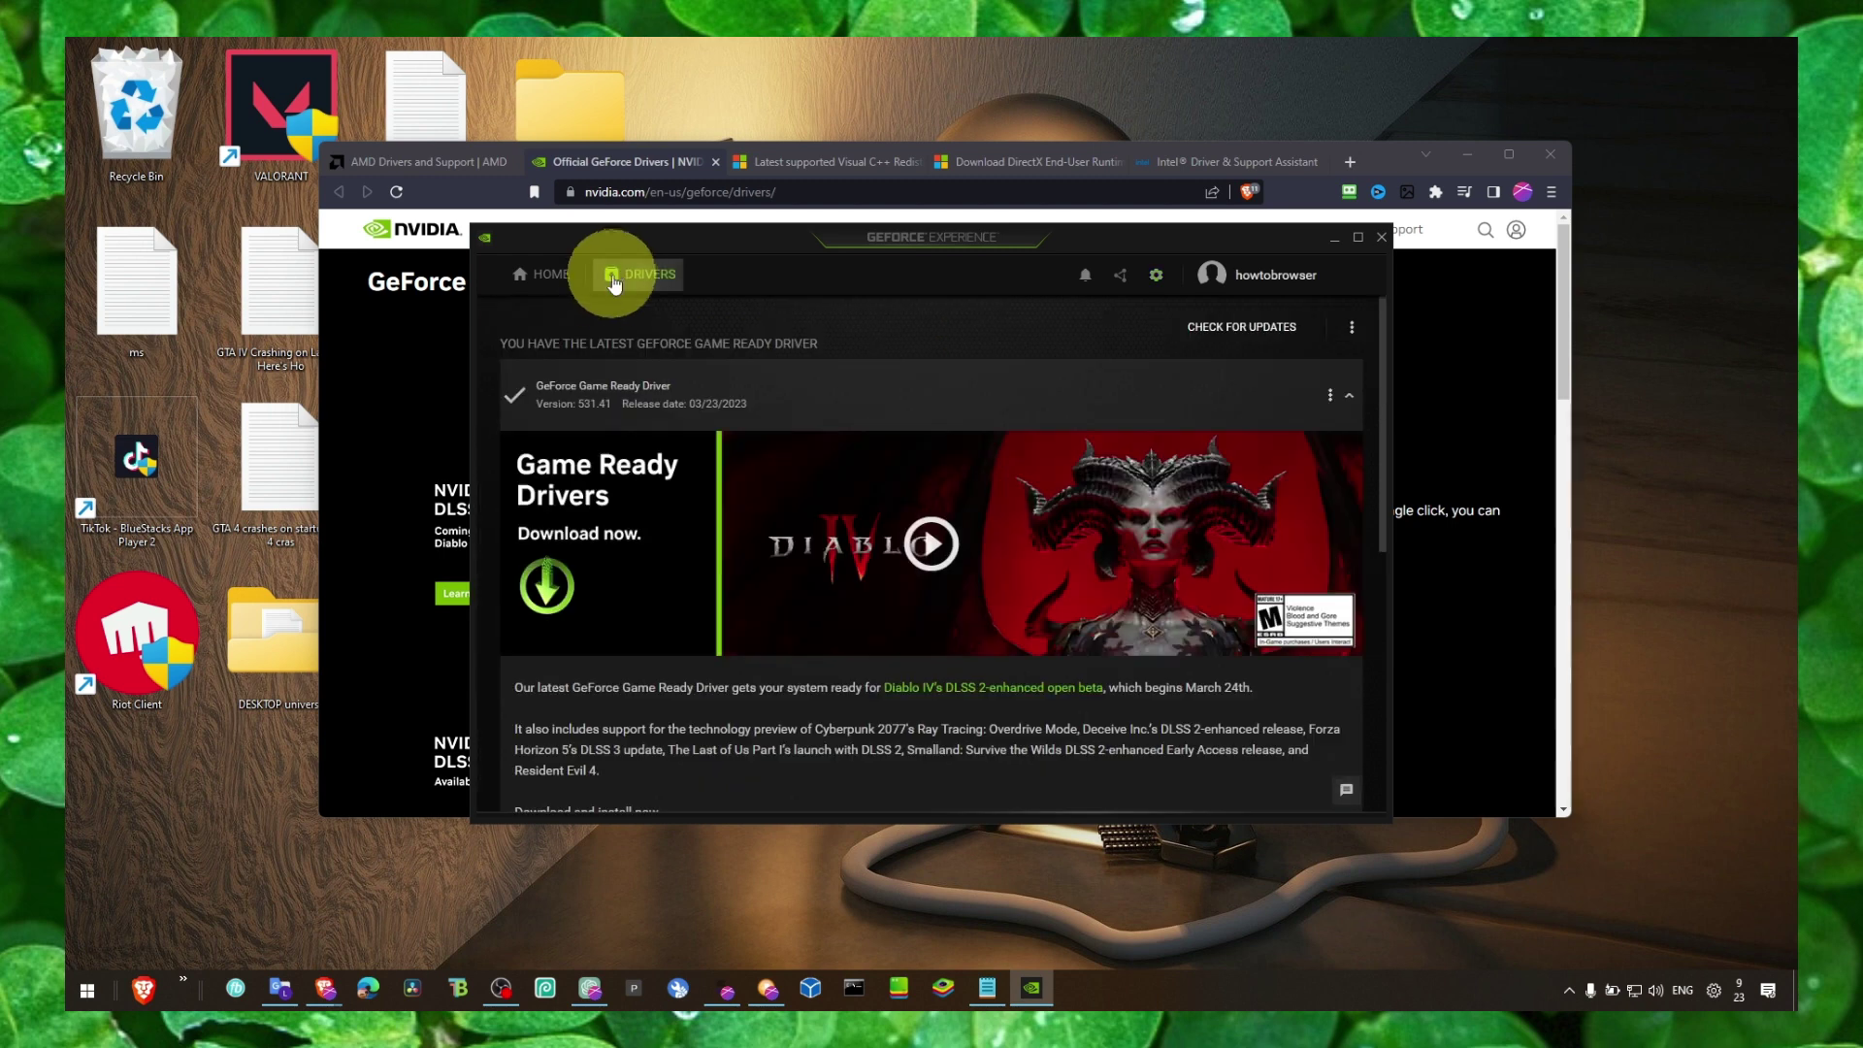
pyautogui.click(1238, 329)
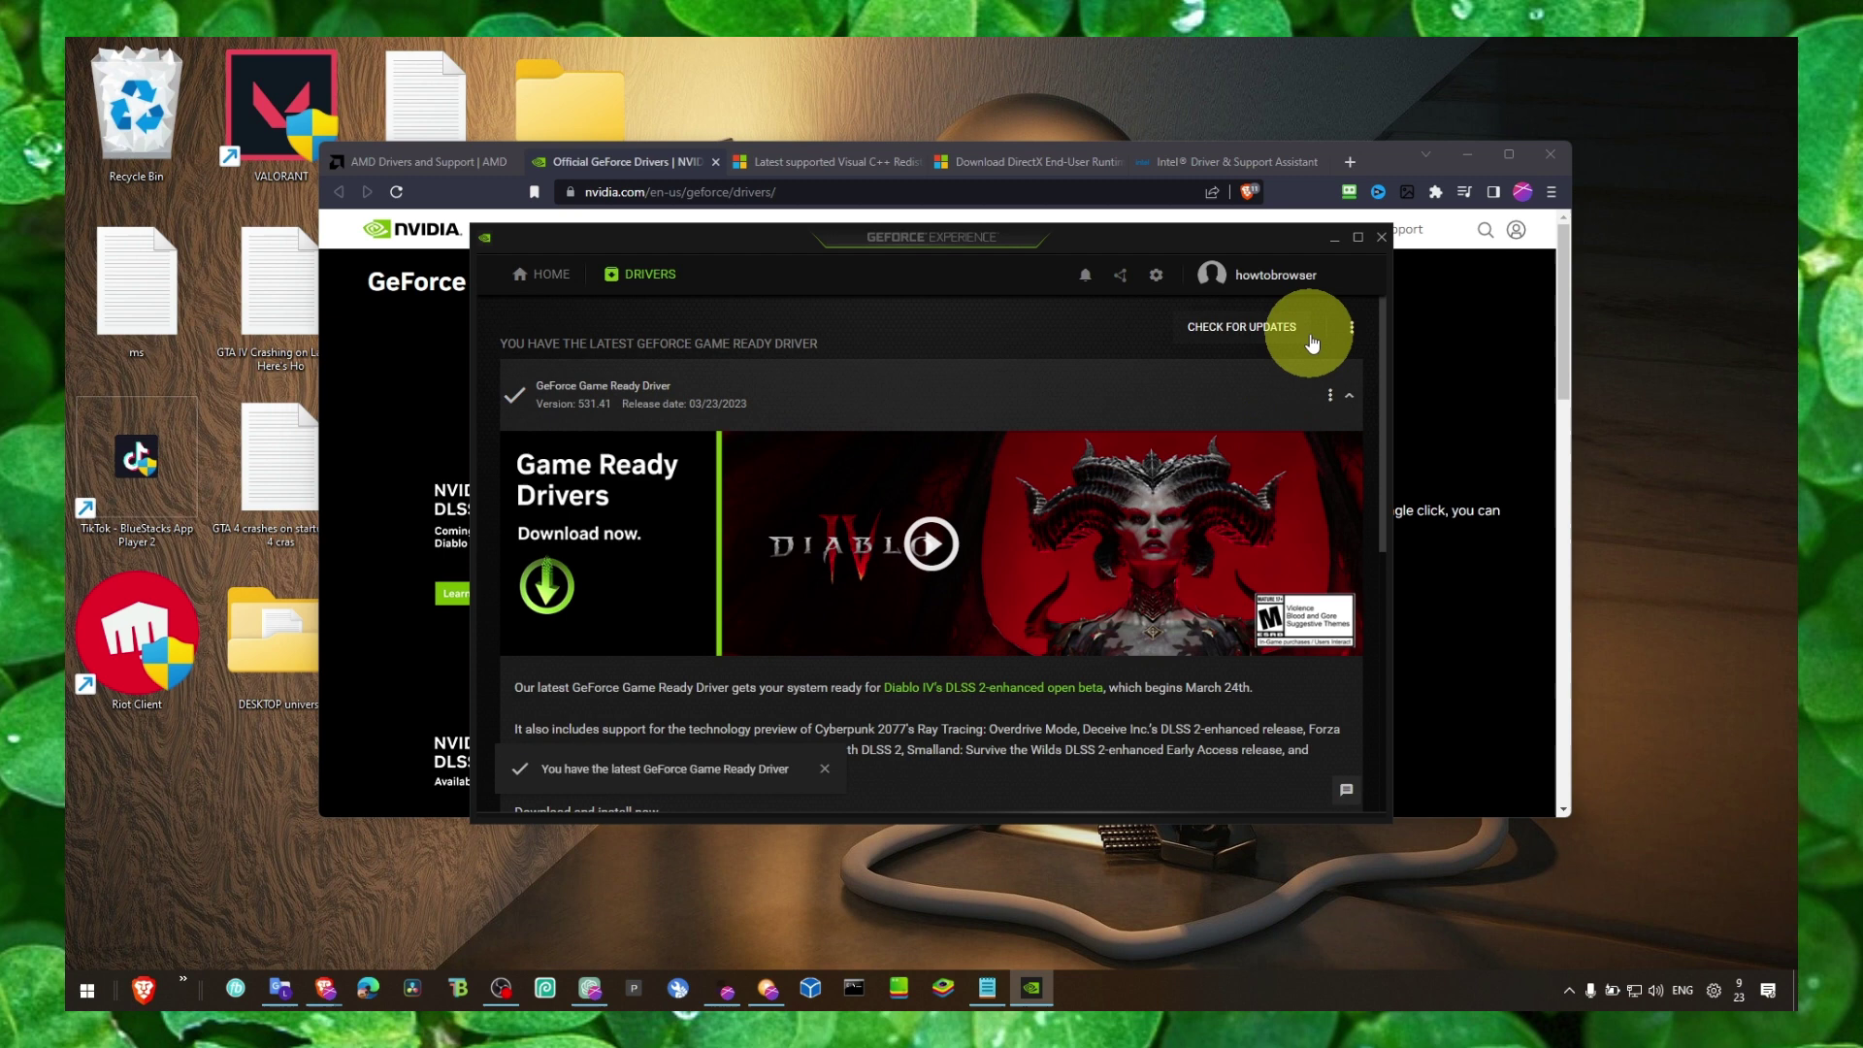
pyautogui.doubleClick(1300, 243)
# View the AMD Drivers and Support and Intel Driver & Support Assistant pages in Brave
pyautogui.click(1281, 251)
pyautogui.click(419, 177)
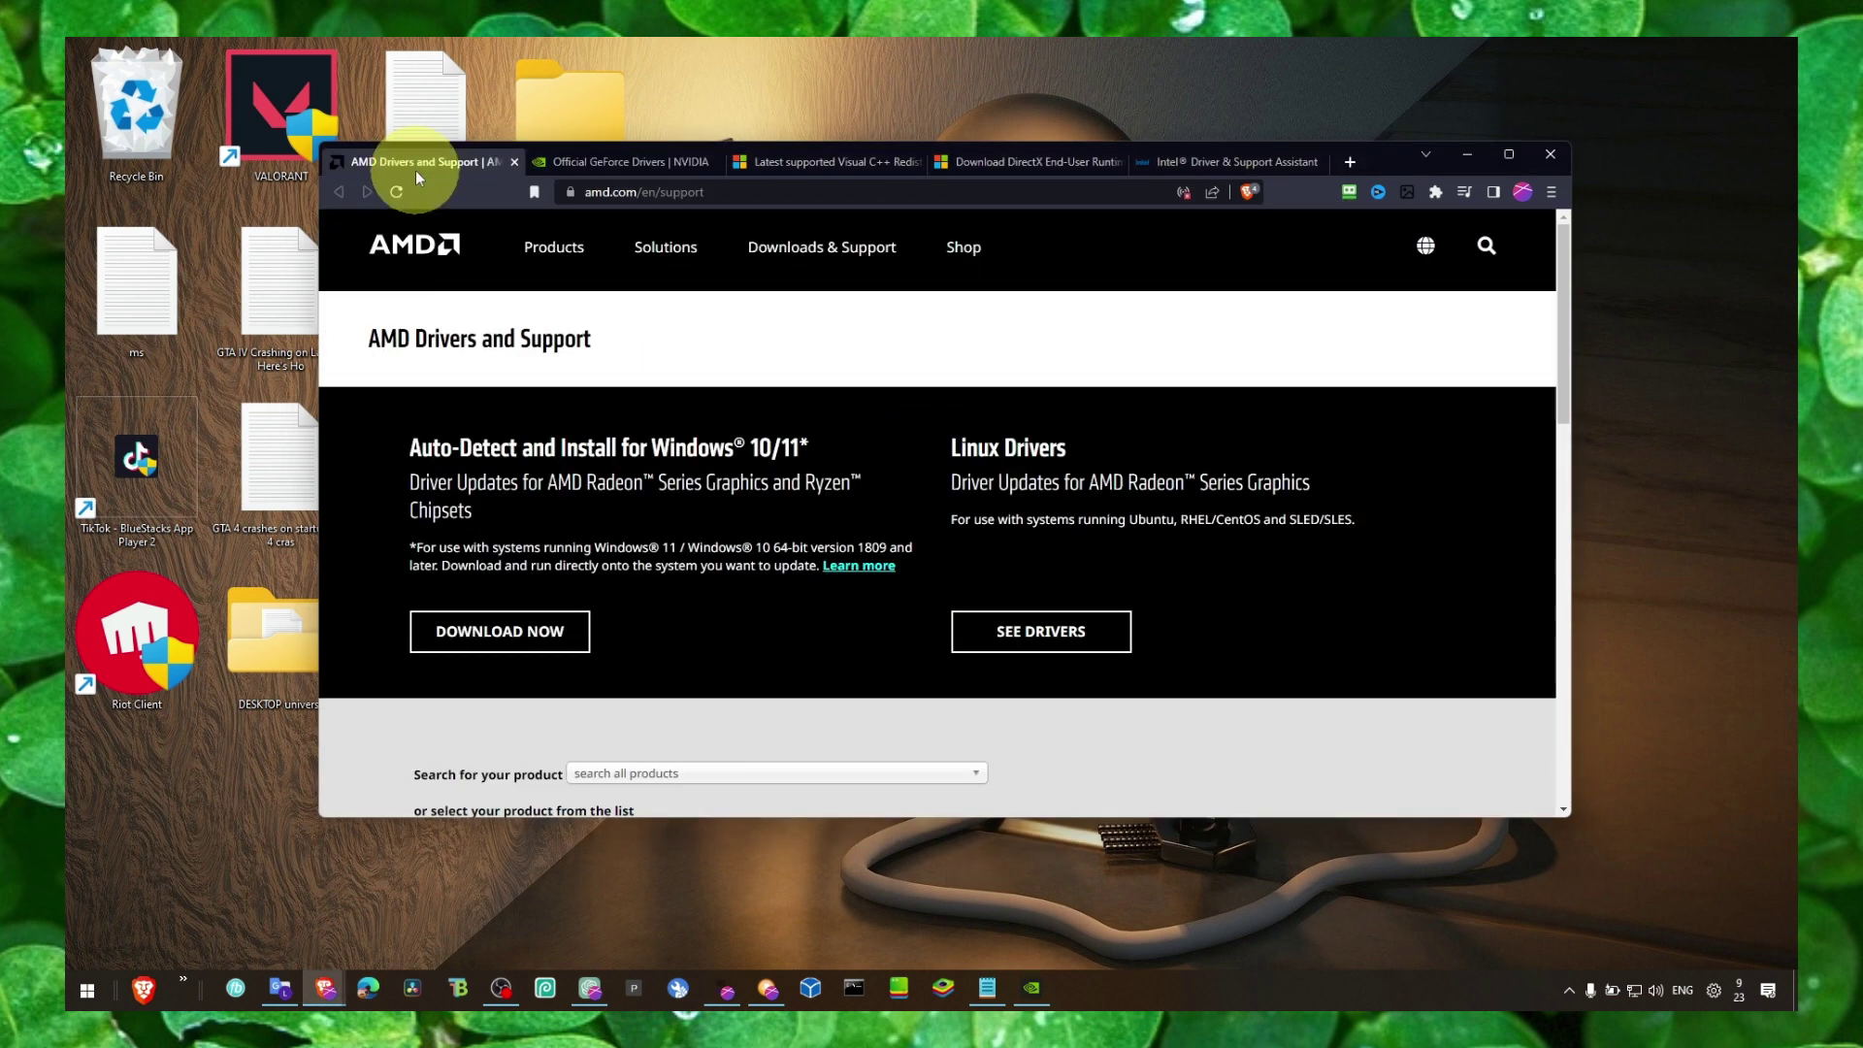
pyautogui.click(1178, 162)
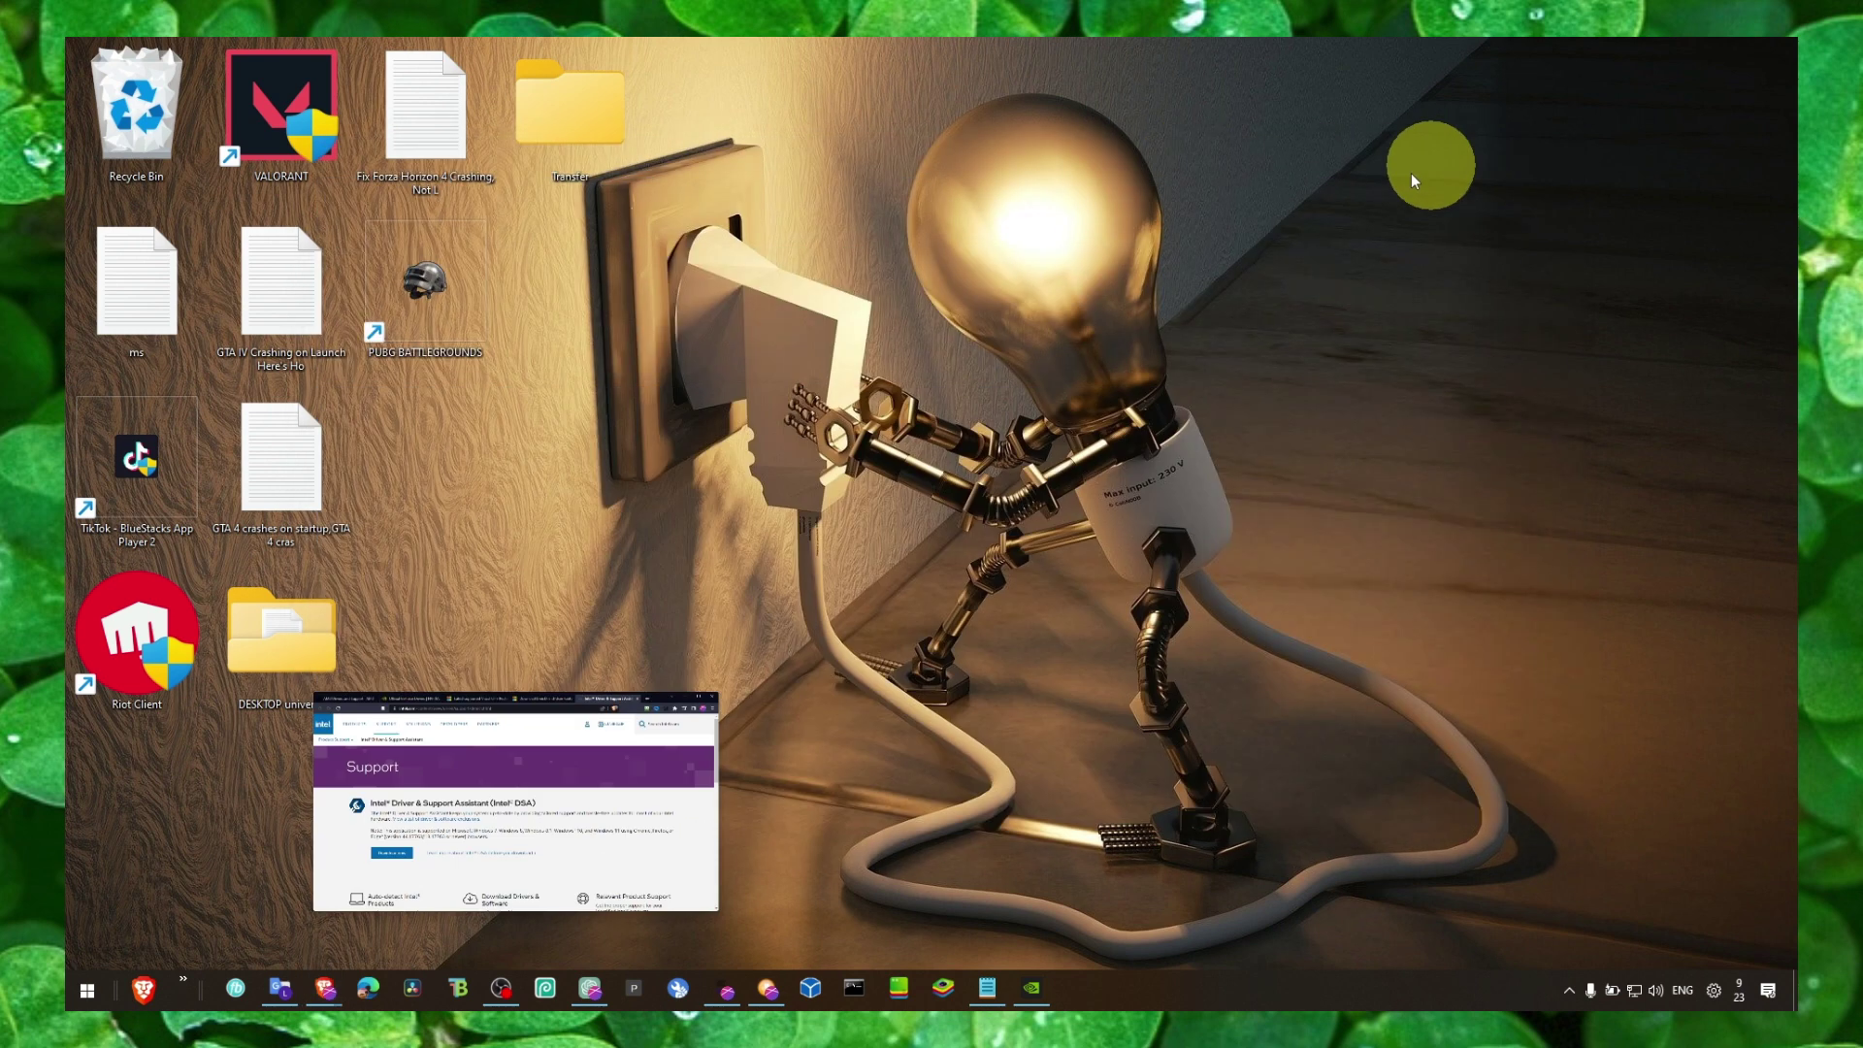
# Search 'windows' and open Windows Update settings, showing the KB5023778 preview available
pyautogui.press('super+s')
pyautogui.write('wi')
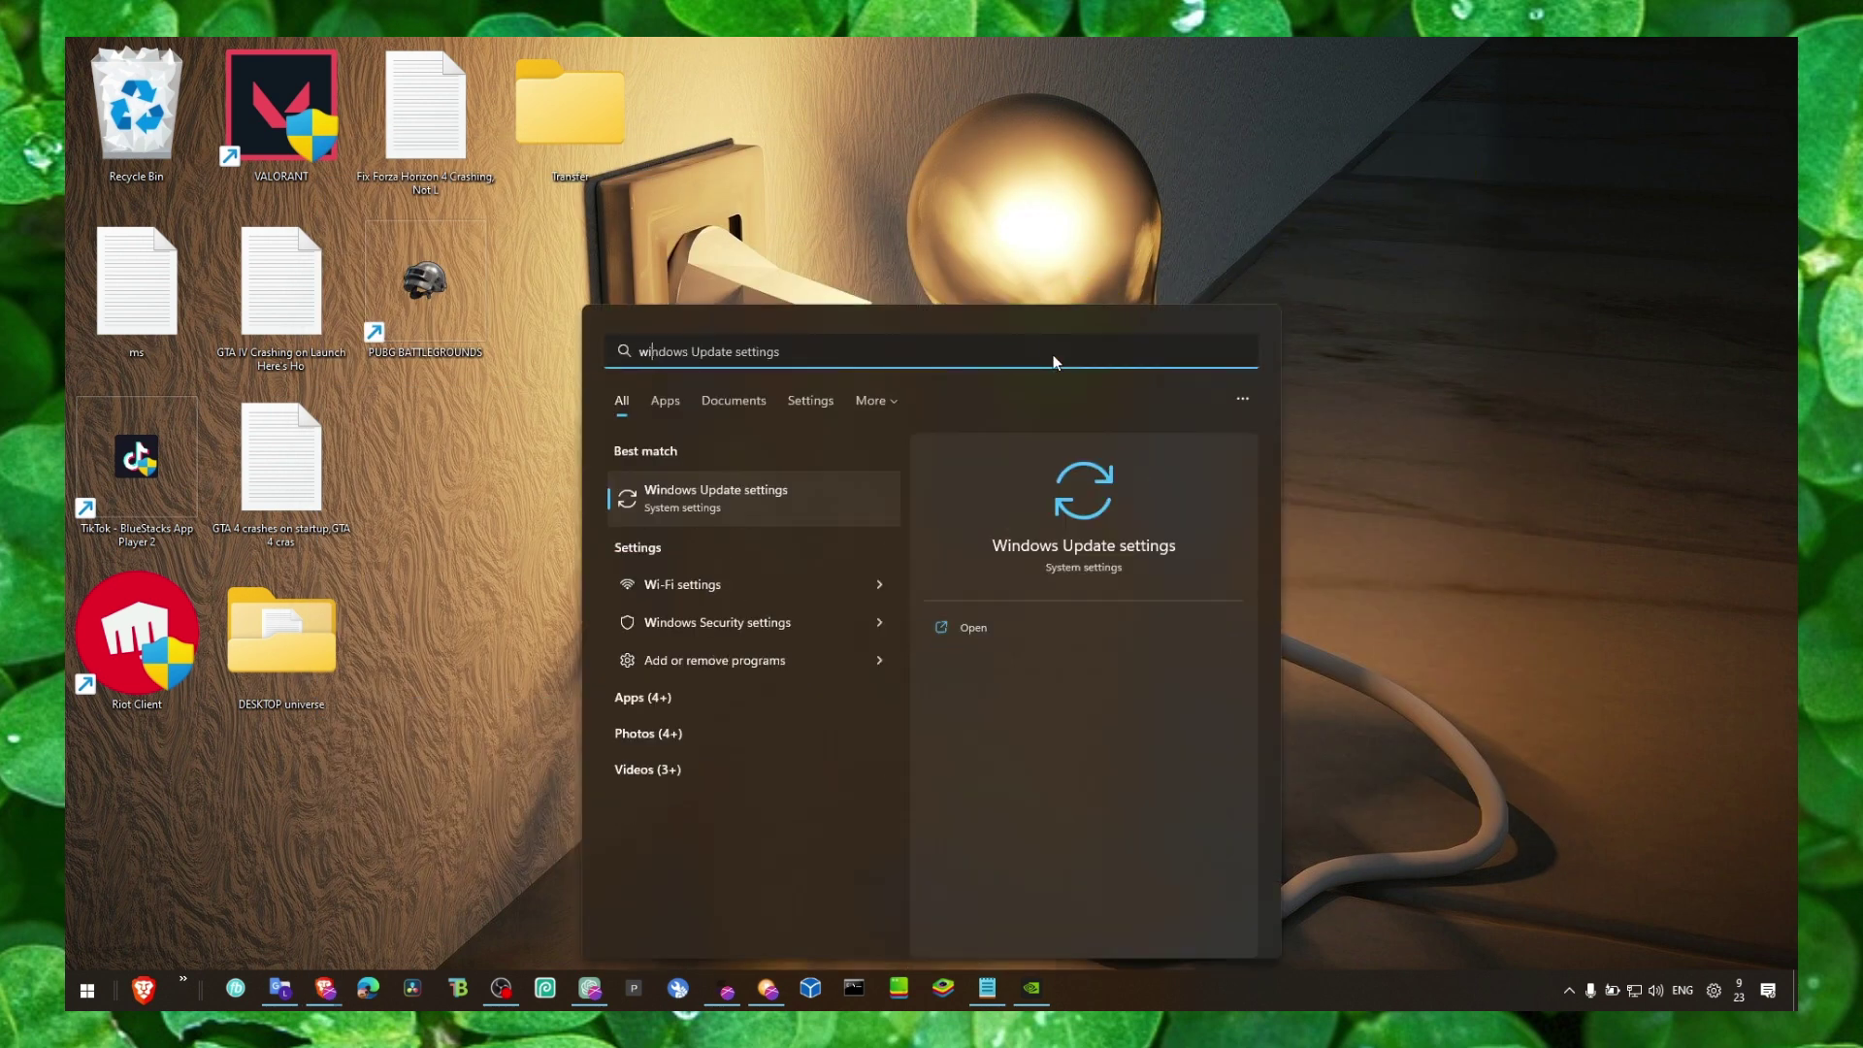
pyautogui.write('ndows')
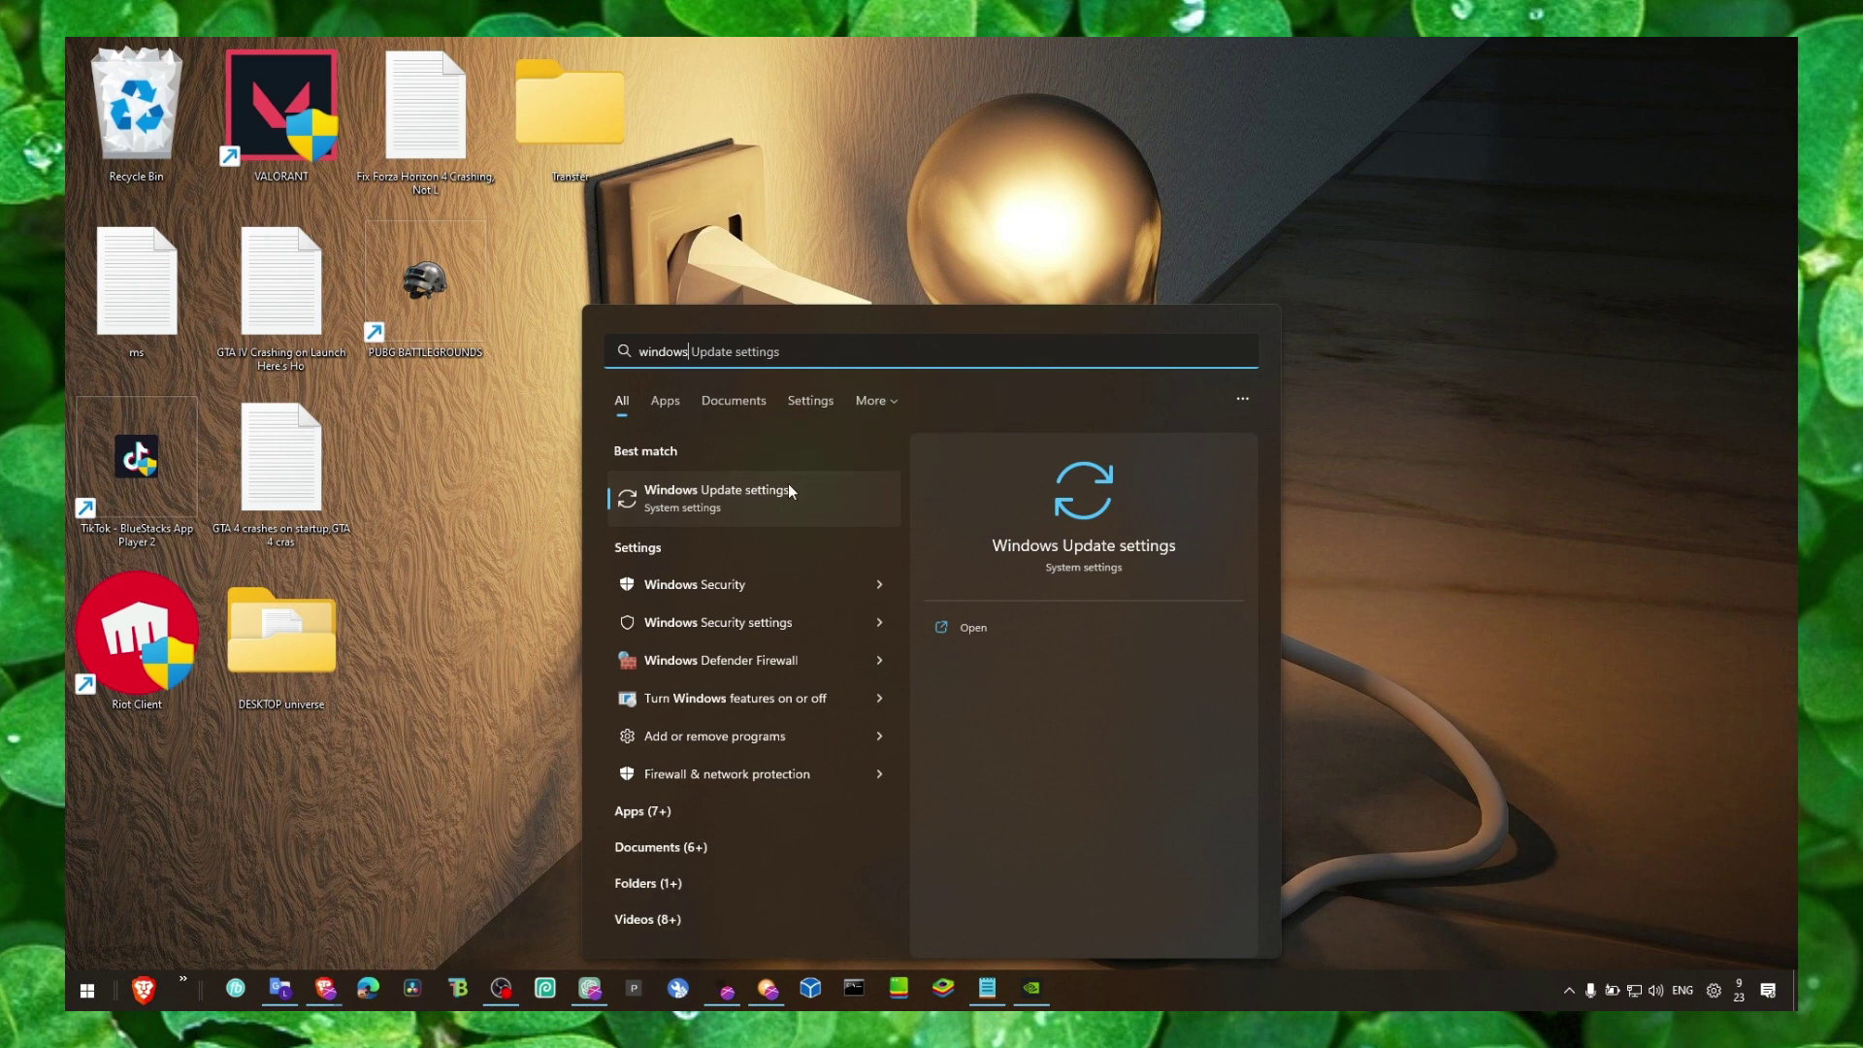
pyautogui.click(789, 490)
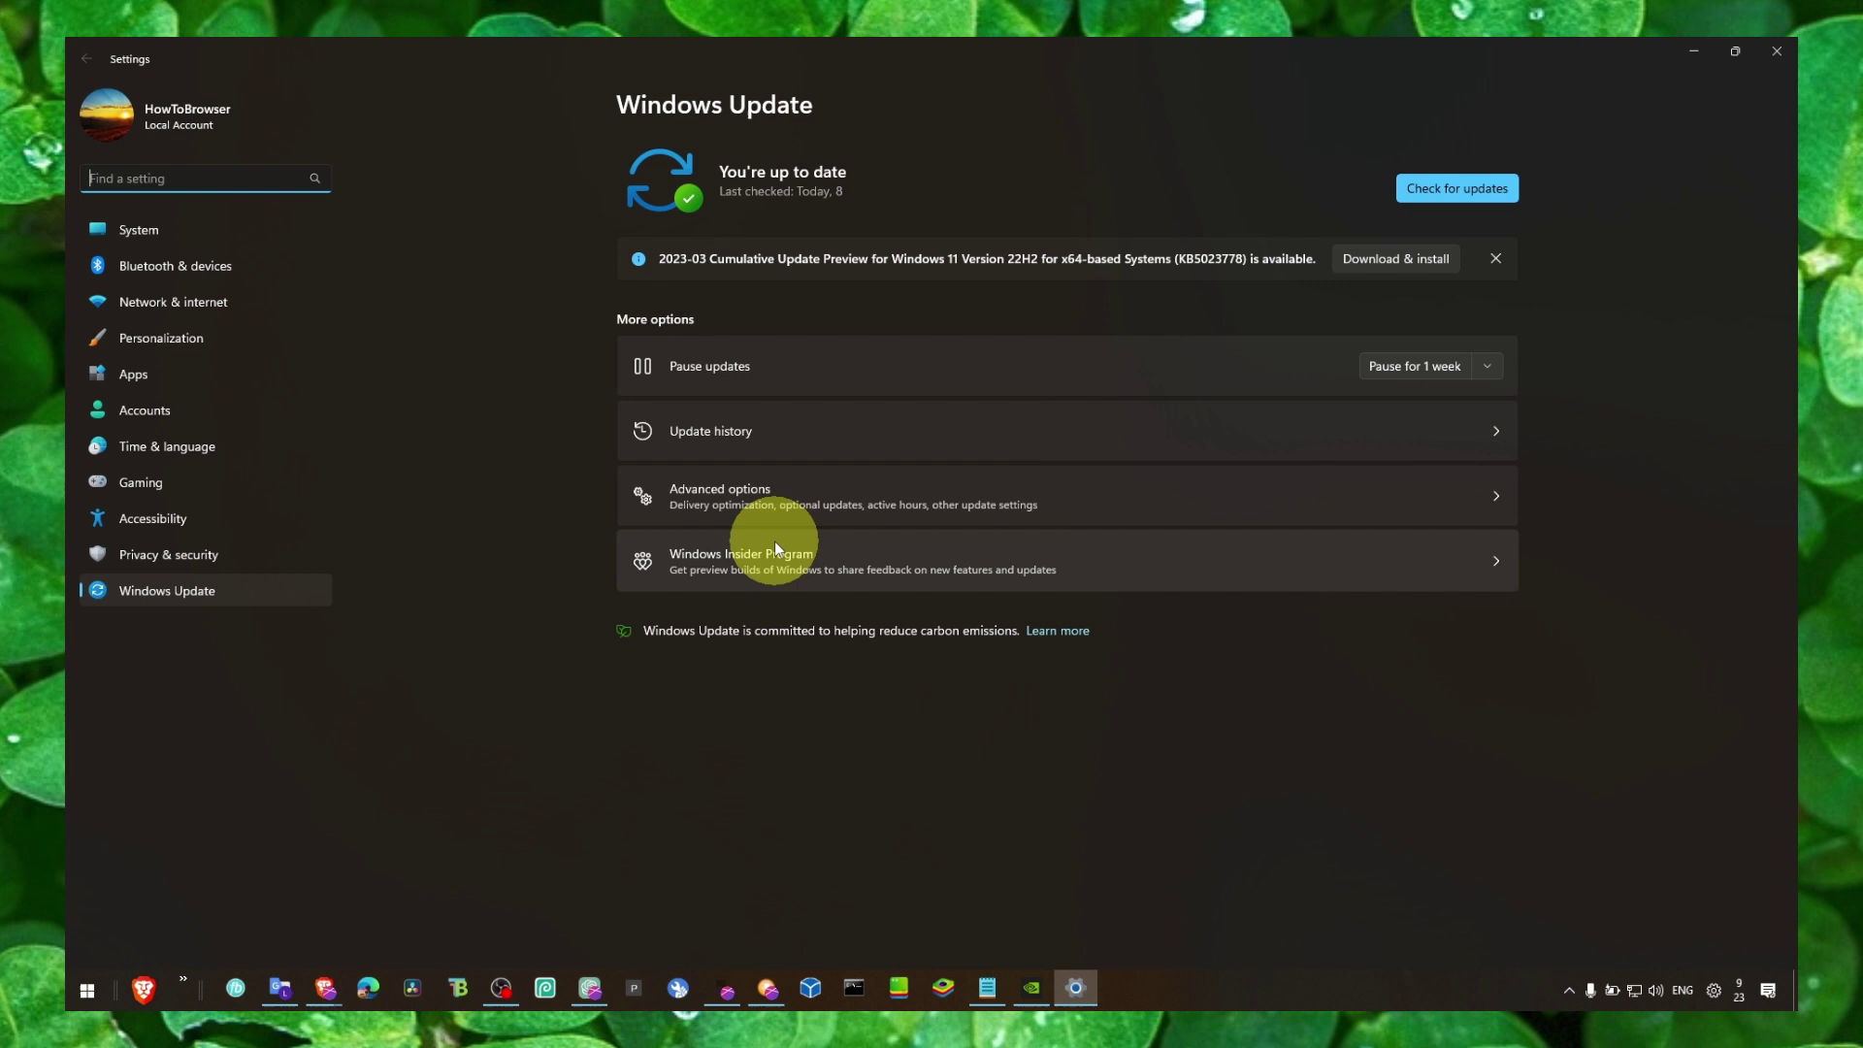
# Launch Device Manager from search and move its window toward the centre
pyautogui.press('super+s')
pyautogui.write('device Manager')
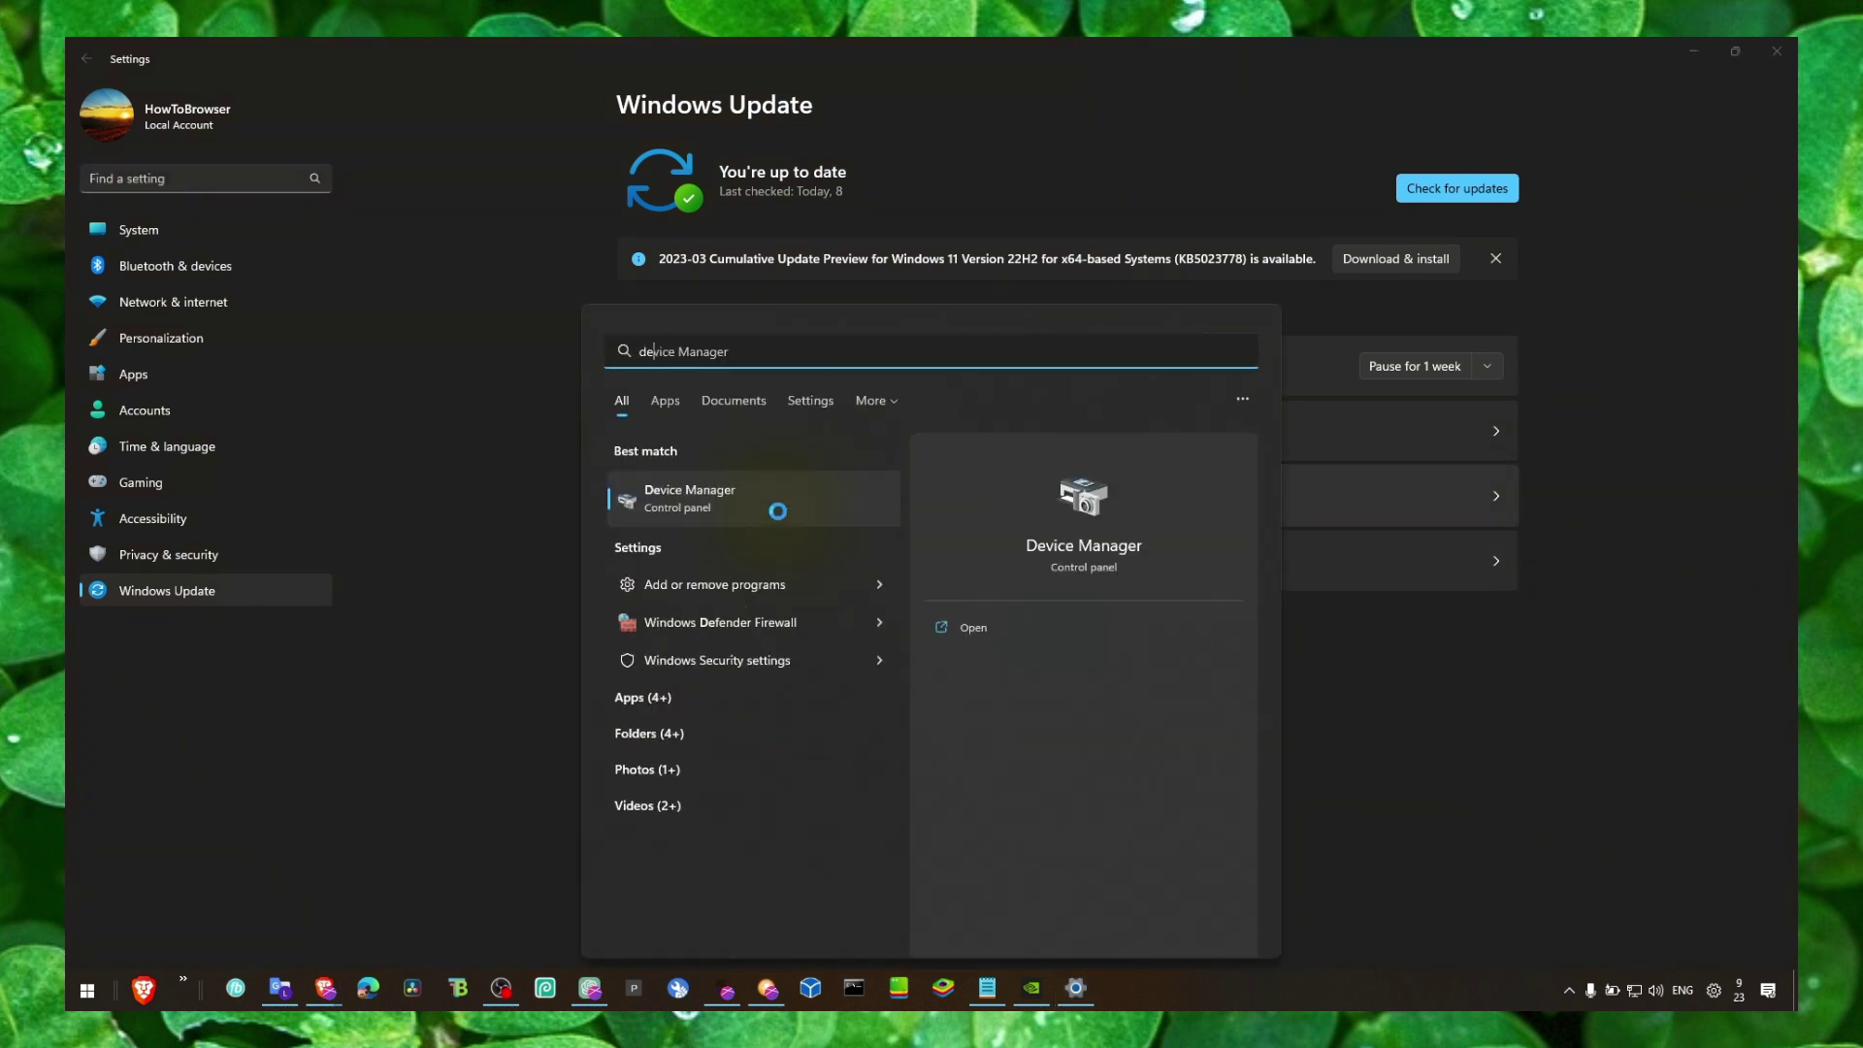
pyautogui.click(771, 504)
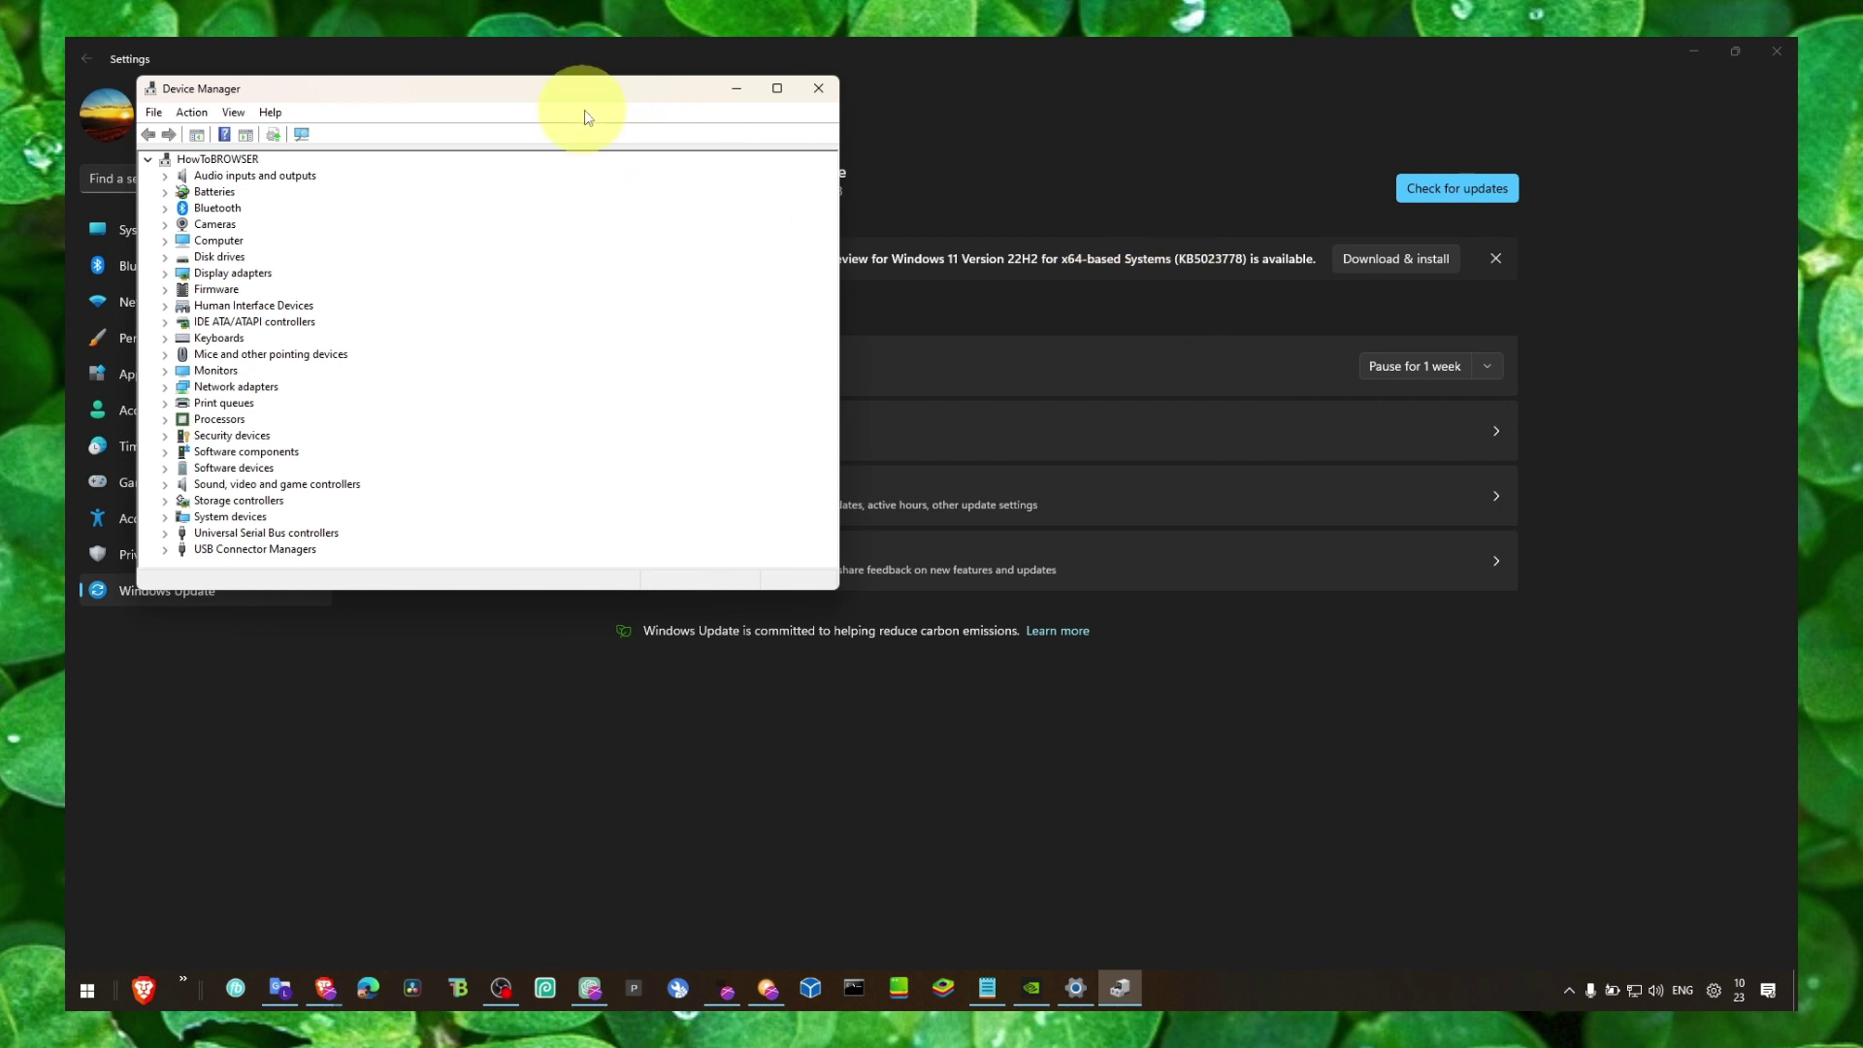
pyautogui.moveTo(584, 114); pyautogui.dragTo(1115, 310)
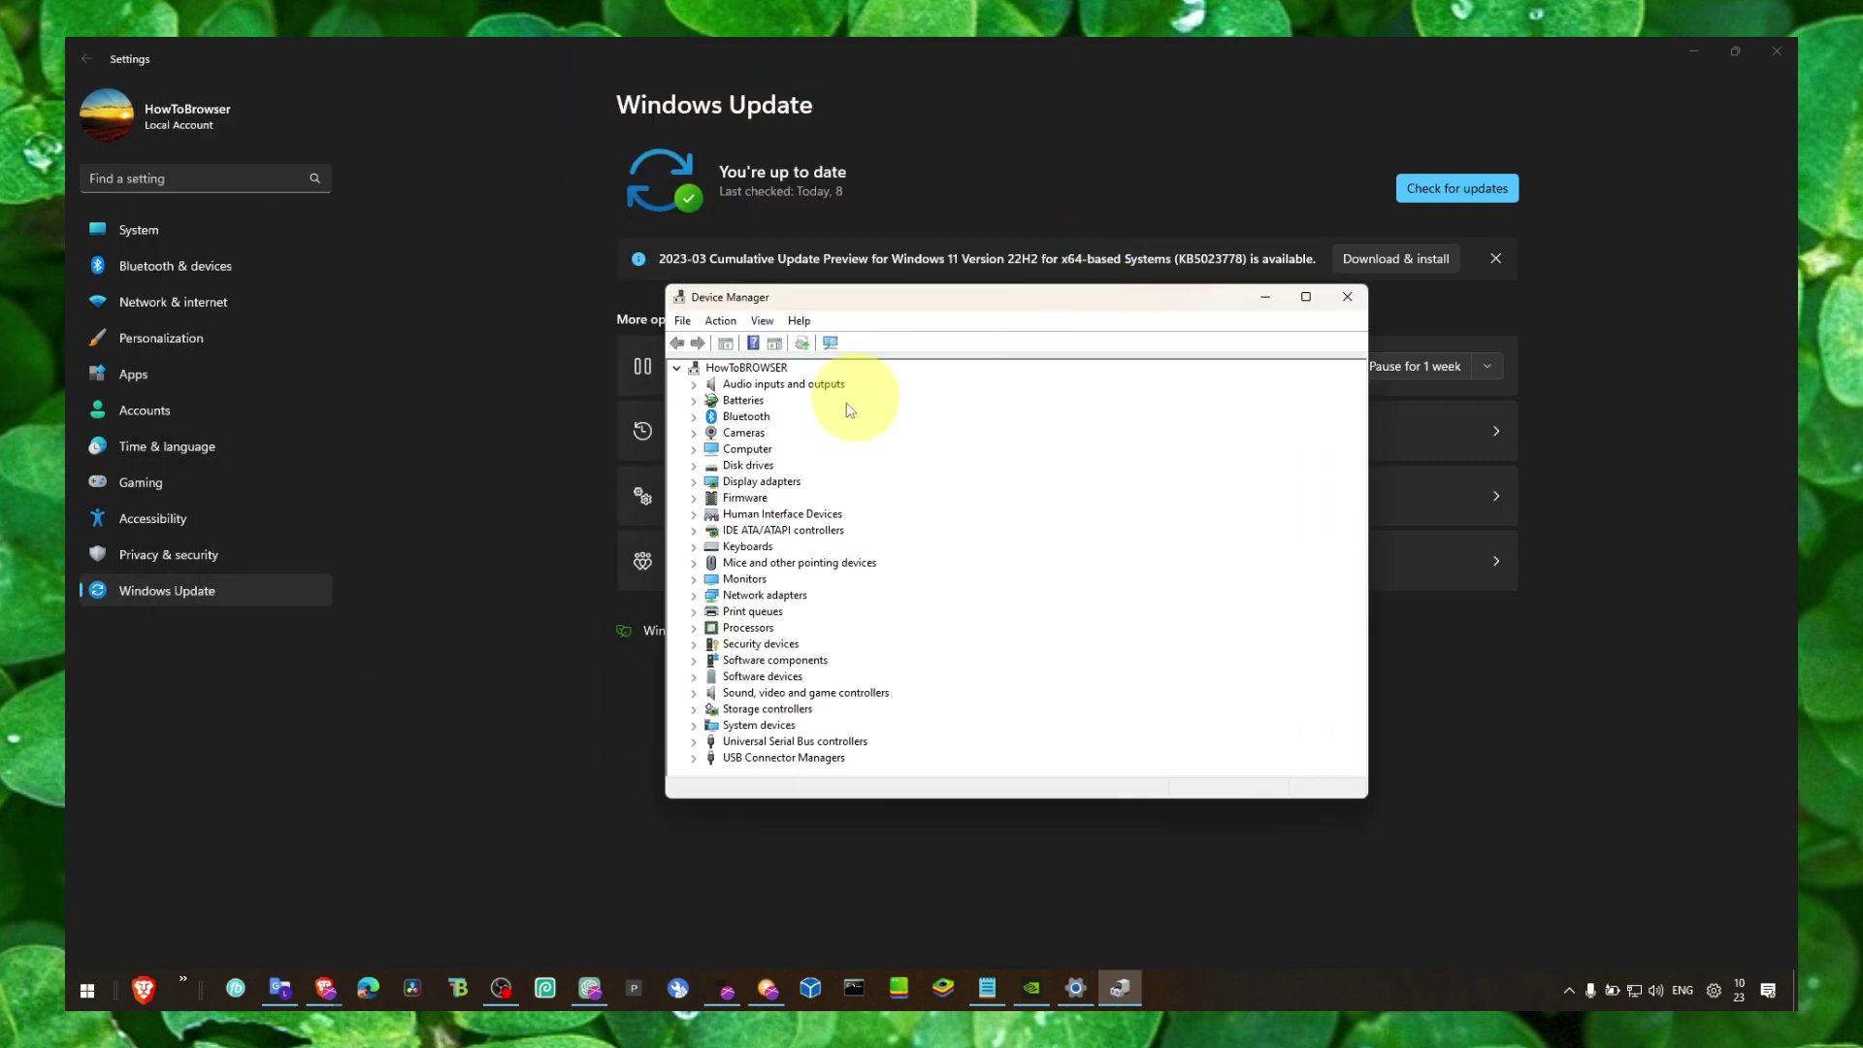
# Auto-search drivers for the NVIDIA GeForce RTX 3050 Laptop GPU, confirming the best is installed
pyautogui.click(693, 482)
pyautogui.rightClick(786, 497)
pyautogui.click(799, 512)
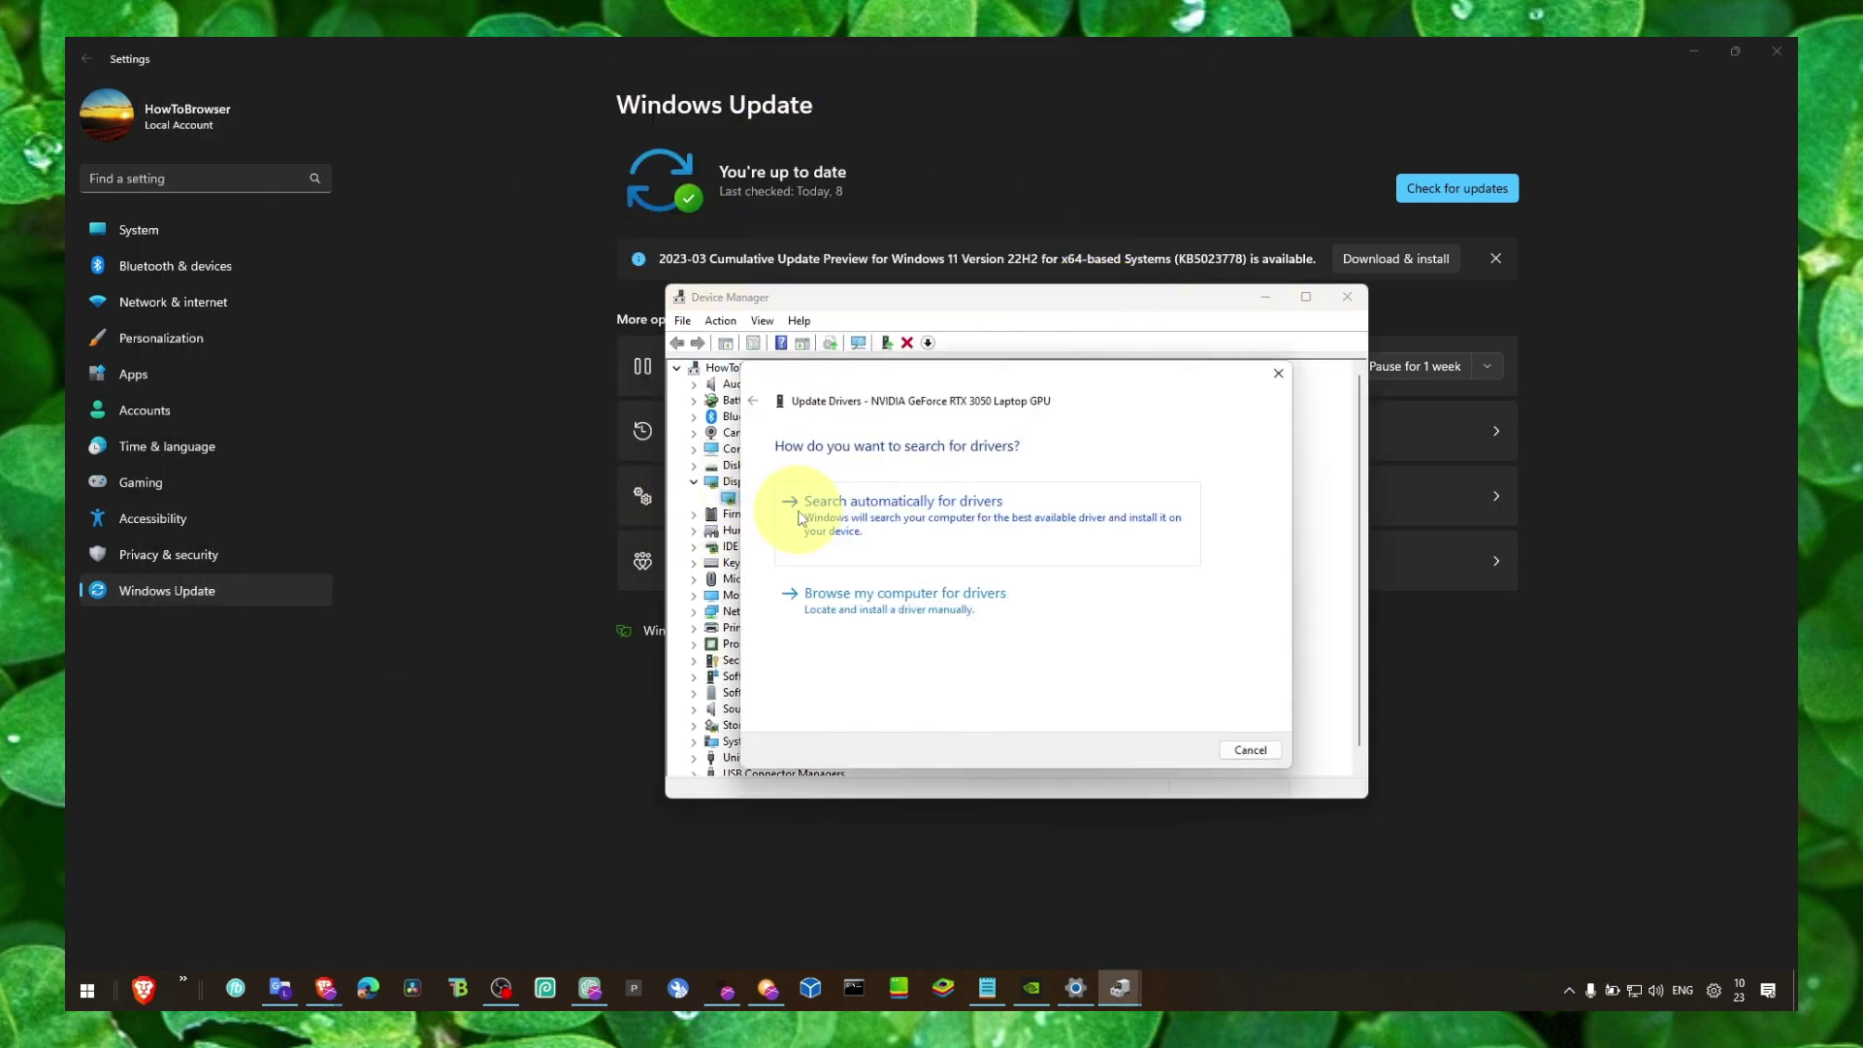
pyautogui.click(820, 502)
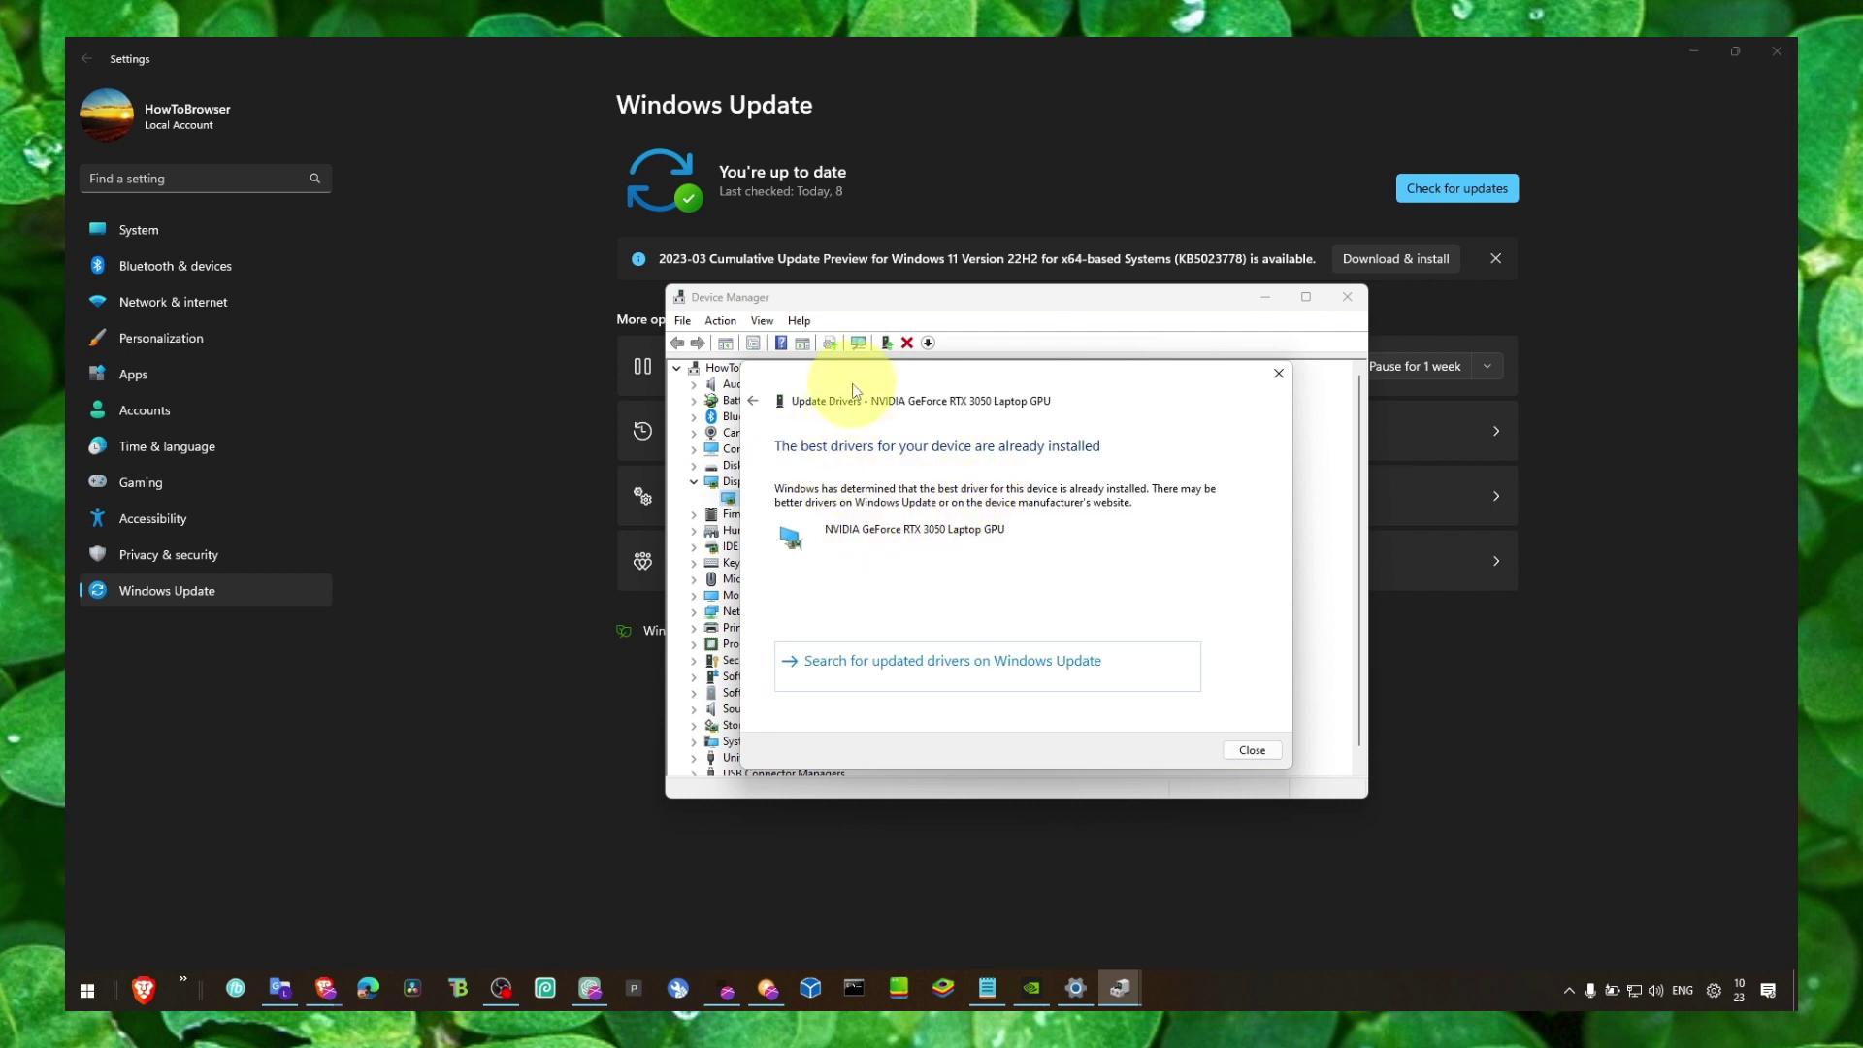
pyautogui.moveTo(851, 382); pyautogui.dragTo(831, 398)
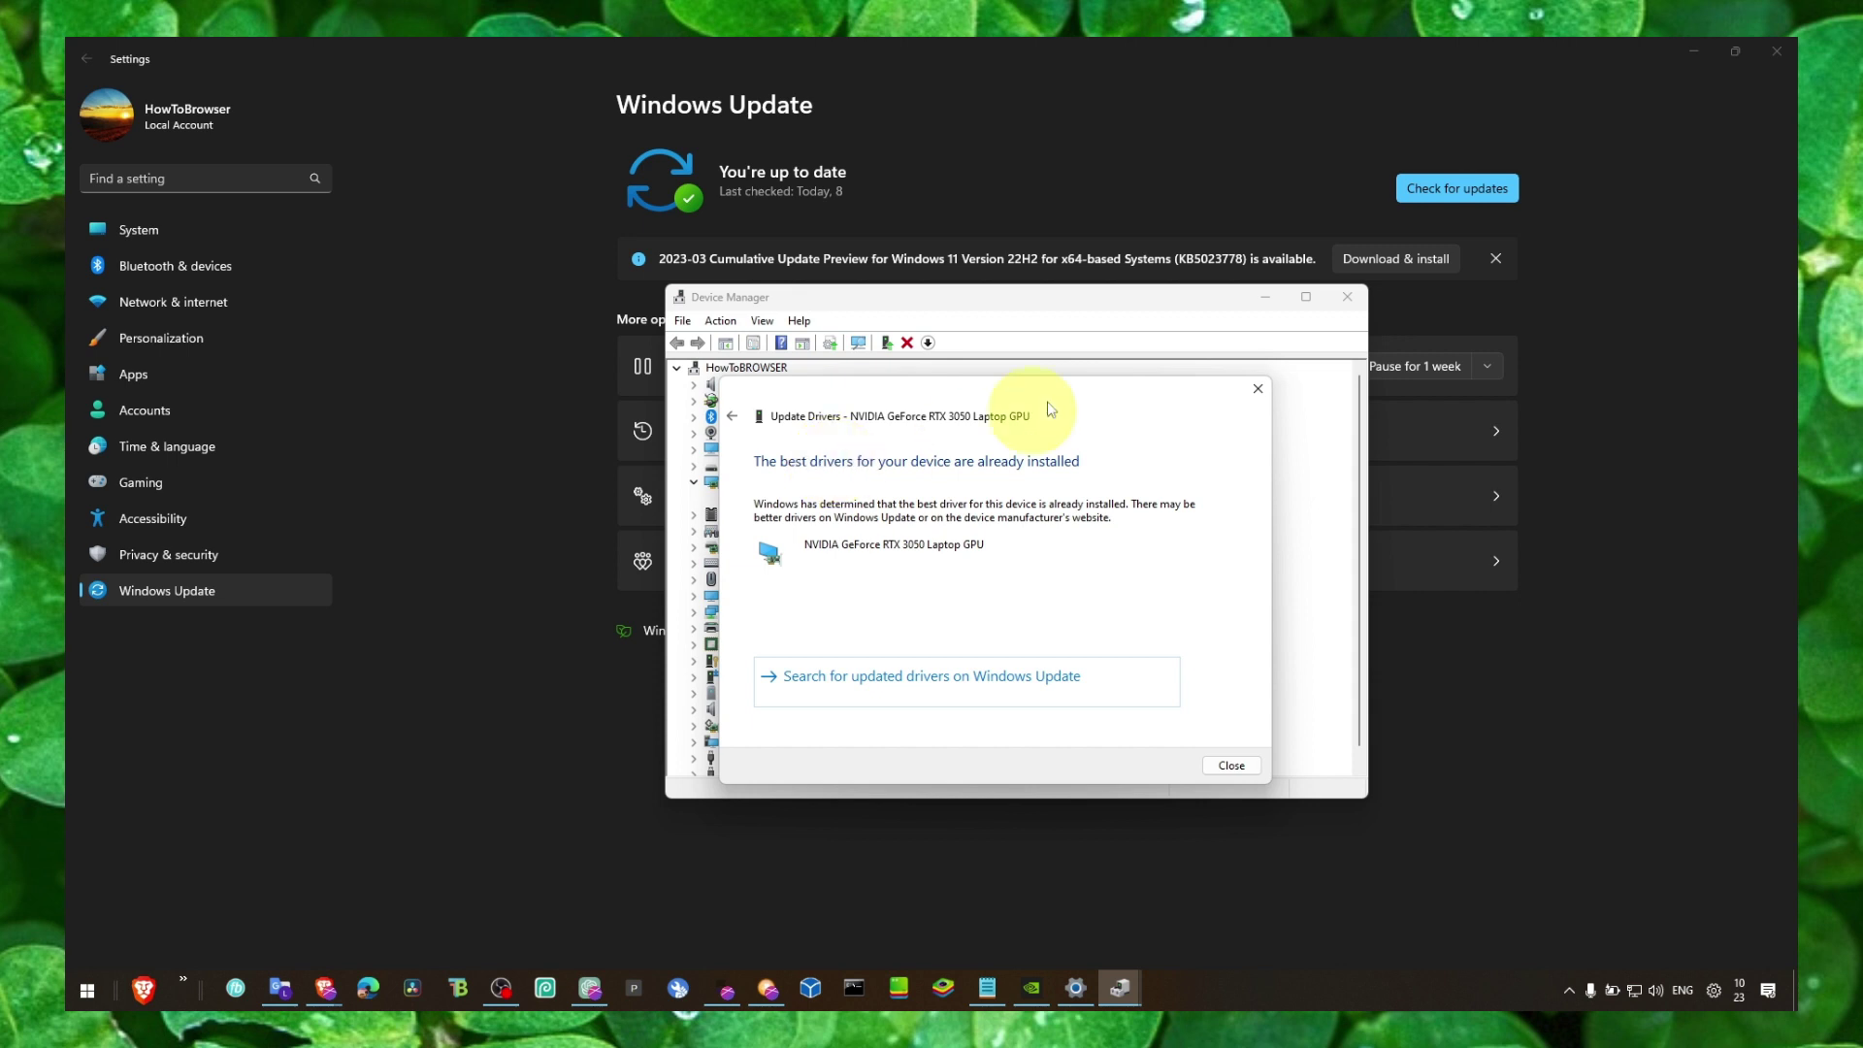
pyautogui.click(1257, 388)
# Close Device Manager and tick Lenovo - System - 2.0.5.13 under Advanced options > Optional updates
pyautogui.click(1347, 297)
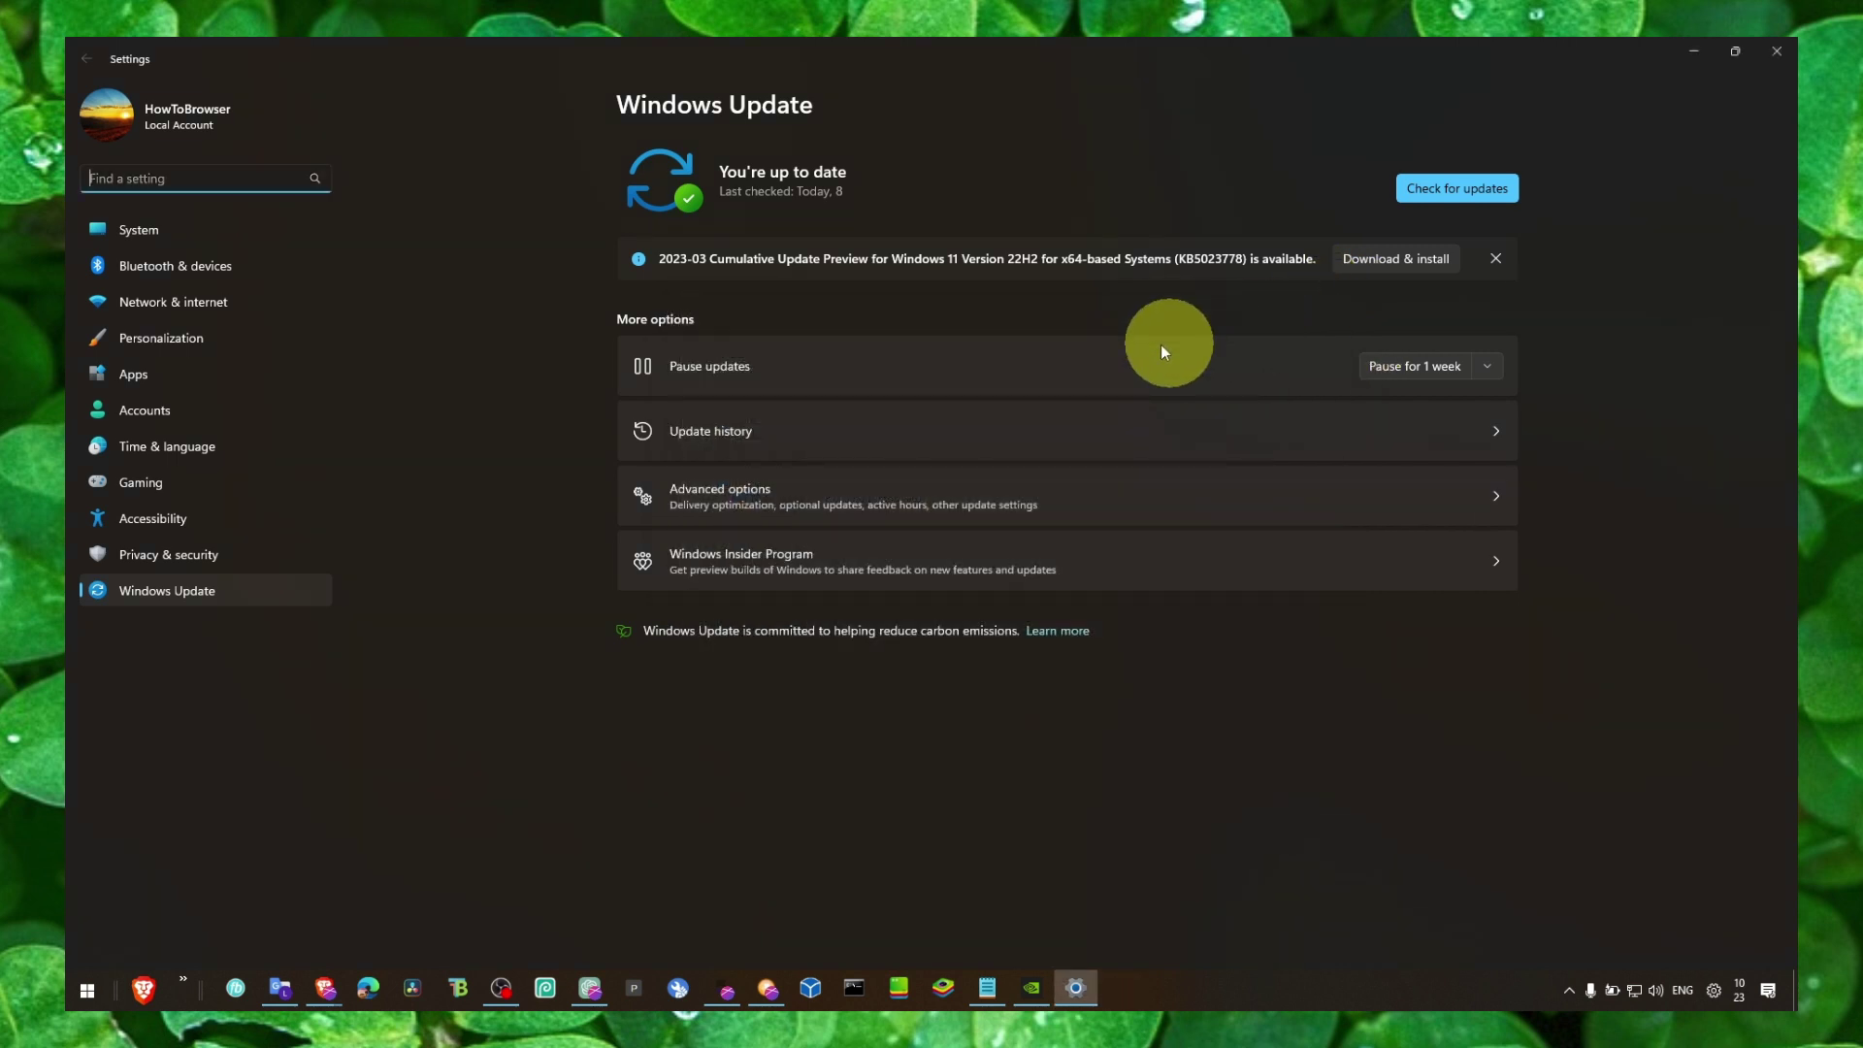
pyautogui.click(729, 495)
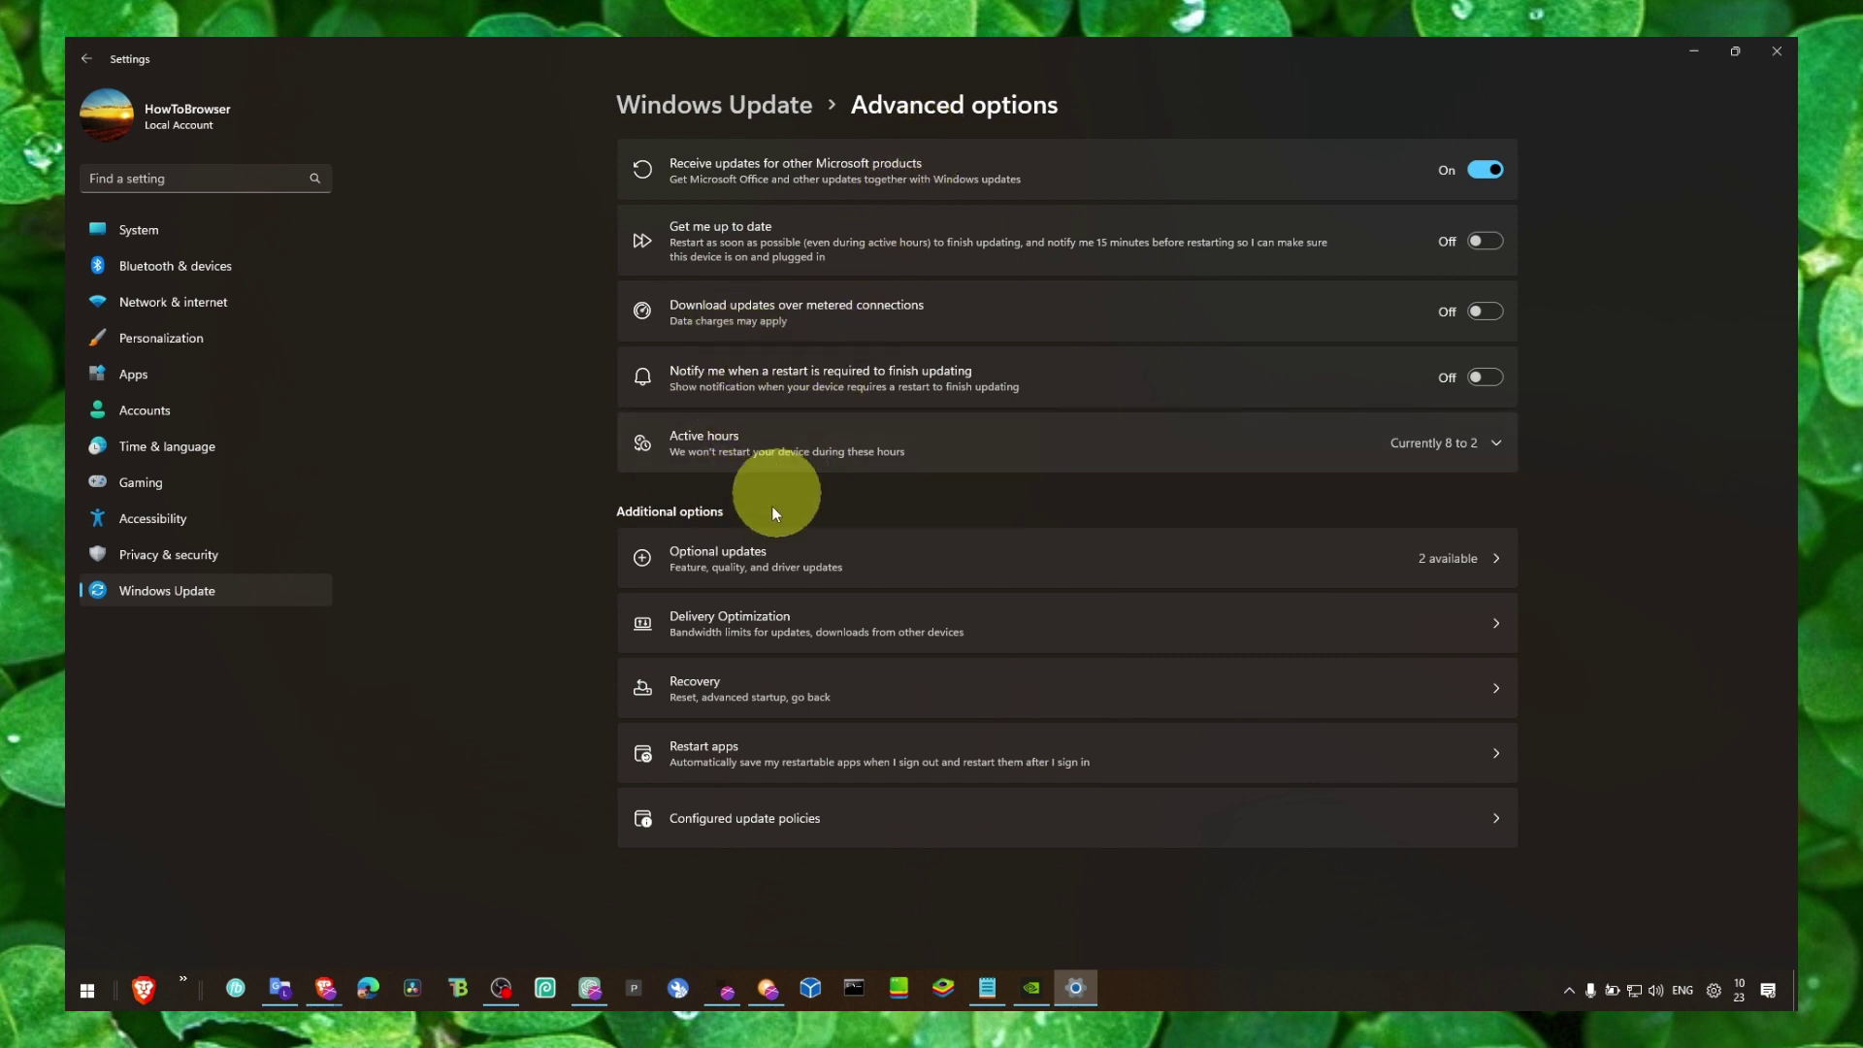
pyautogui.click(741, 561)
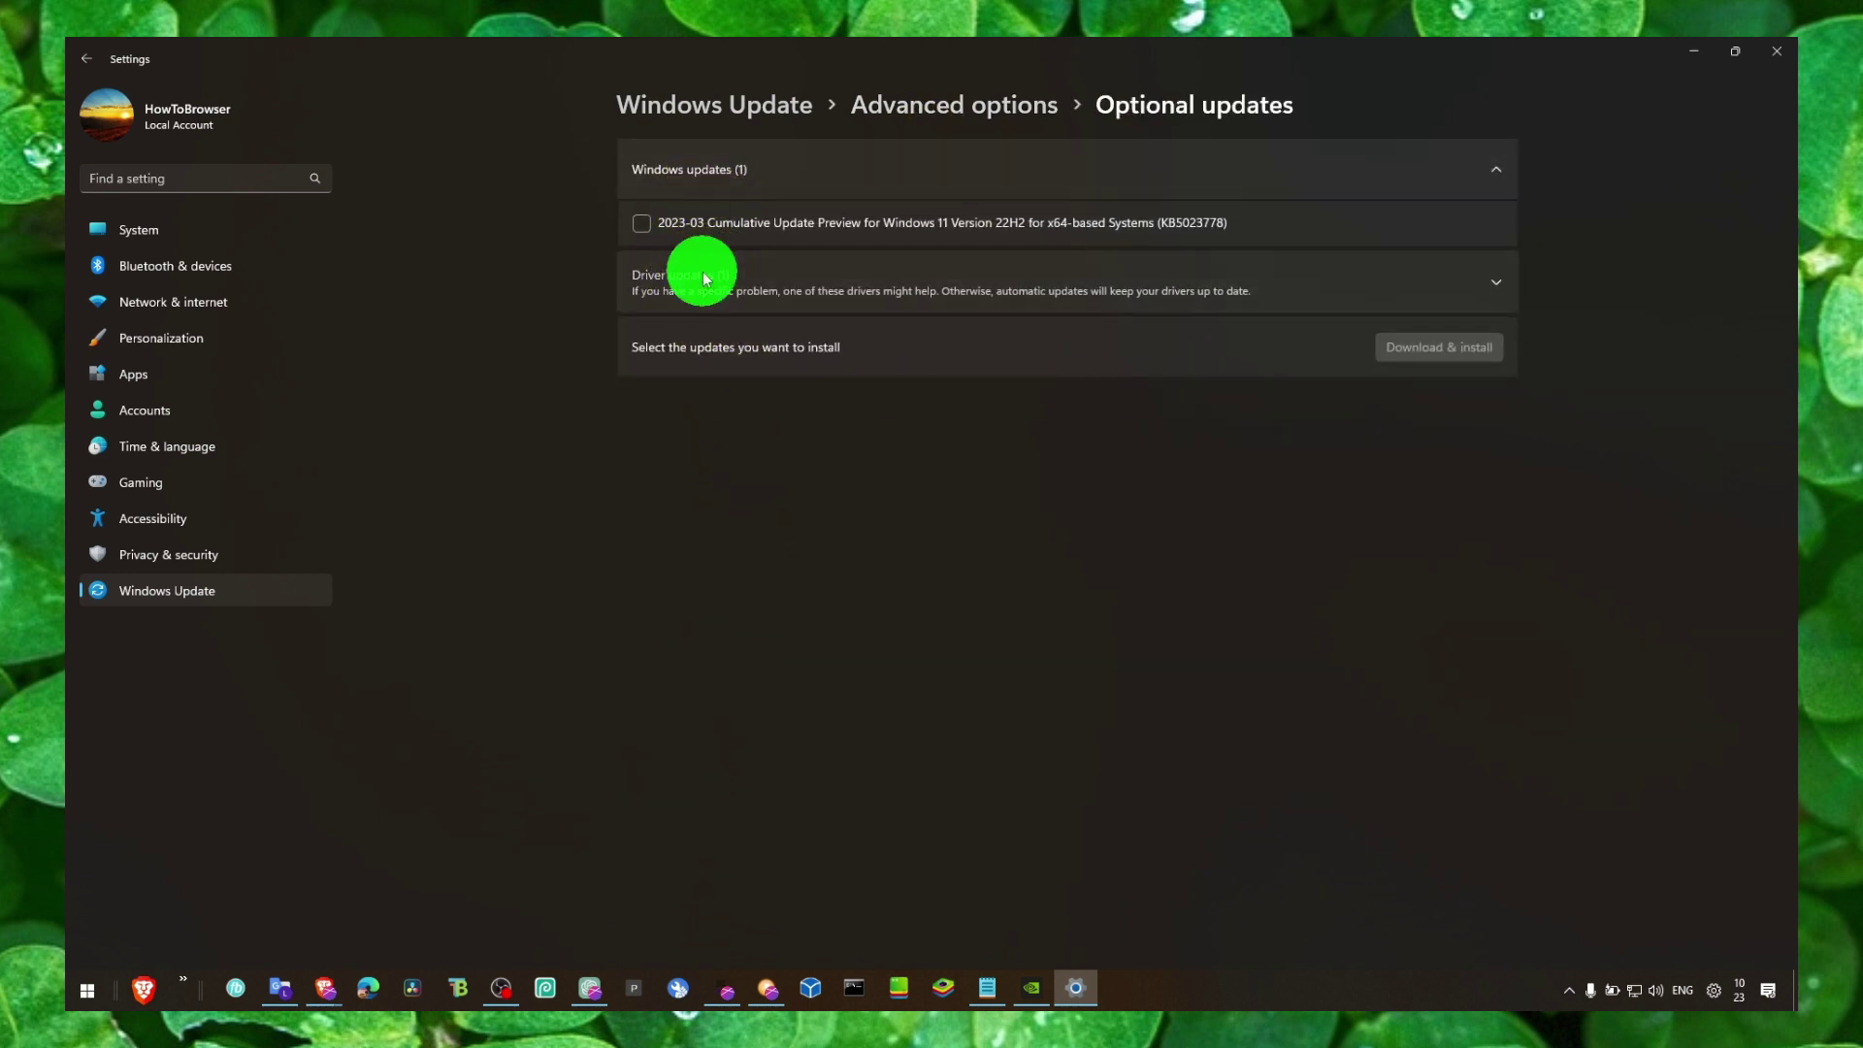
pyautogui.click(704, 277)
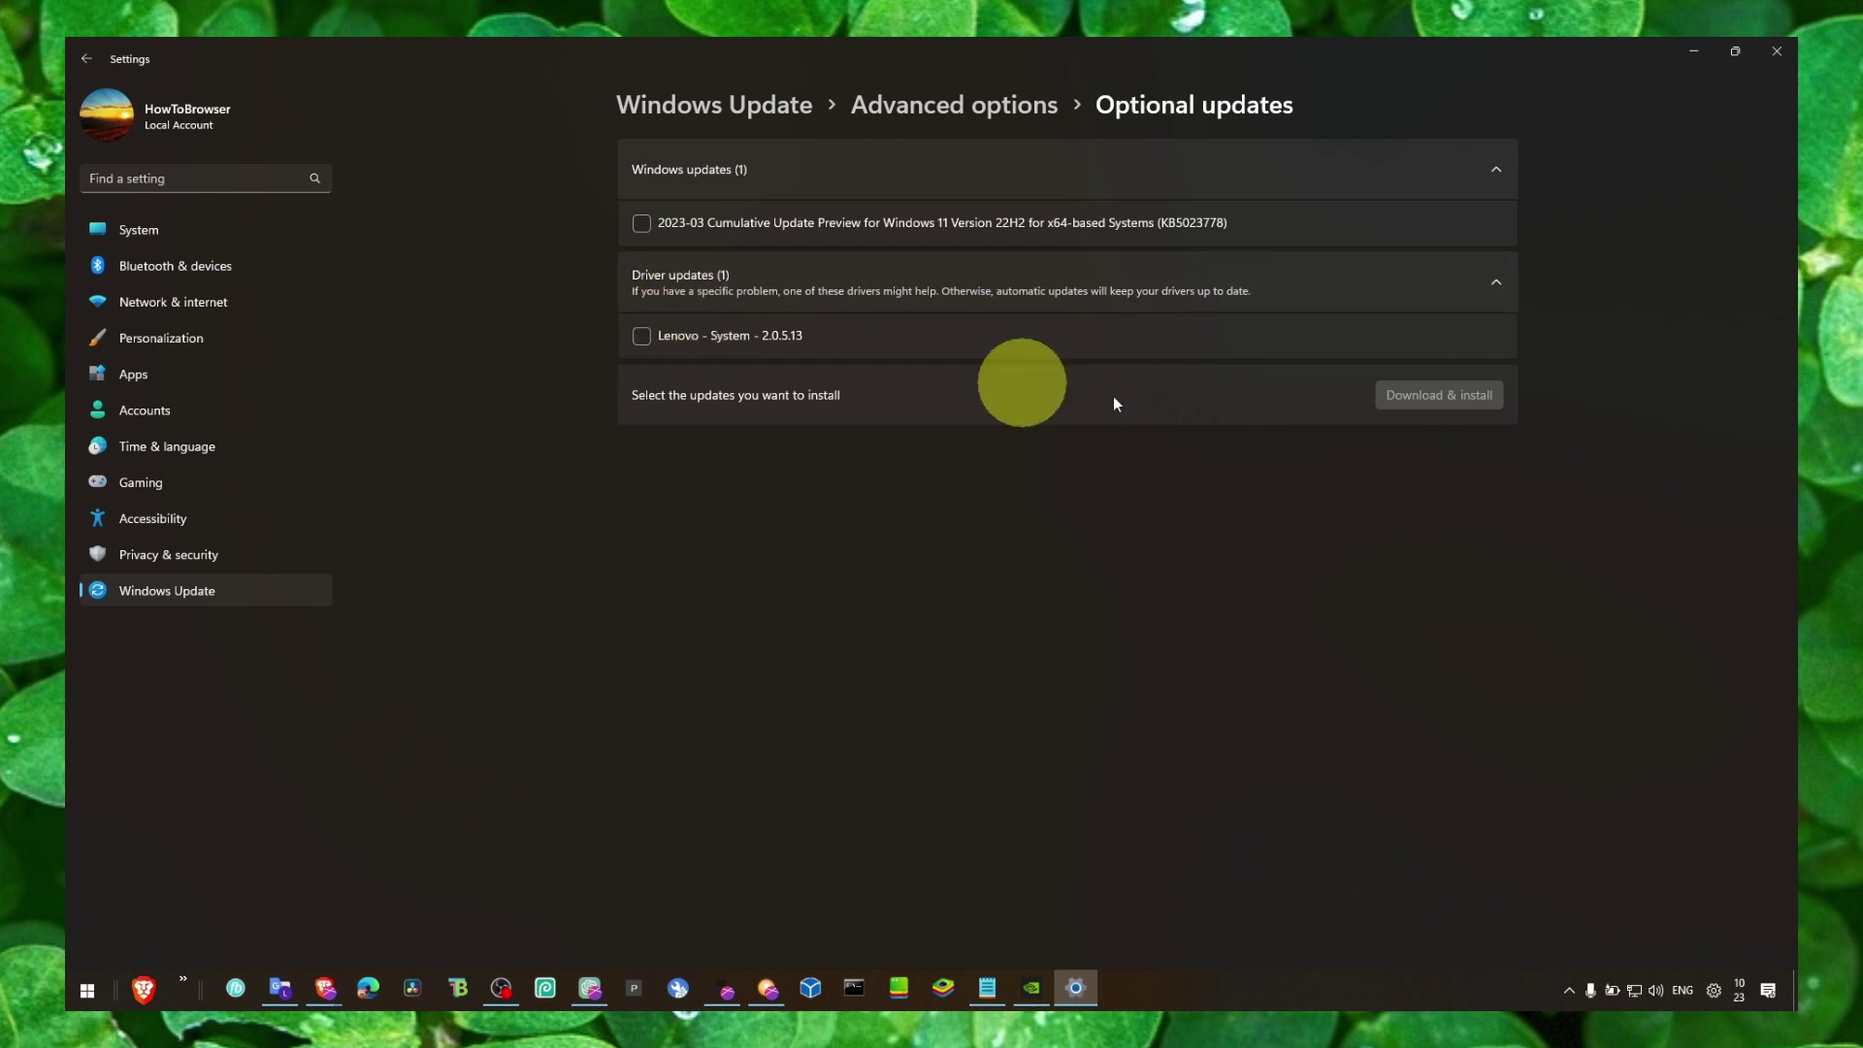
pyautogui.click(646, 339)
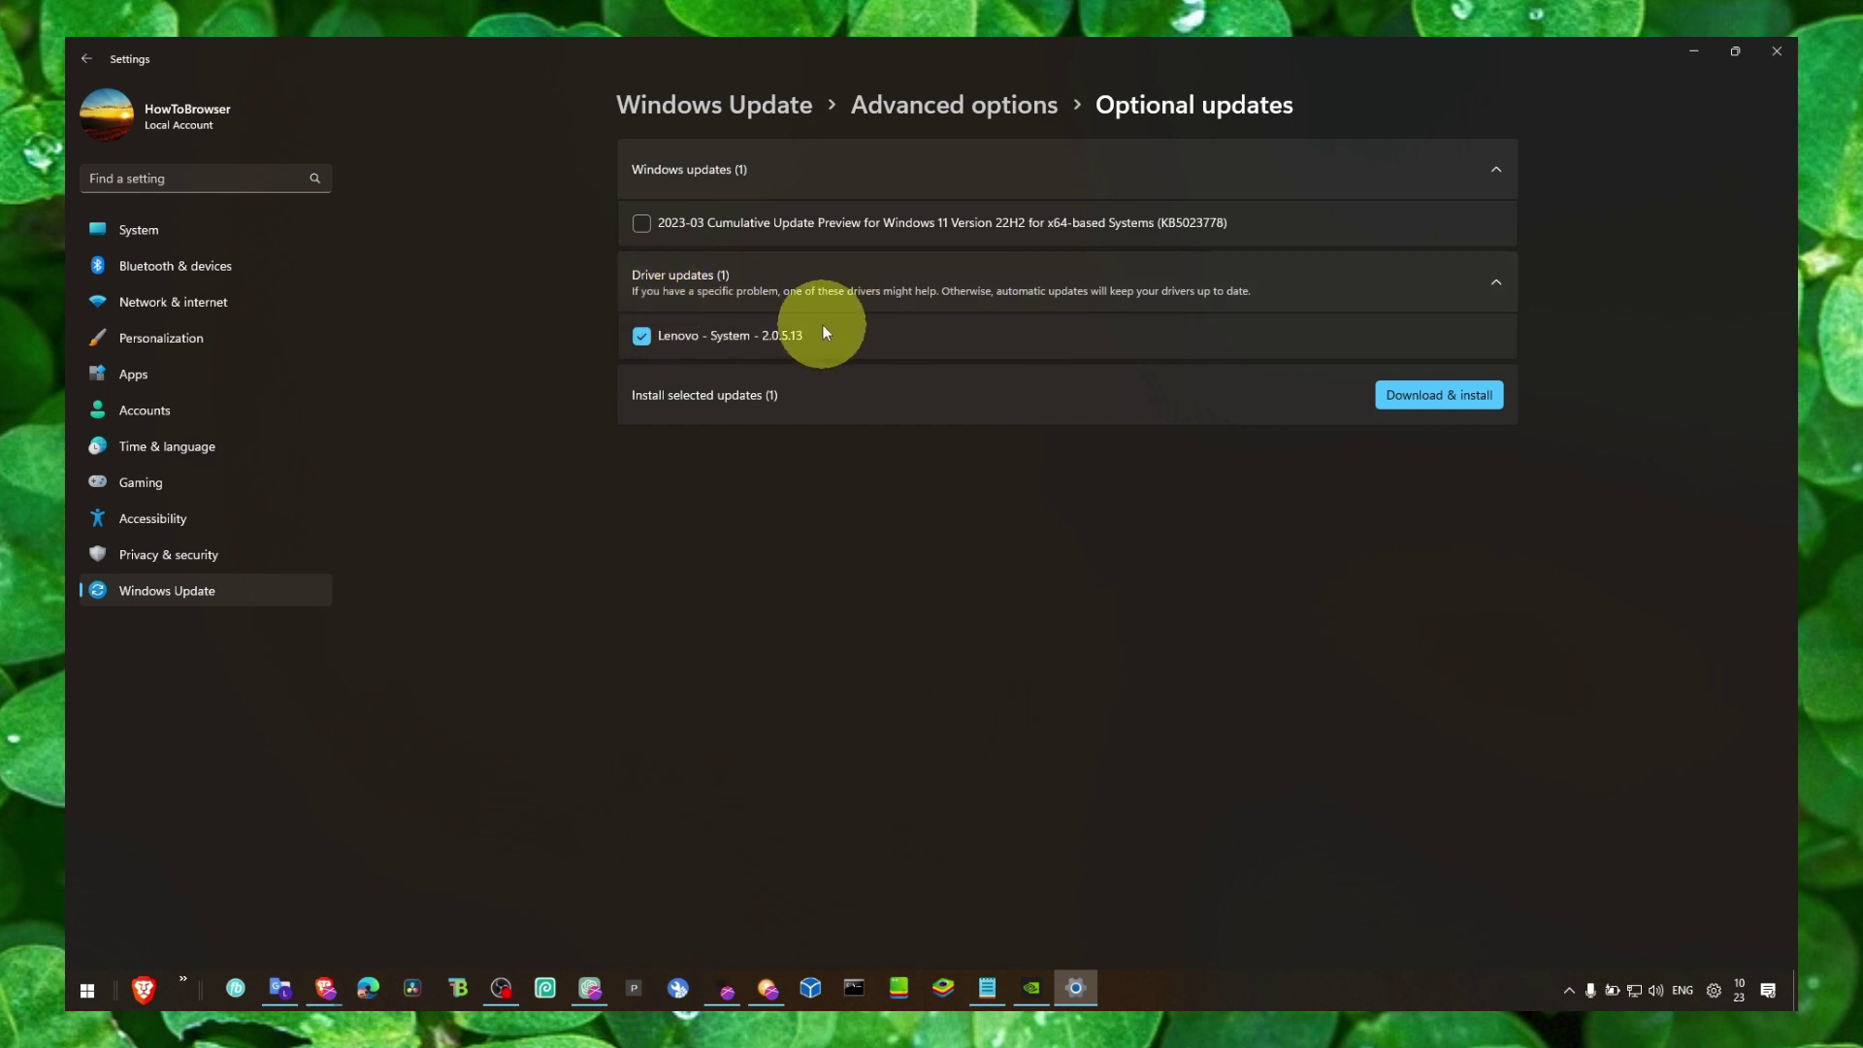
pyautogui.click(1777, 53)
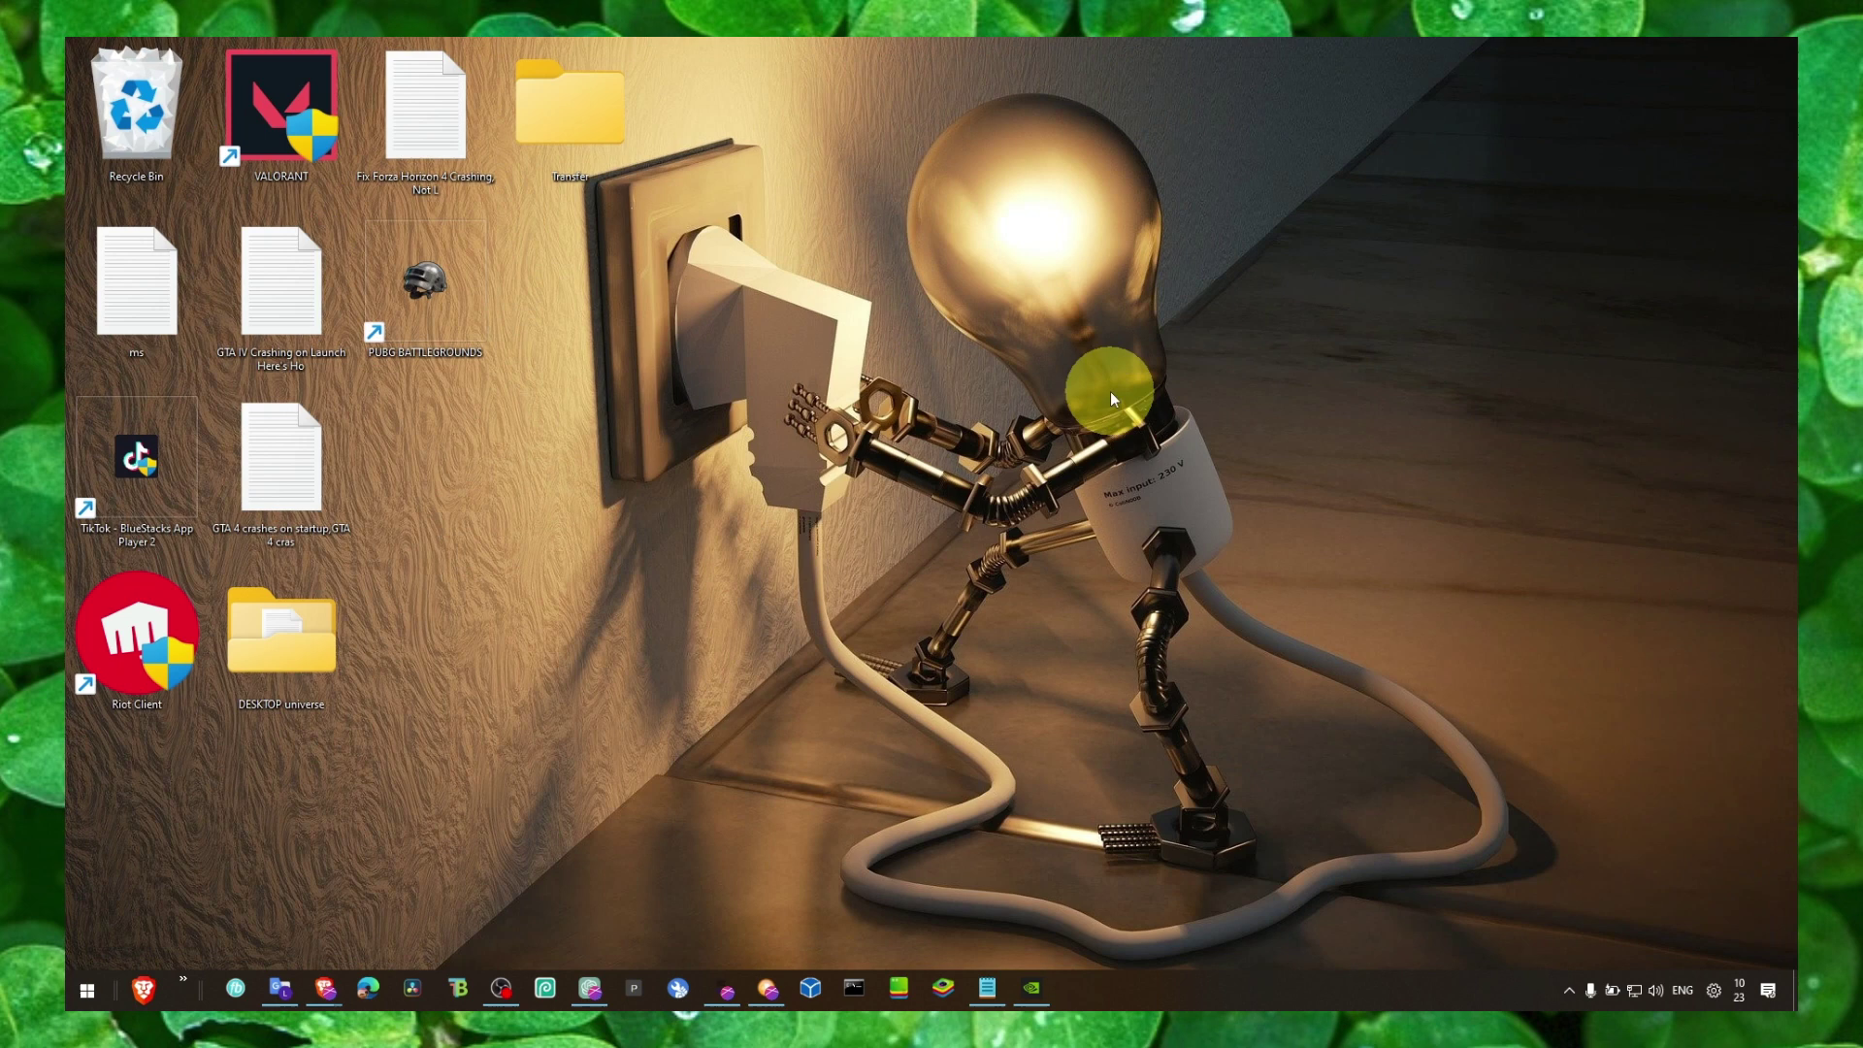
pyautogui.click(987, 986)
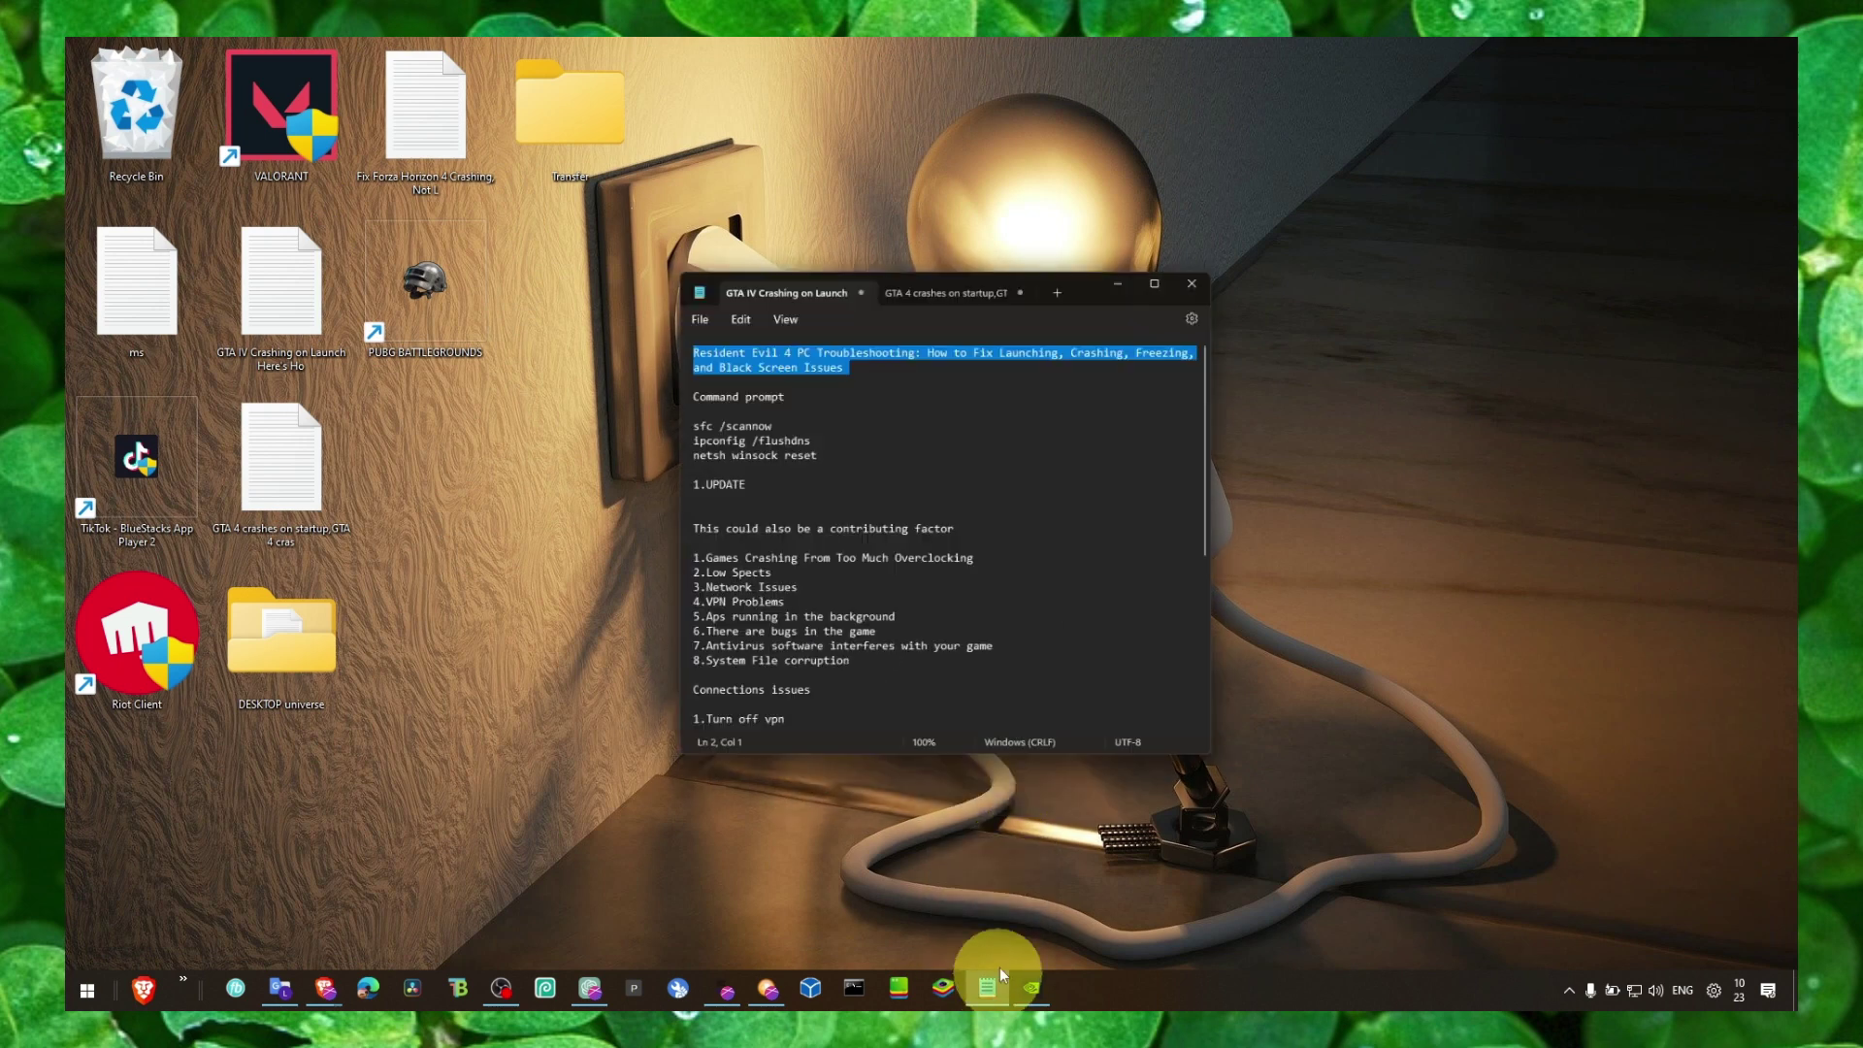
pyautogui.click(974, 285)
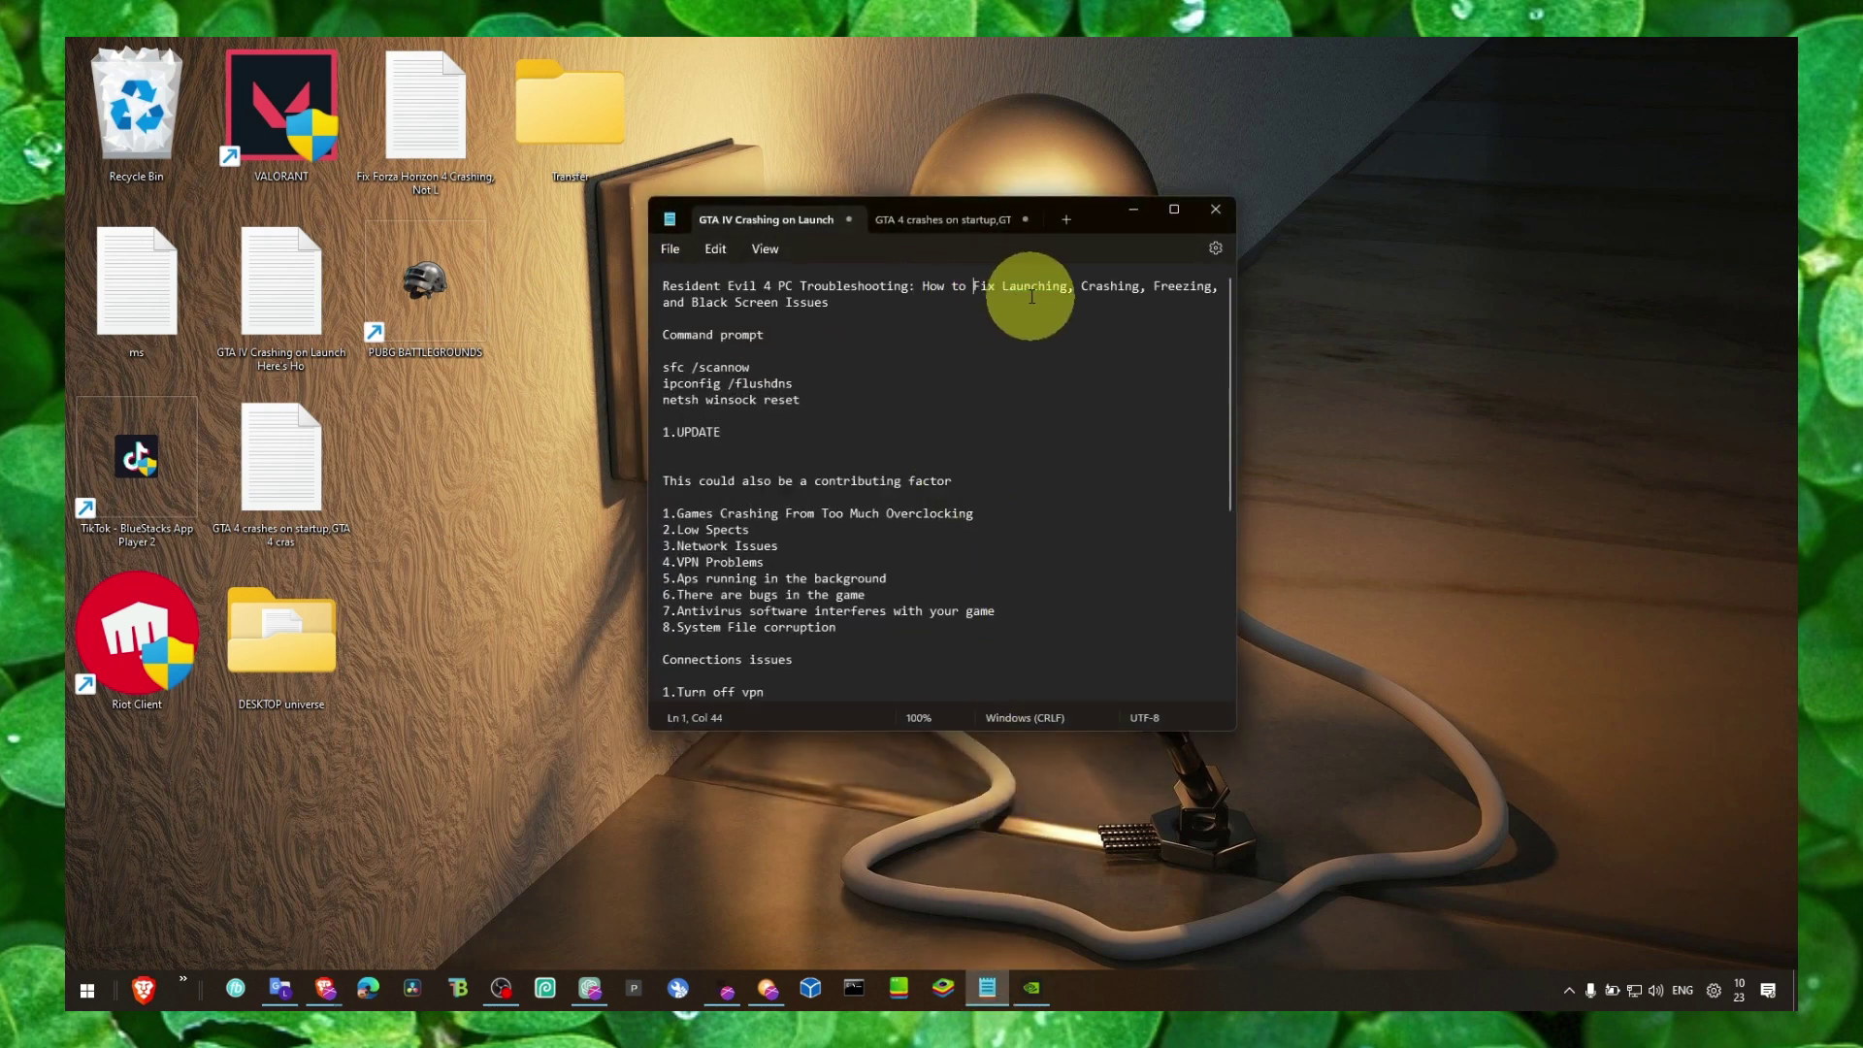
pyautogui.click(1185, 288)
pyautogui.click(716, 312)
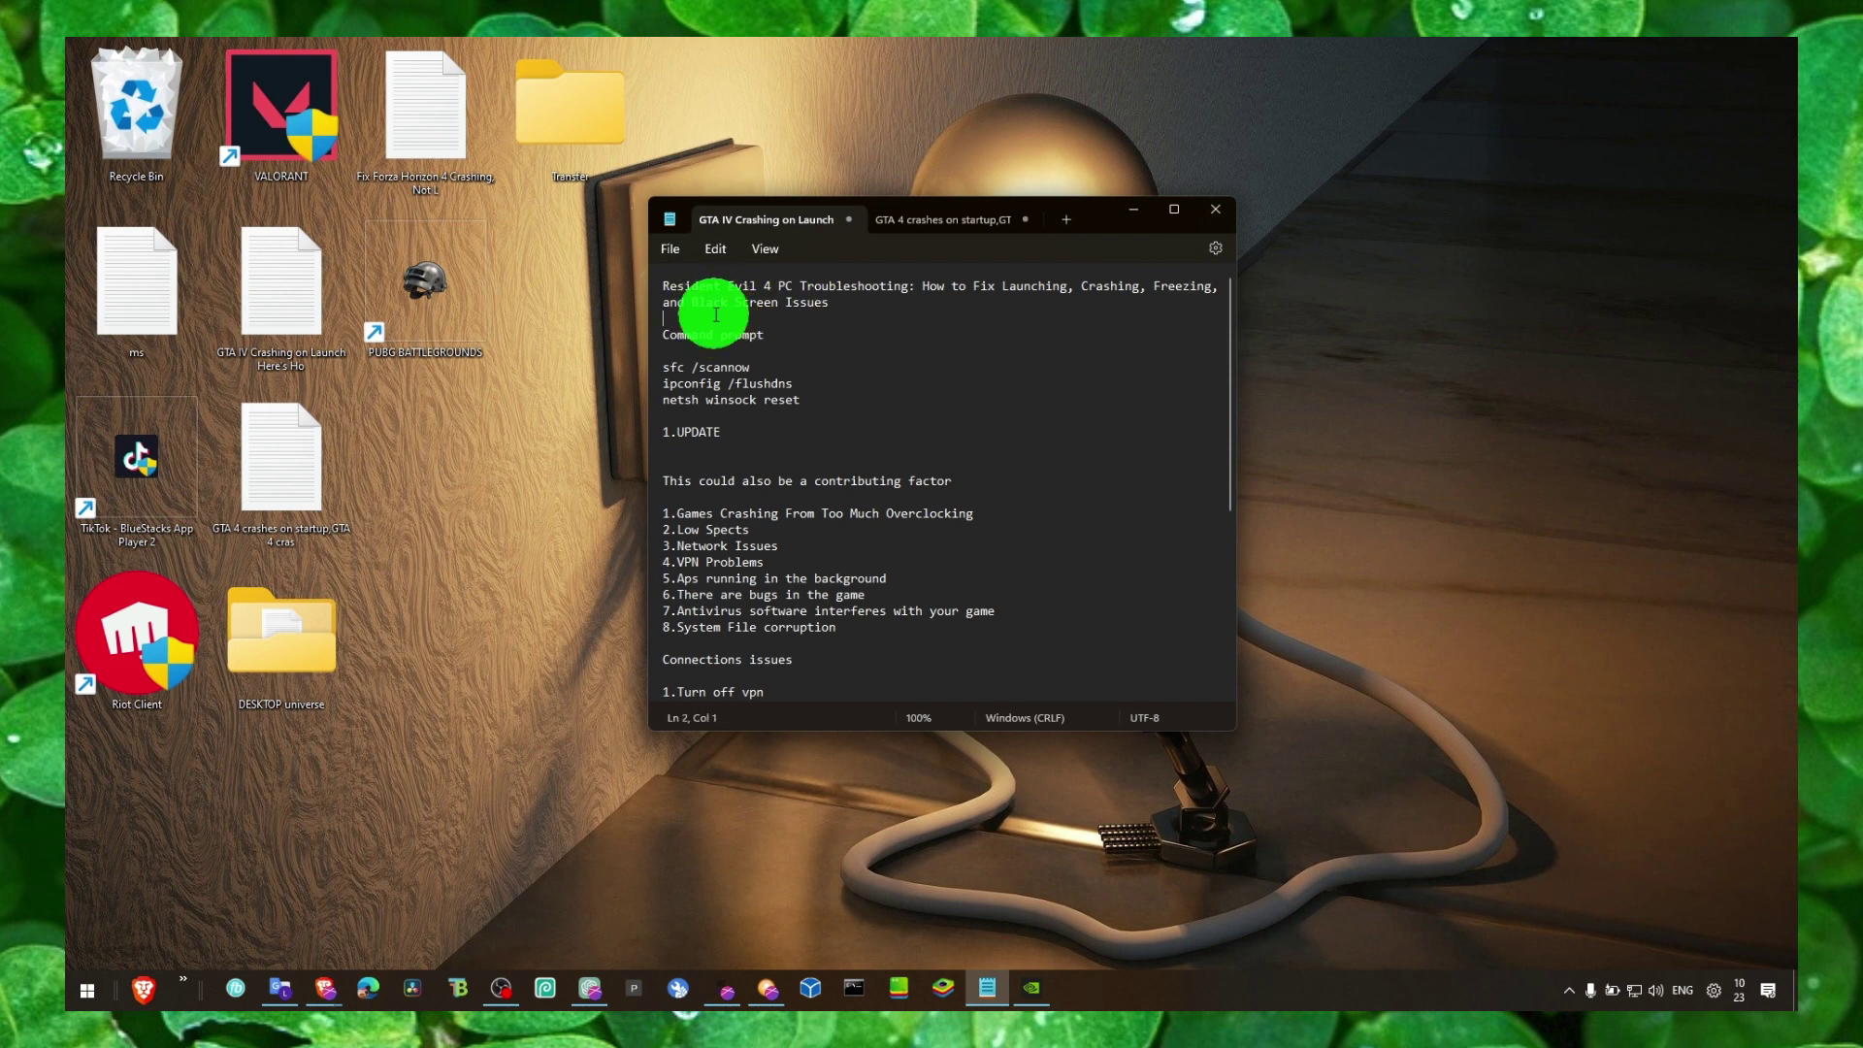
pyautogui.click(1132, 217)
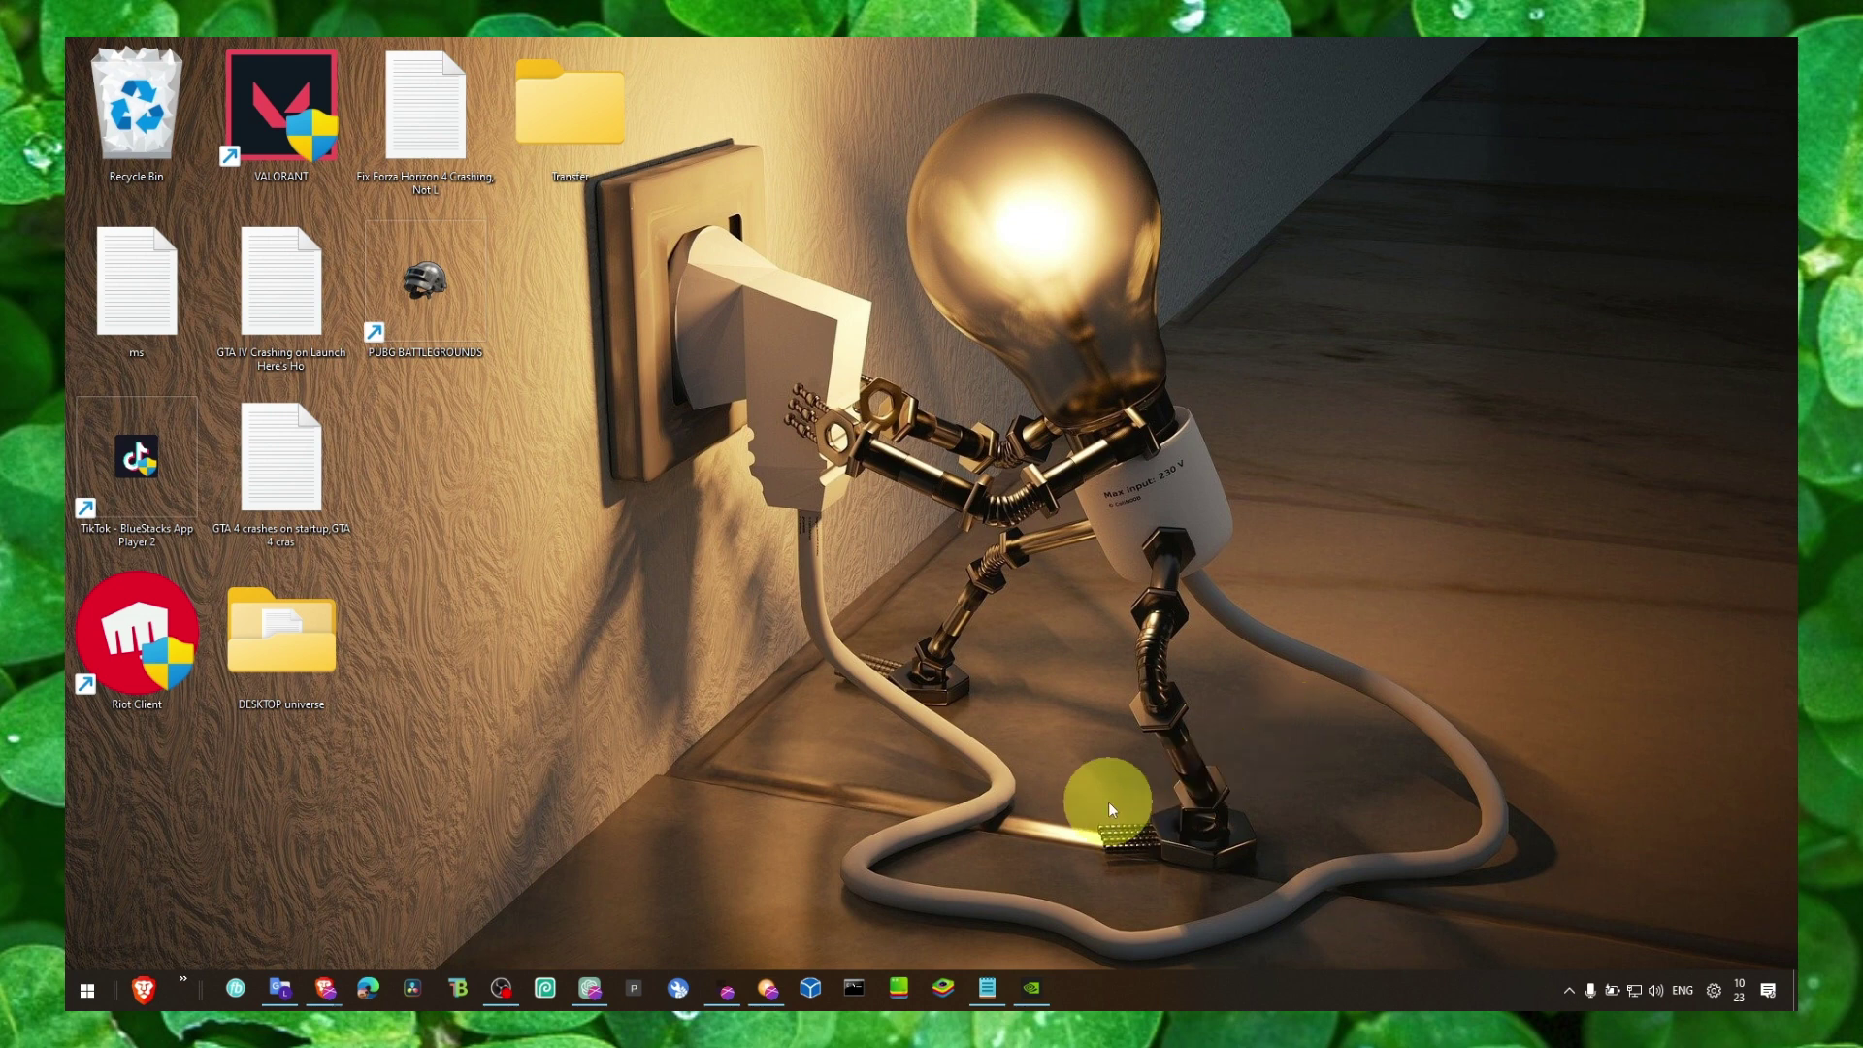
pyautogui.click(986, 960)
pyautogui.scroll(-10, 1031, 624)
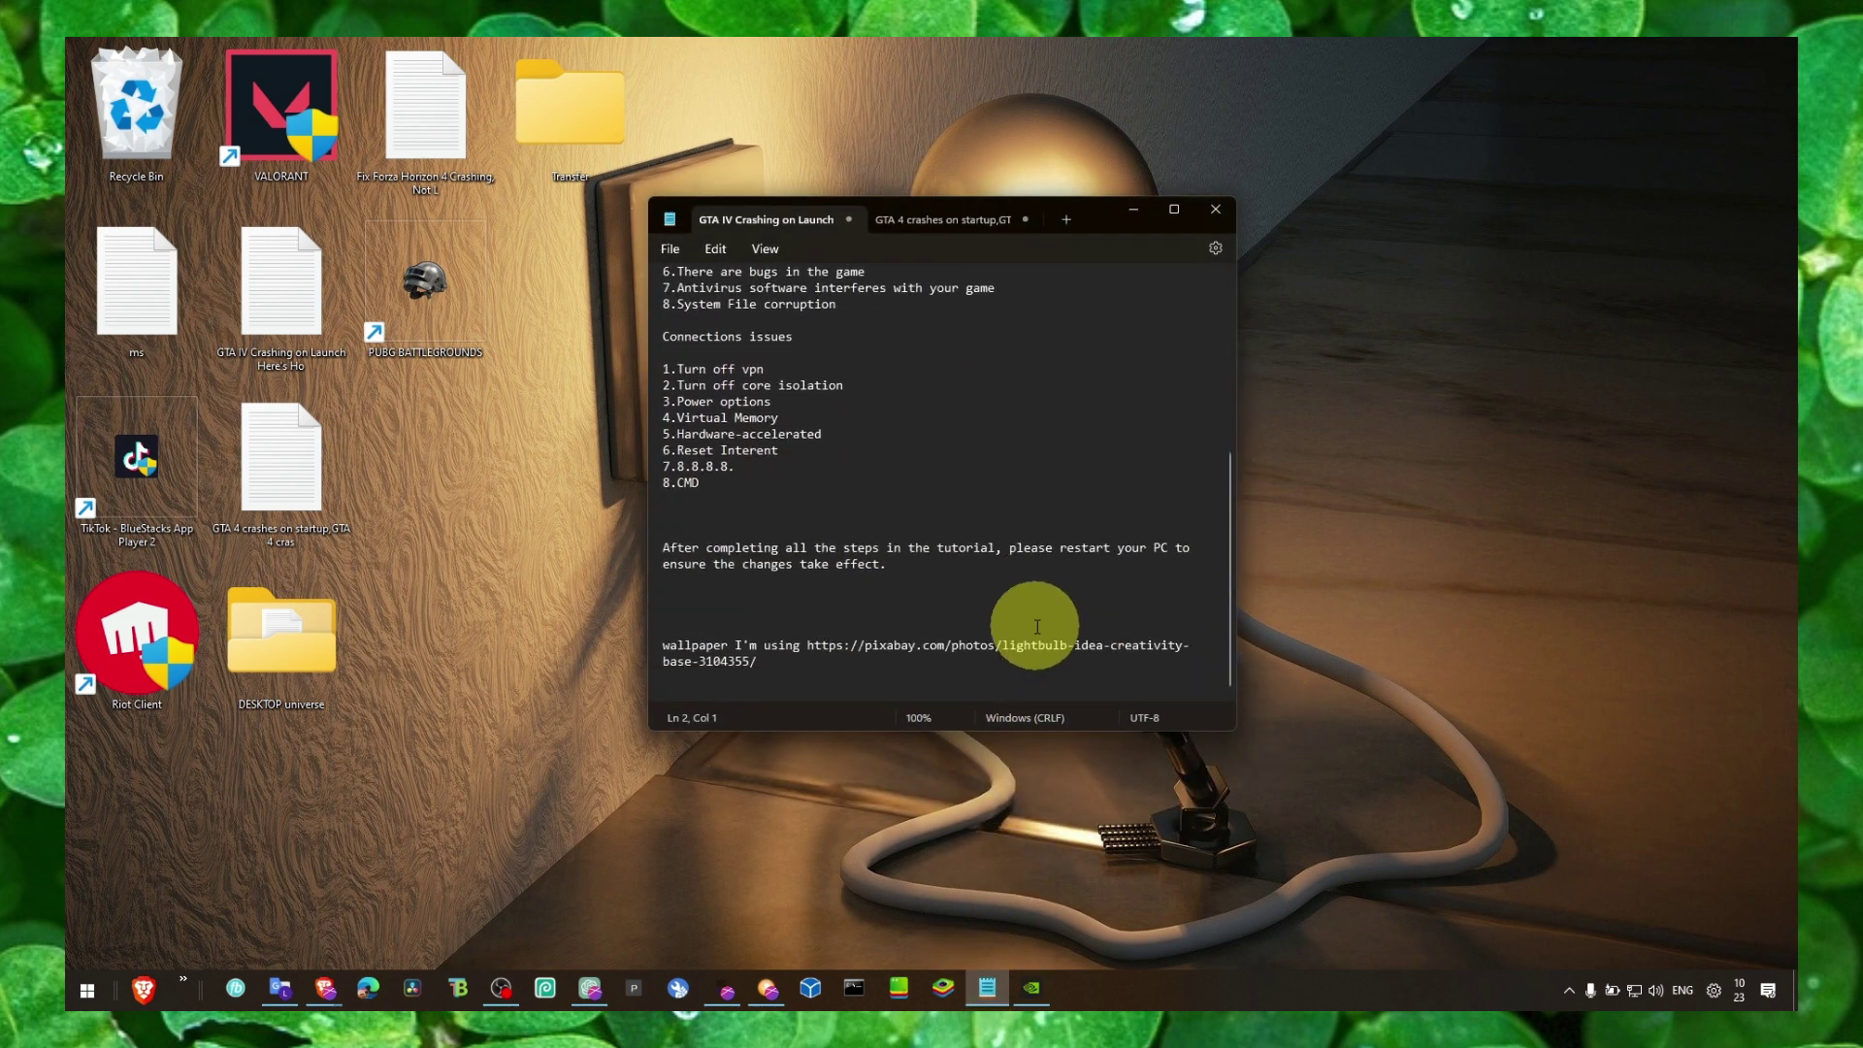
pyautogui.moveTo(1058, 549); pyautogui.dragTo(1118, 572)
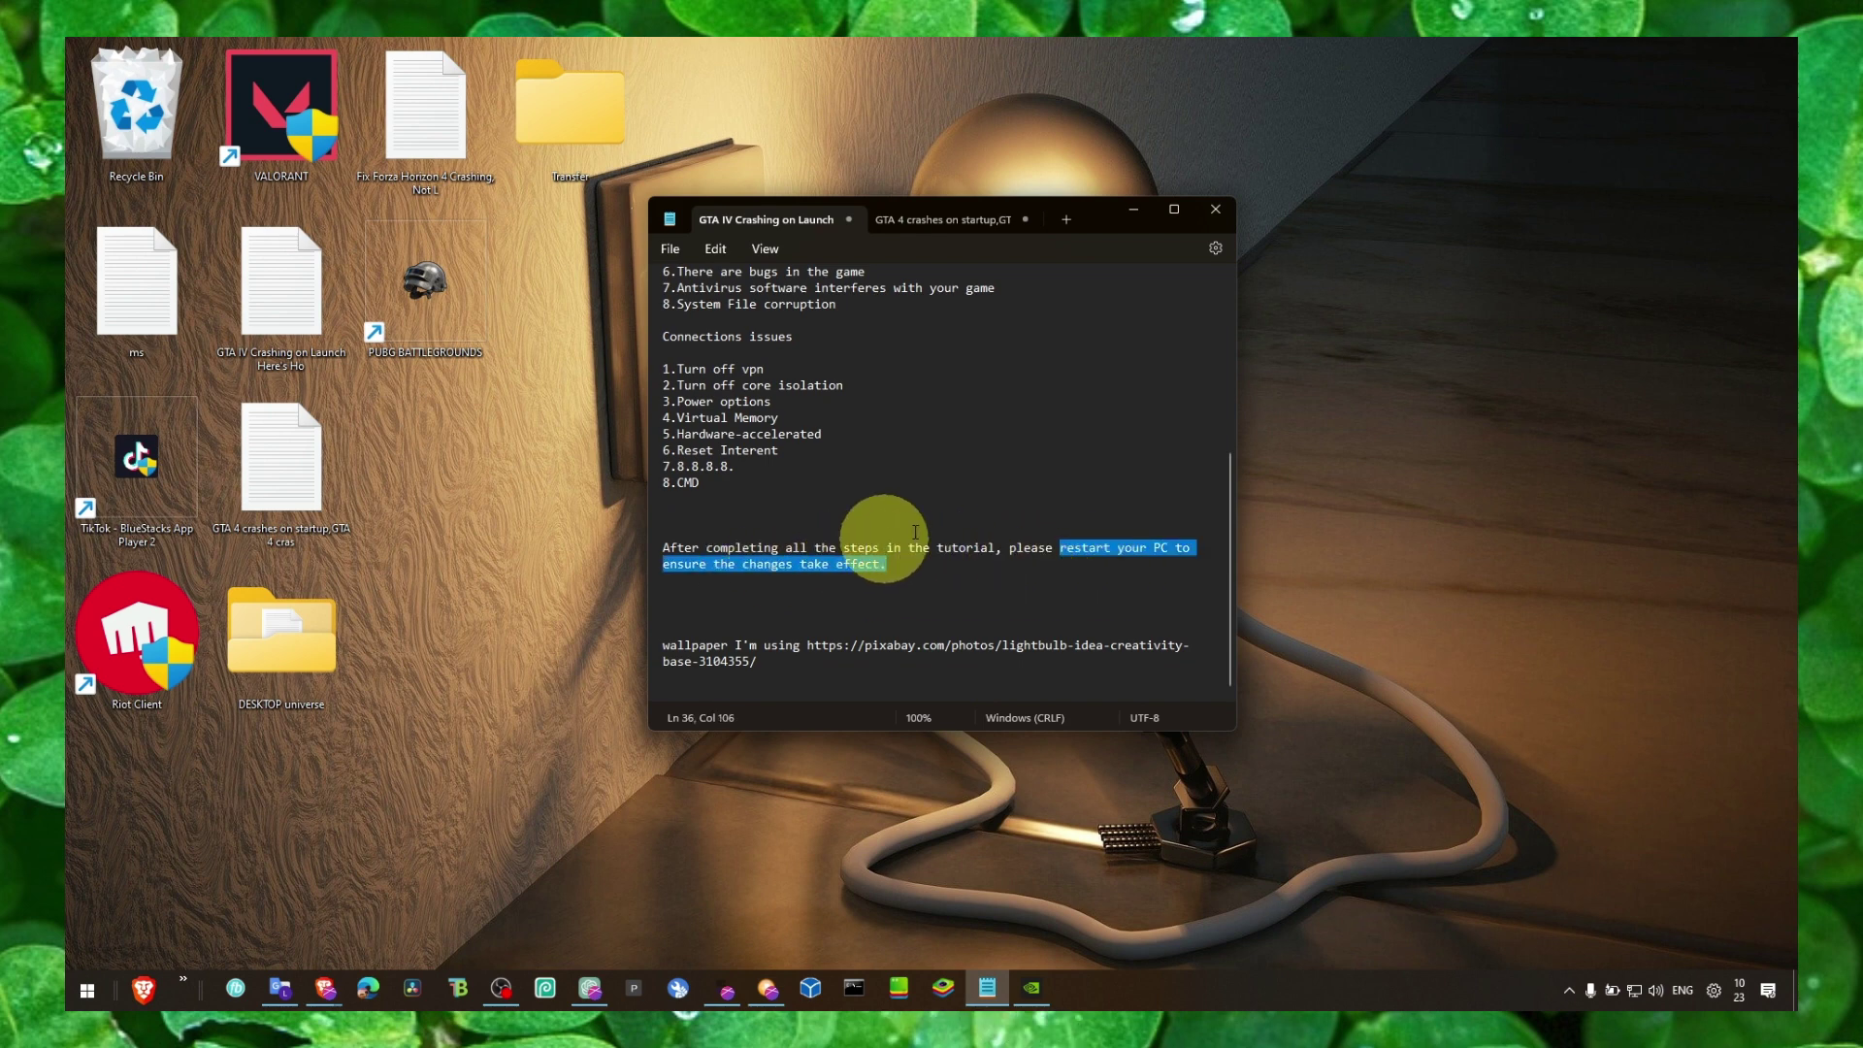
pyautogui.click(1132, 208)
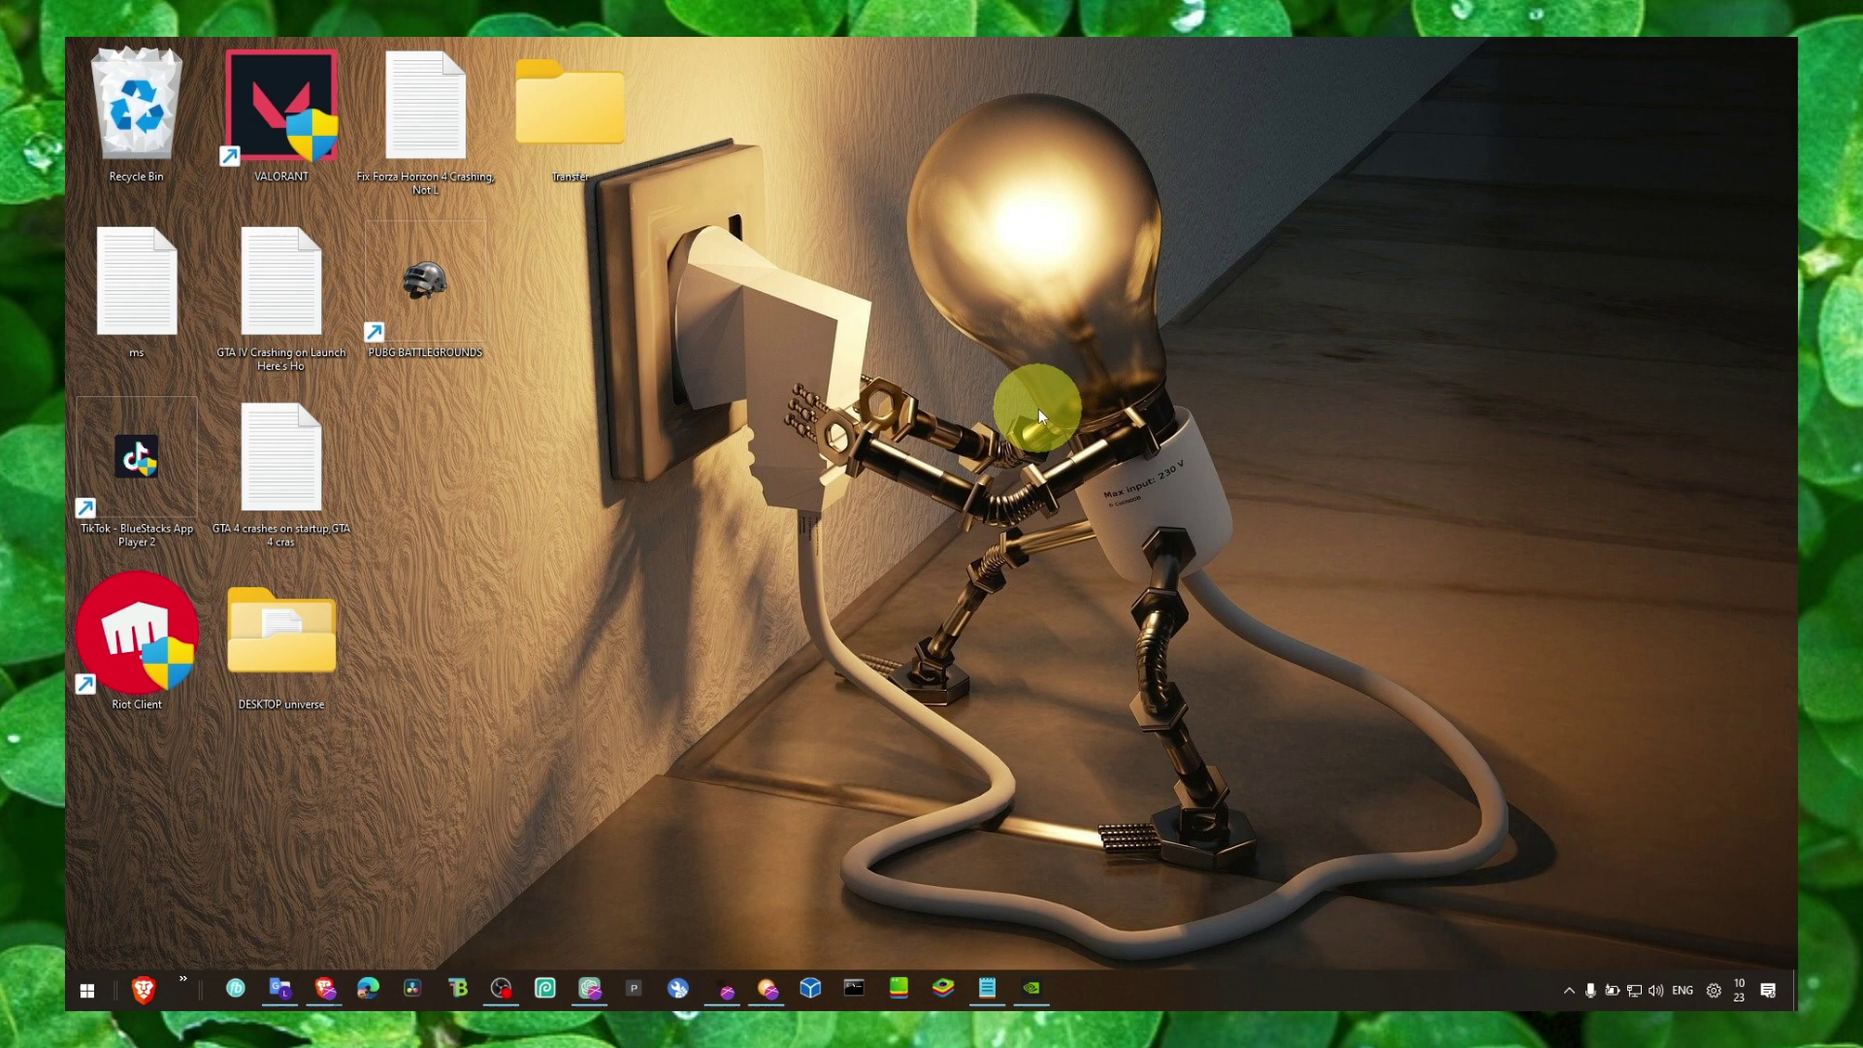